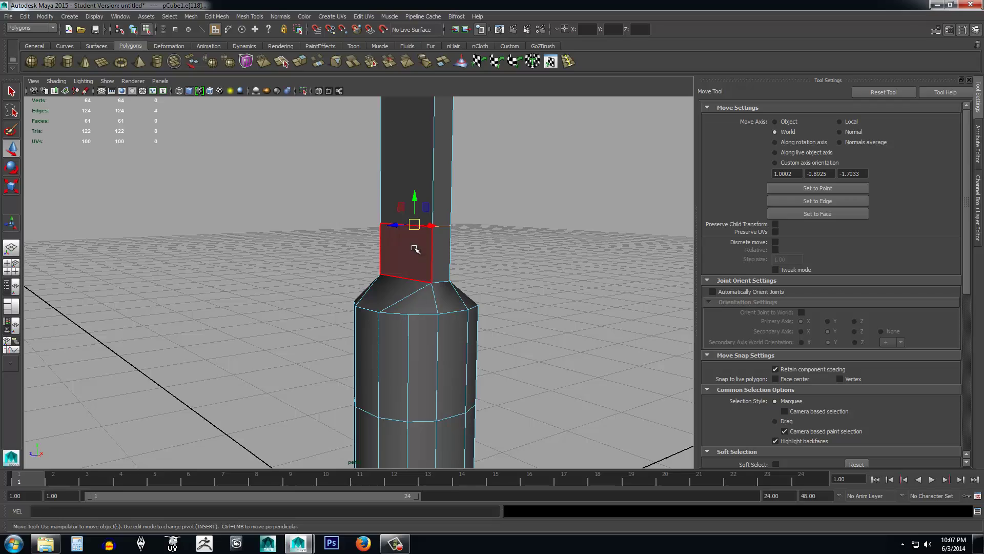
left_click(414, 248)
left_click_drag(539, 294, 422, 306, "alt")
left_click(363, 273, "shift")
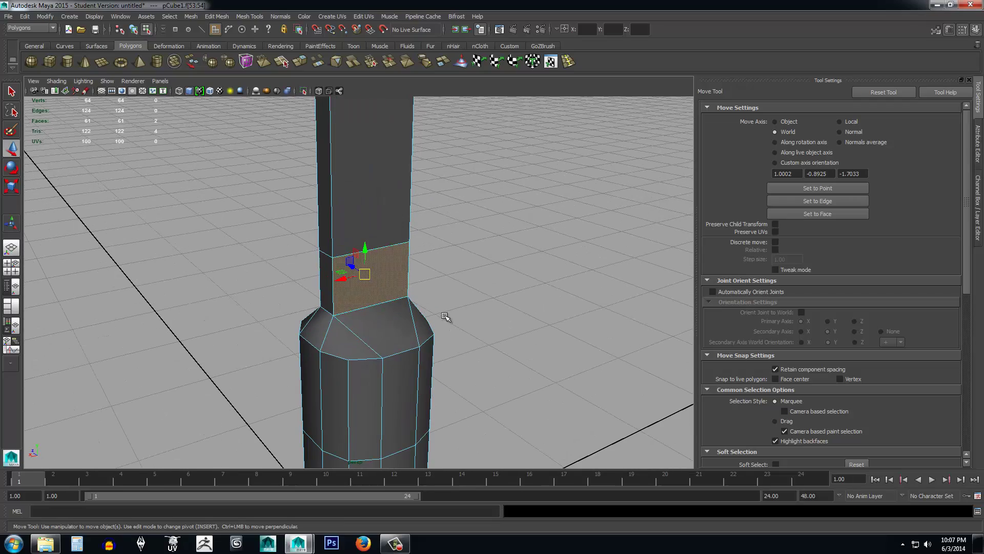
Extrude the two narrow side faces of the blade section just above the handle outward to form the crossguard arms.
left_click_drag(488, 316, 523, 305, "alt")
left_click(352, 262)
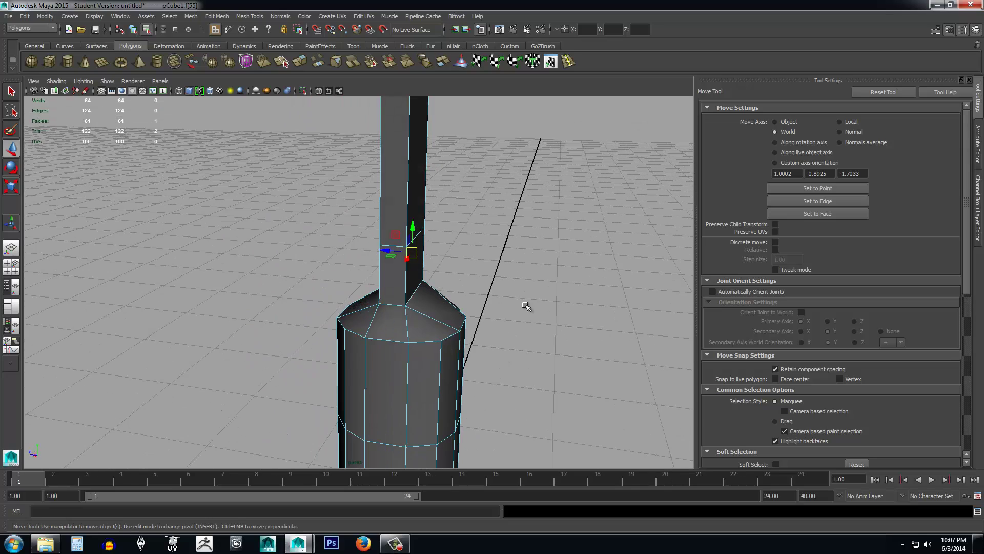
left_click(414, 267, "shift")
left_click_drag(468, 292, 407, 293, "alt")
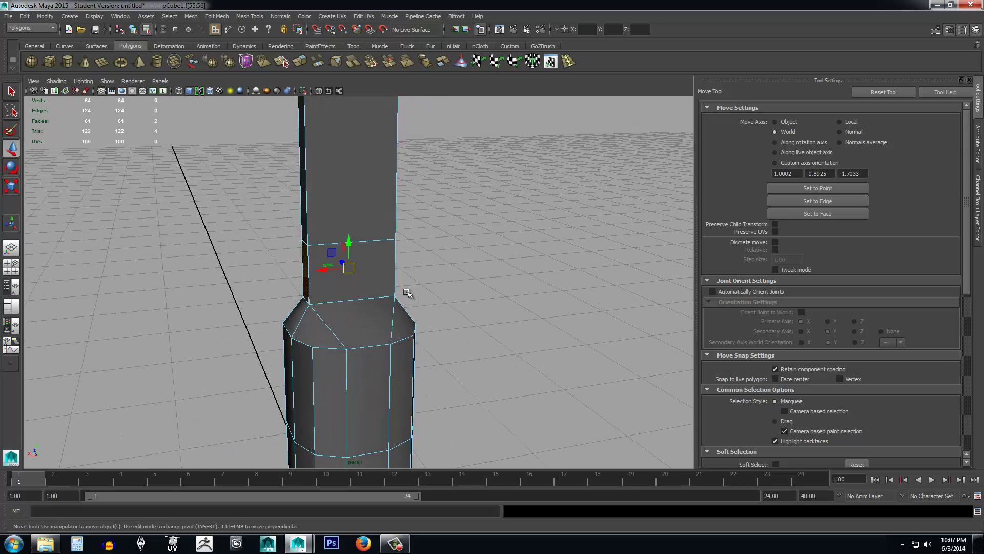
left_click(297, 63)
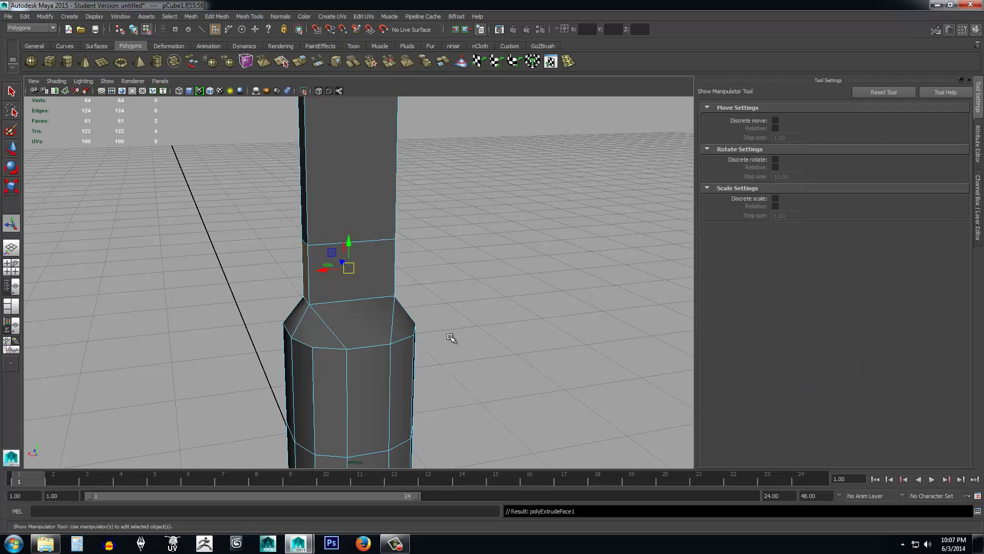
left_click_drag(451, 337, 410, 270, "alt")
scroll(415, 267, "up", 3)
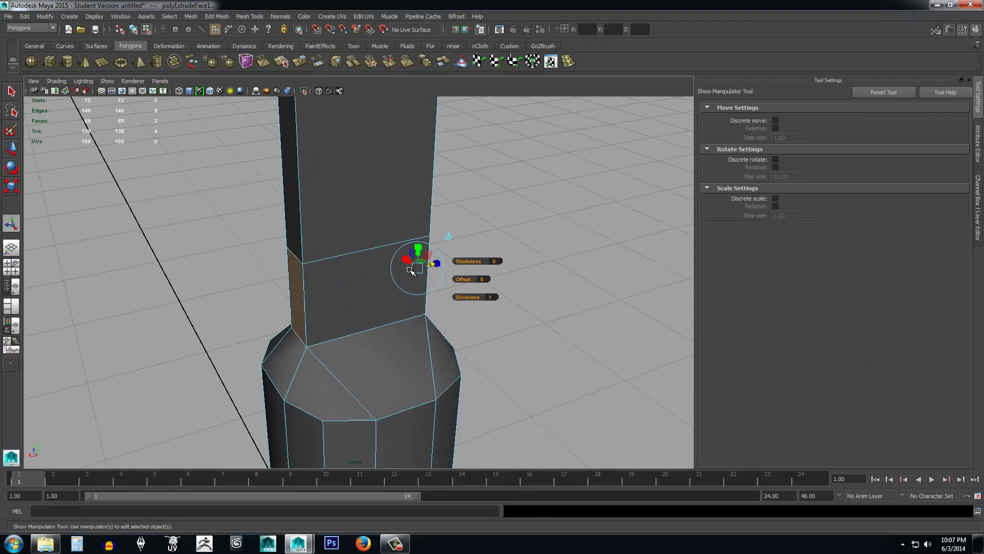
scroll(417, 268, "down", 3)
scroll(419, 267, "up", 2)
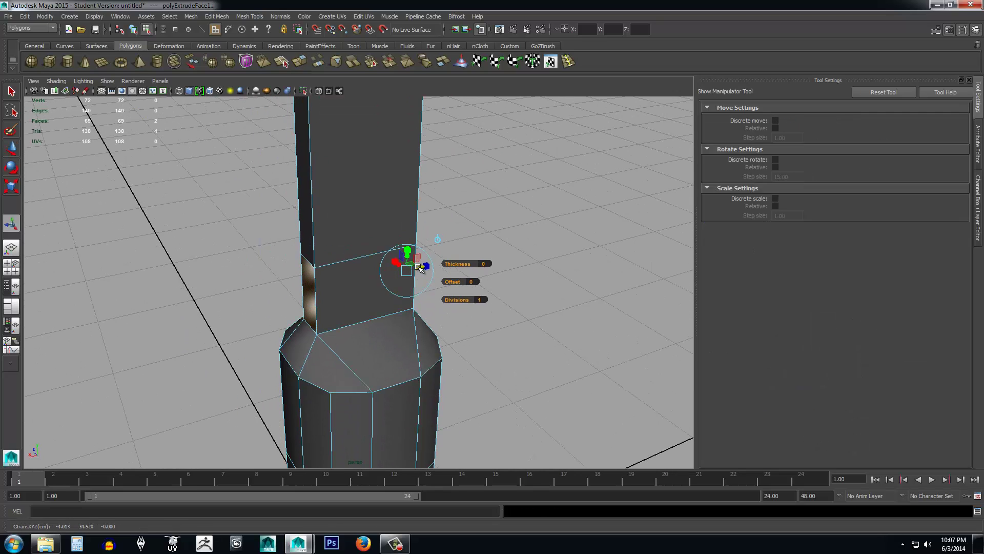
left_click_drag(419, 268, 666, 265)
scroll(462, 321, "down", 5)
left_click_drag(420, 348, 454, 344, "alt")
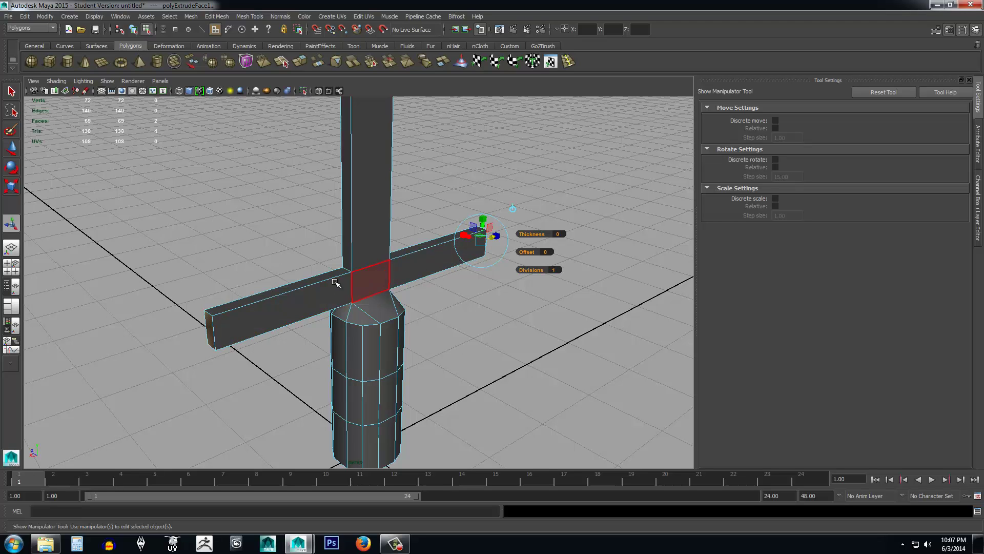
Extrude the six front and back faces of the crossguard, including the middle ones at the blade, outward to thicken it.
left_click_drag(360, 301, 451, 297, "alt")
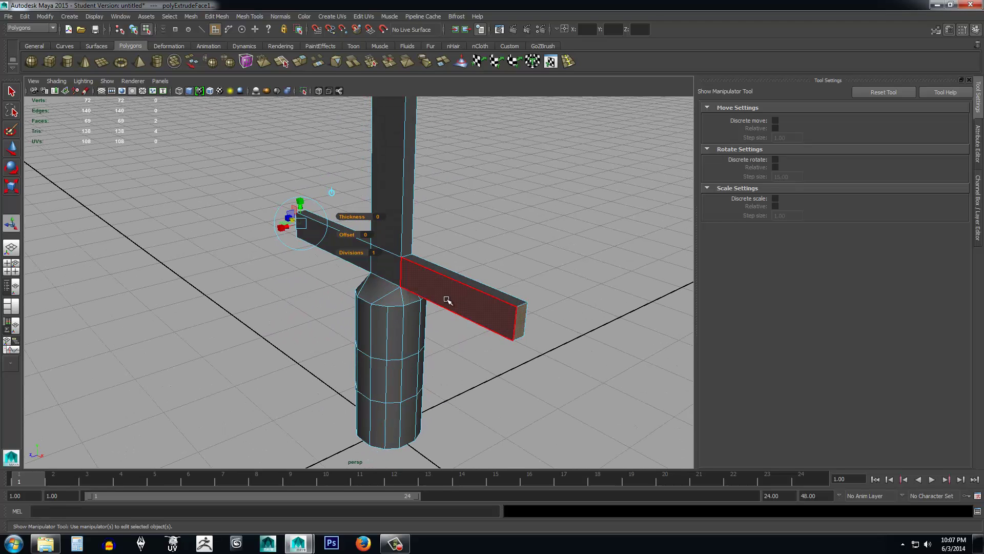
left_click(333, 233)
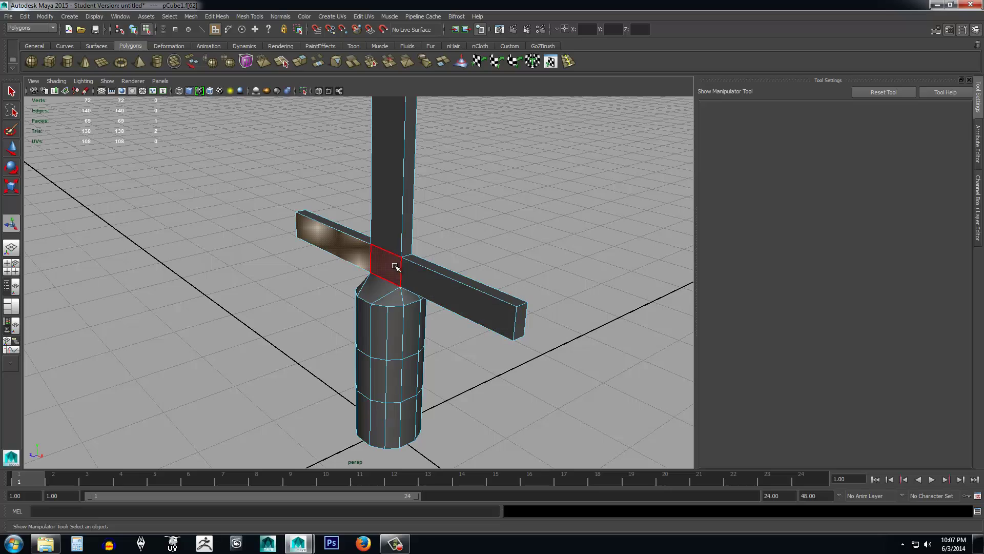
left_click(395, 266, "shift")
left_click(438, 281, "shift")
left_click_drag(567, 301, 382, 308, "alt")
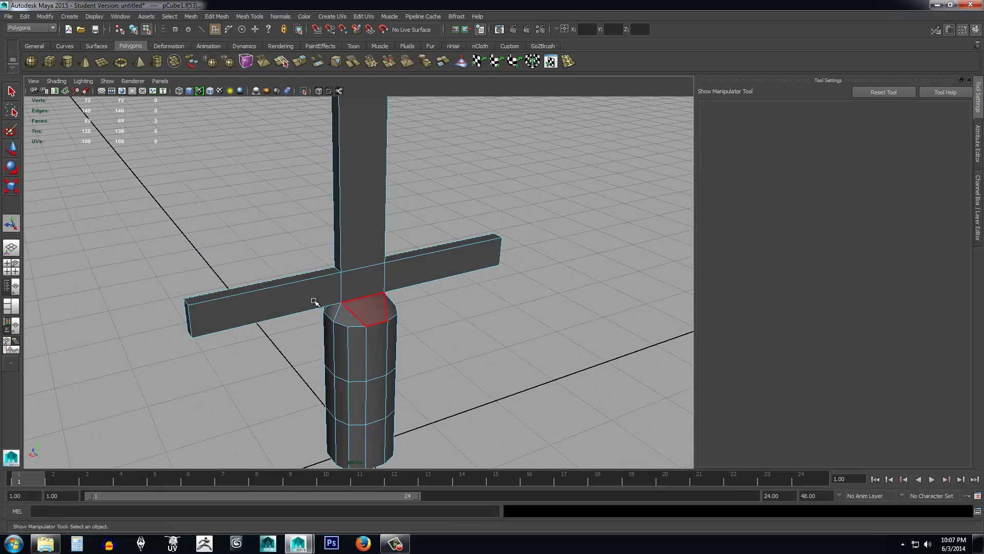
left_click(287, 298, "shift")
left_click(373, 284, "shift")
left_click(431, 274, "shift")
left_click_drag(472, 326, 496, 334, "alt")
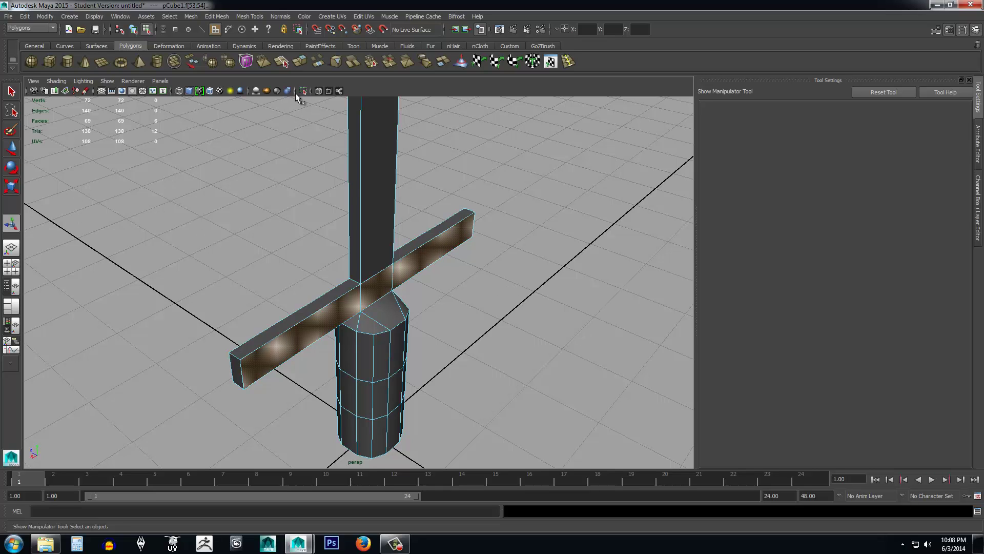
left_click(300, 64)
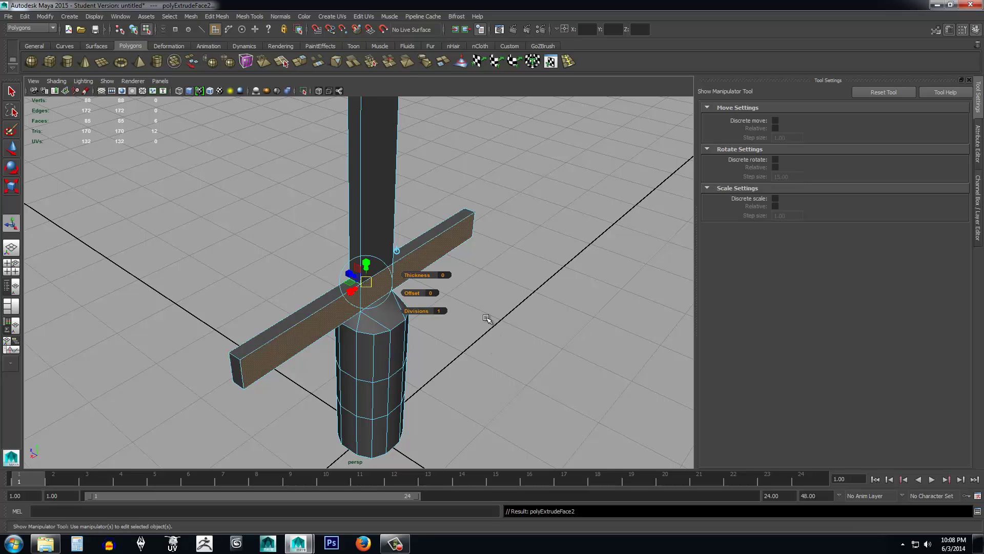
left_click_drag(445, 316, 398, 318, "alt")
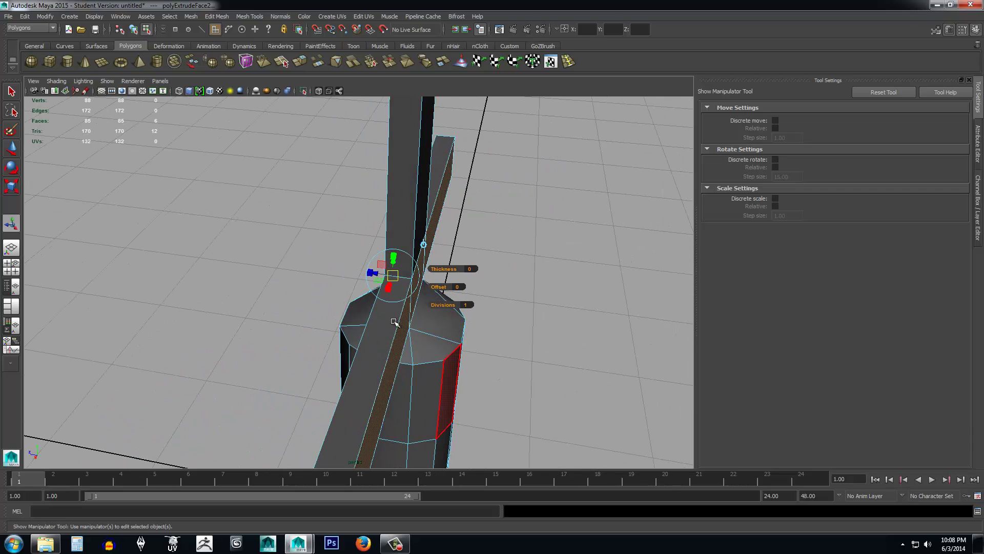
scroll(390, 282, "up", 3)
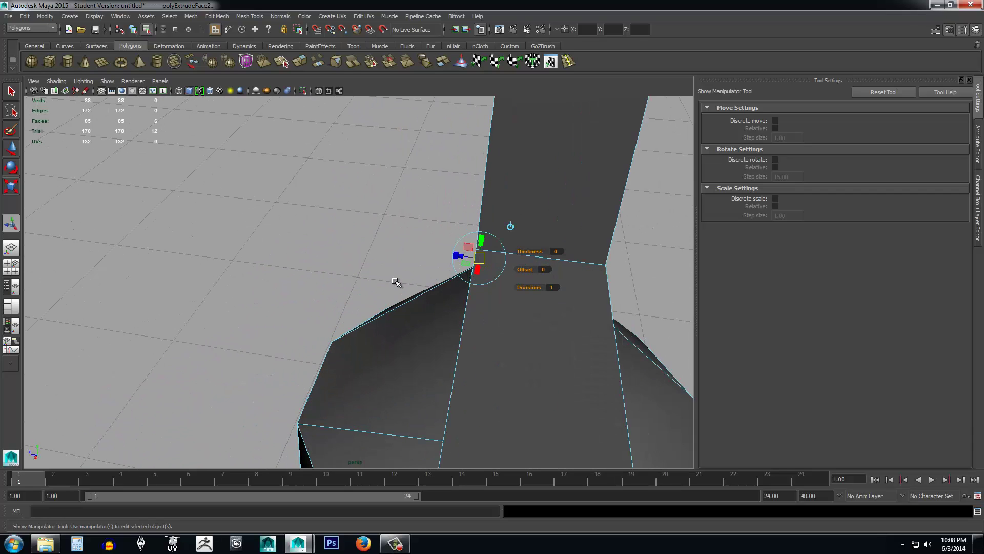
scroll(461, 256, "down", 2)
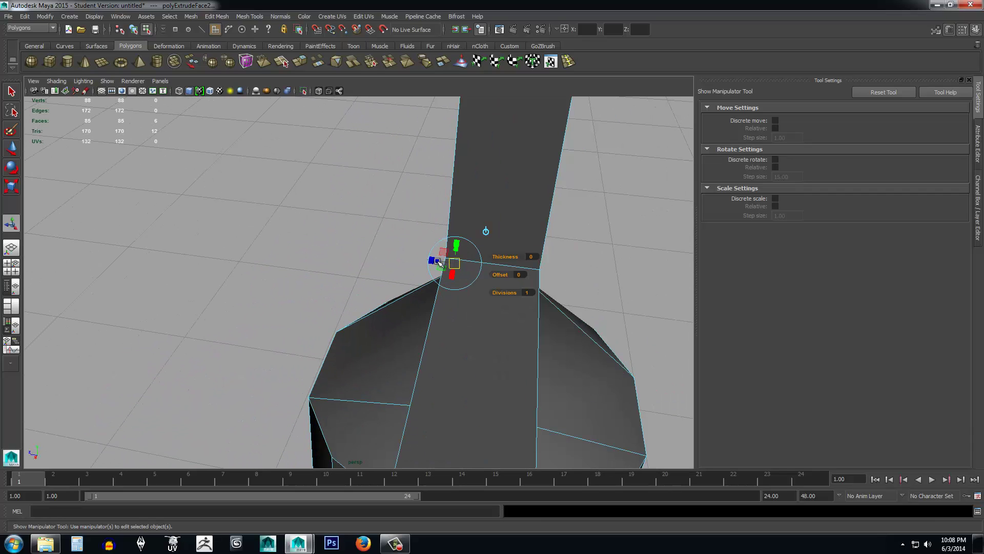
left_click_drag(438, 262, 549, 377)
Refine the depth of the extrusion on the crossguard's front and back faces.
scroll(445, 333, "down", 5)
scroll(442, 341, "up", 5)
scroll(443, 342, "up", 5)
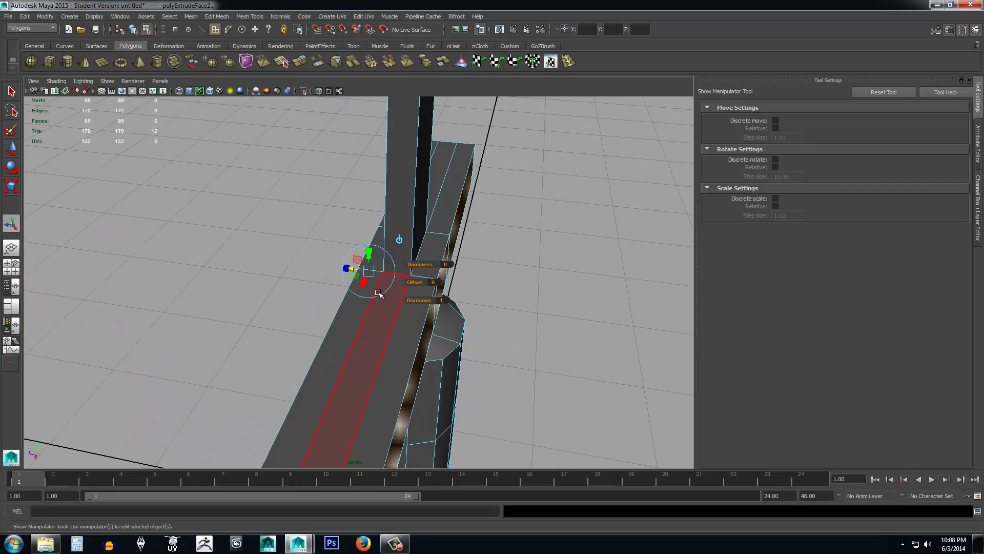
left_click_drag(357, 270, 520, 322)
Lower all the top vertices of the crossguard to reduce its height to roughly half.
mouse_move(490, 374)
left_mouse_down("alt")
mouse_move(508, 376)
mouse_move(493, 372)
left_mouse_up("alt")
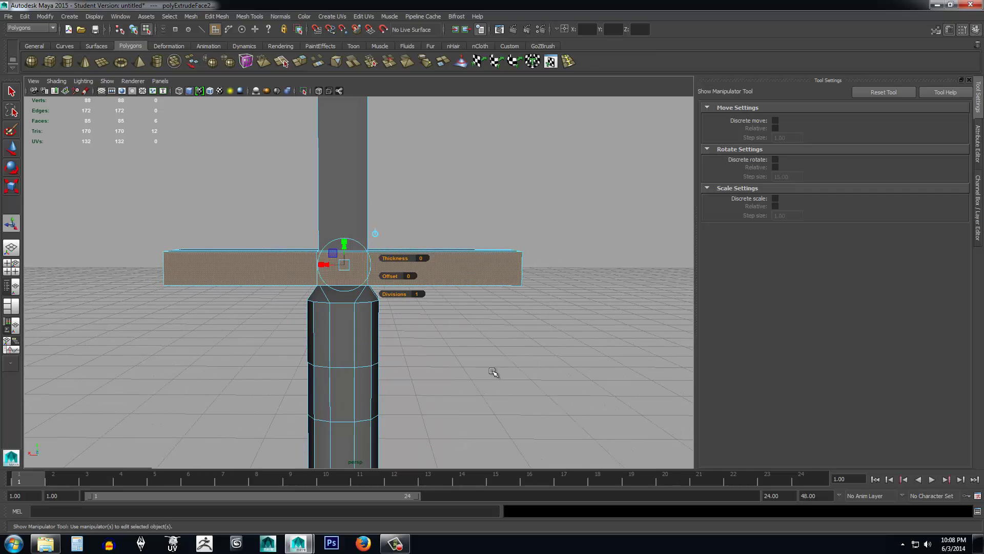
right_click(250, 261)
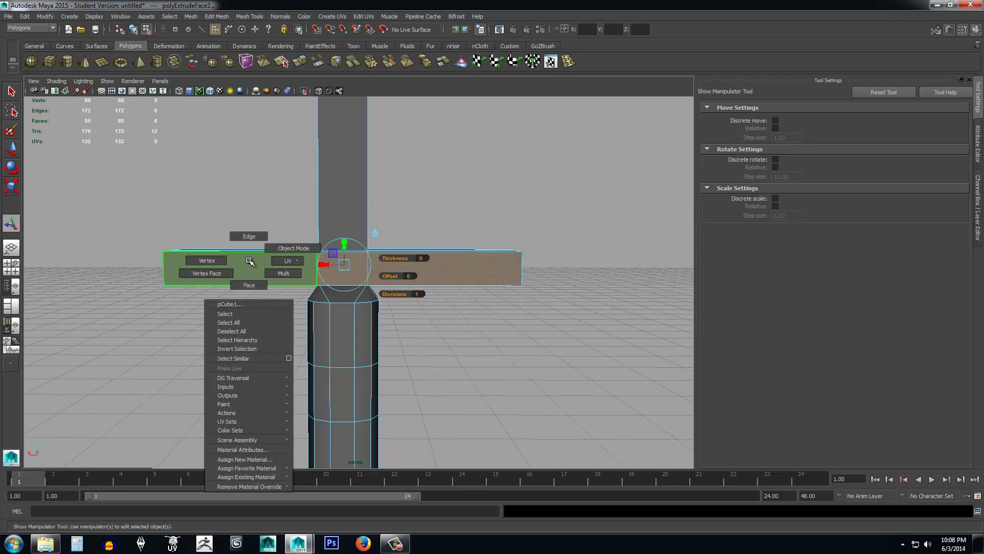
left_click(220, 261)
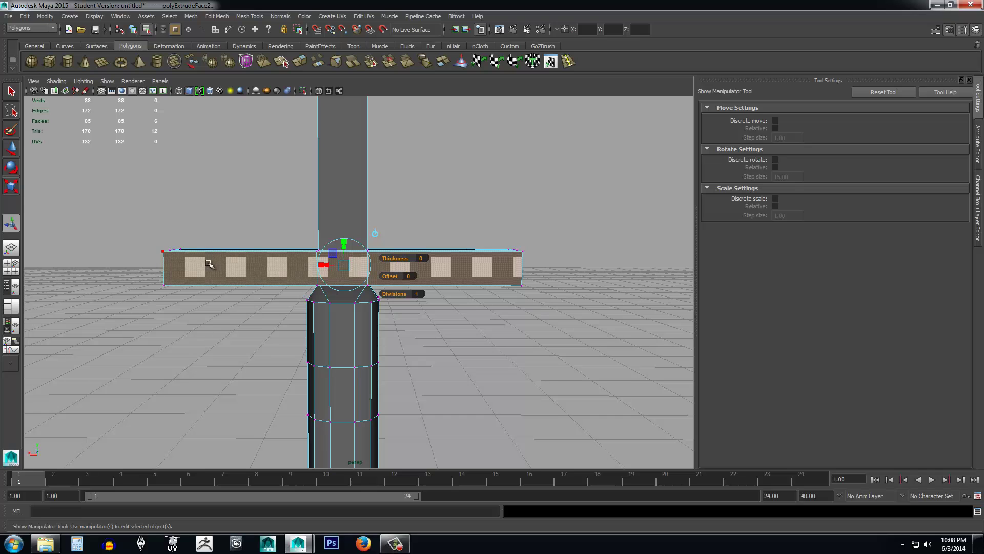
left_click_drag(124, 227, 341, 262)
left_click_drag(525, 264, 564, 265)
left_click_drag(519, 309, 455, 308, "alt")
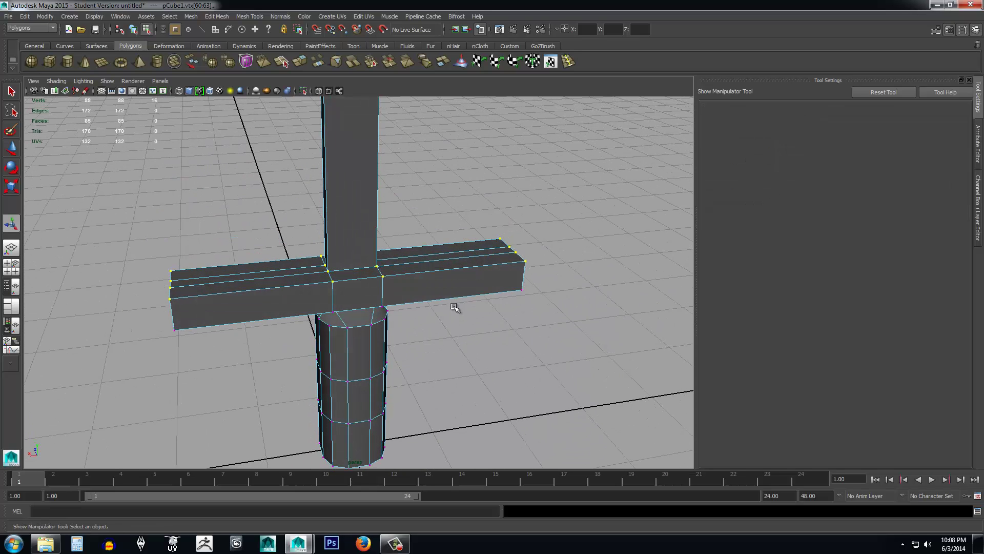
left_click_drag(468, 354, 410, 321, "alt")
key("w")
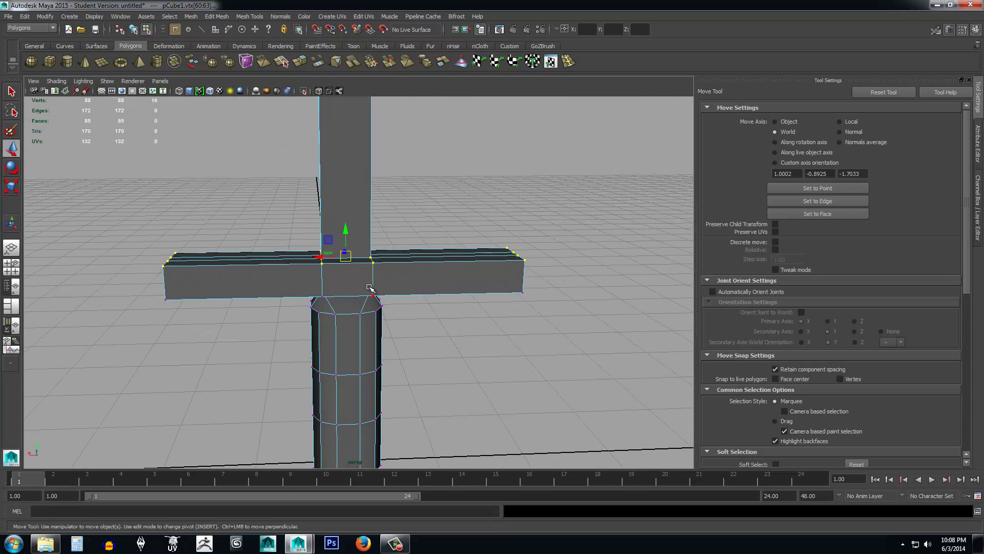
left_click_drag(345, 229, 345, 246)
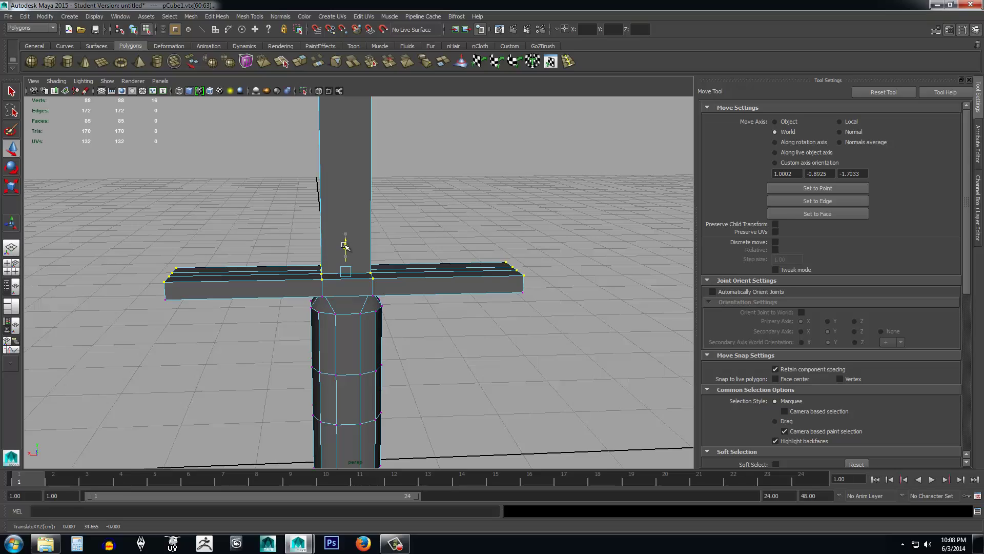
Examine the sword from several sides, following the blade from the crossguard up to its open end.
scroll(417, 336, "down", 5)
left_click_drag(417, 336, 439, 330, "alt")
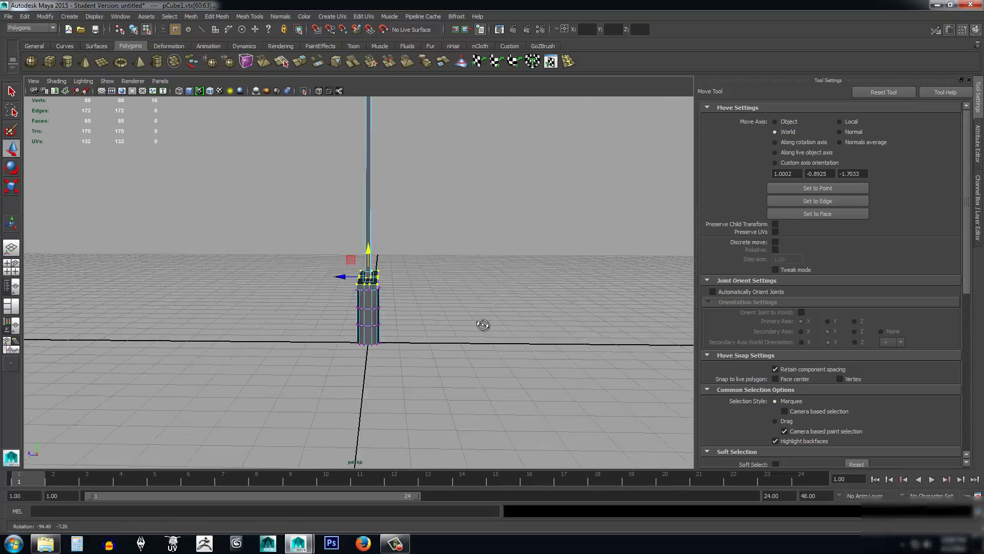
scroll(428, 303, "up", 2)
middle_click_drag(429, 303, 453, 349, "alt")
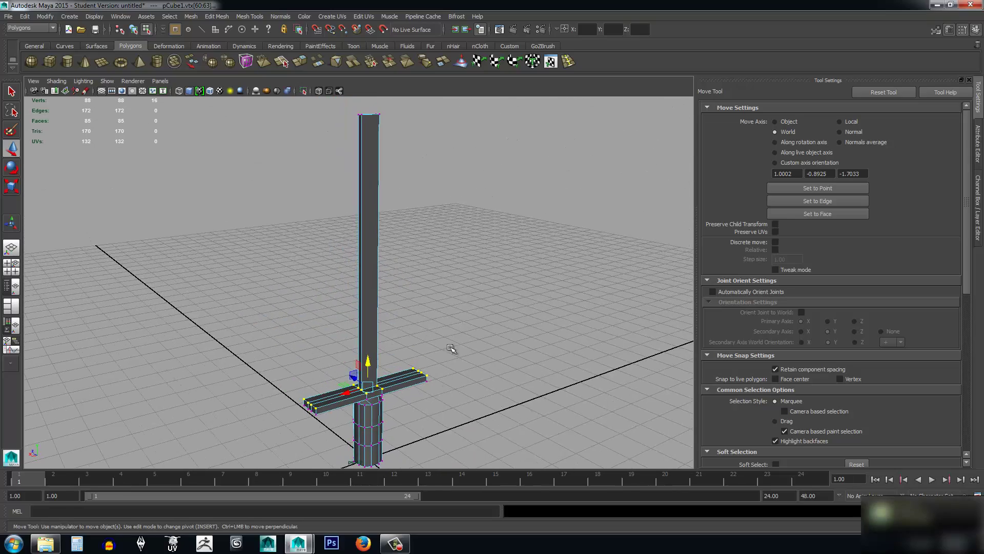
middle_click_drag(472, 295, 476, 388, "alt")
scroll(477, 389, "up", 5)
left_click_drag(505, 302, 415, 259, "alt")
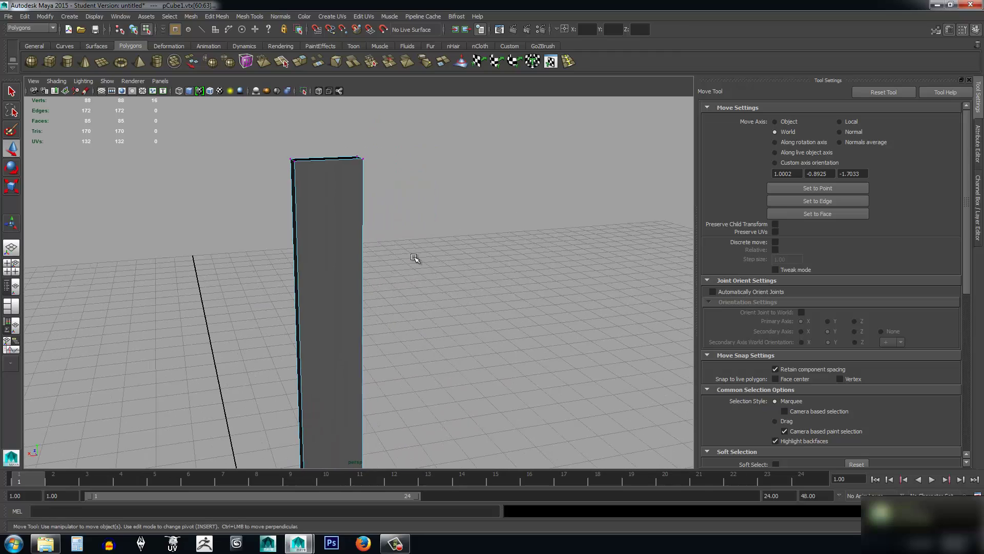
middle_click_drag(415, 259, 437, 335, "alt")
scroll(438, 335, "up", 2)
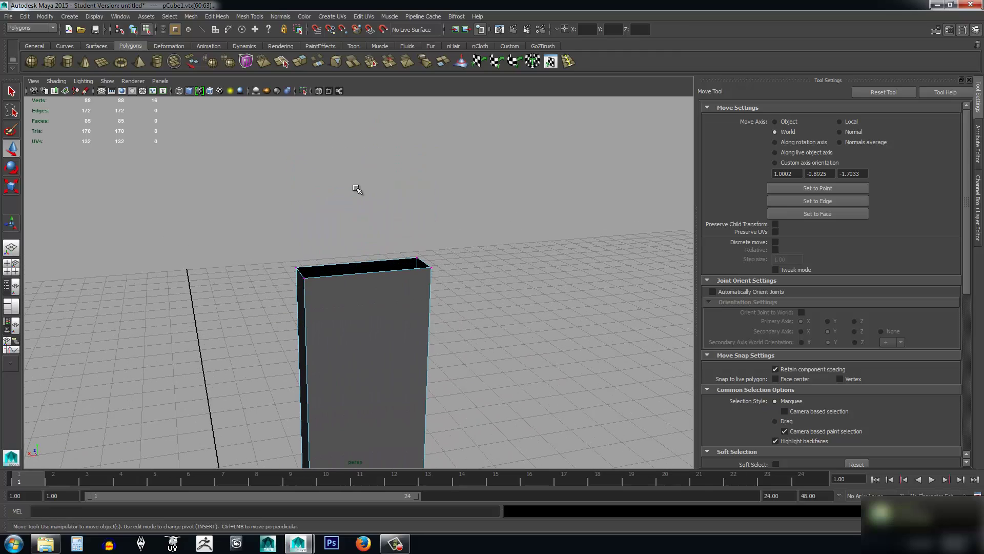
left_click_drag(347, 268, 498, 257, "alt")
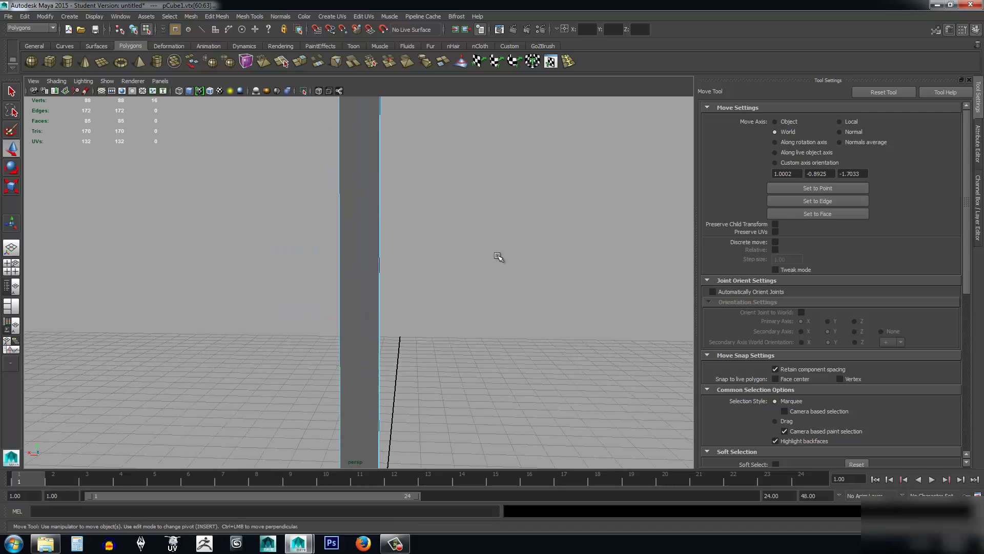
scroll(498, 256, "down", 5)
scroll(466, 394, "up", 5)
middle_click_drag(466, 392, 490, 455, "alt")
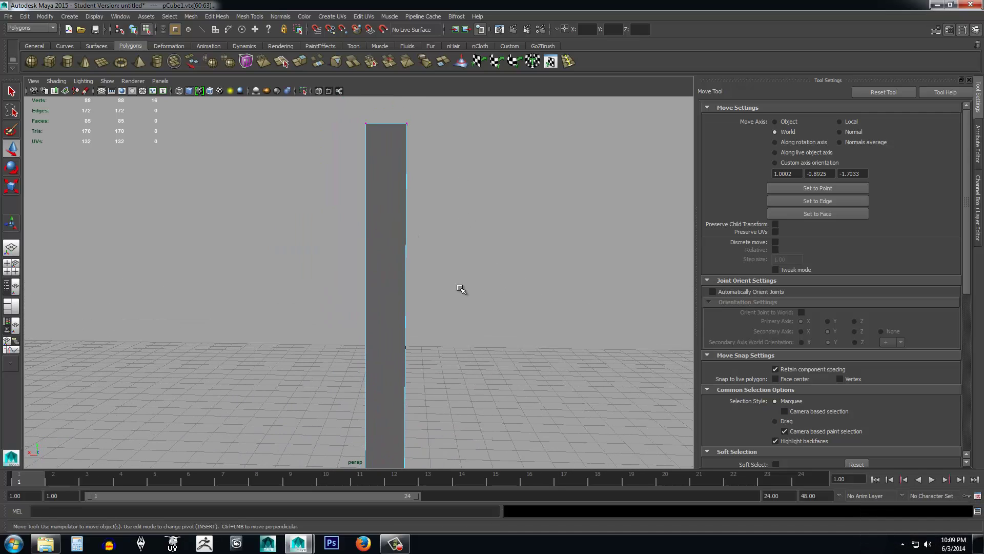
left_click_drag(461, 288, 475, 300, "alt")
scroll(474, 303, "down", 5)
middle_click_drag(468, 367, 468, 312, "alt")
scroll(467, 312, "up", 5)
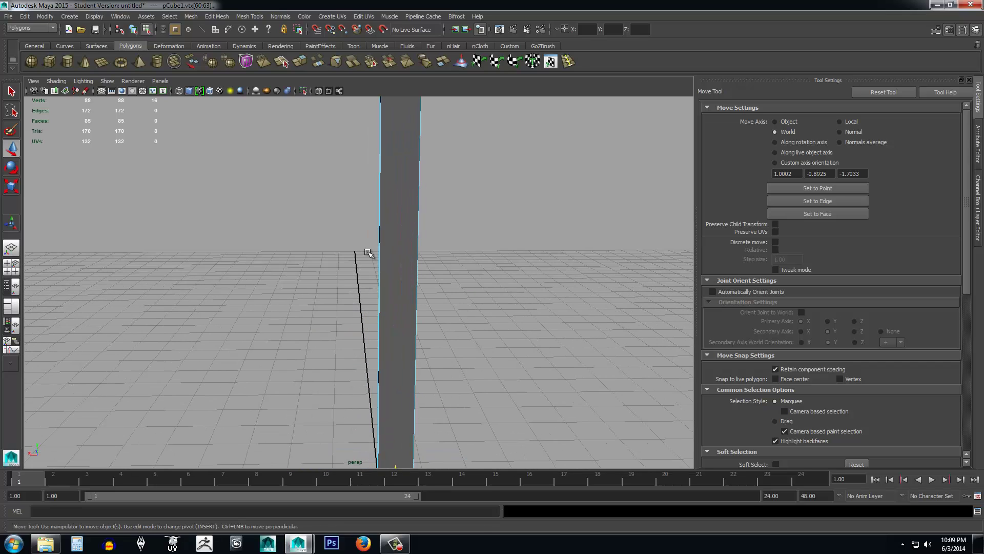
left_click_drag(464, 260, 437, 429, "alt")
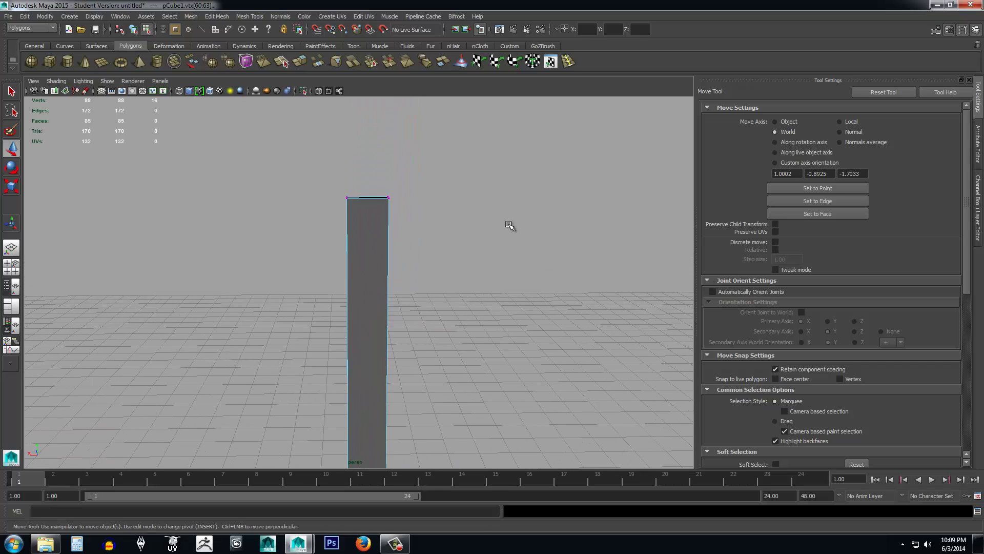
Set up the Insert Edge Loop tool to place multiple edge loops, with the number of loops at 1.
left_click(569, 62)
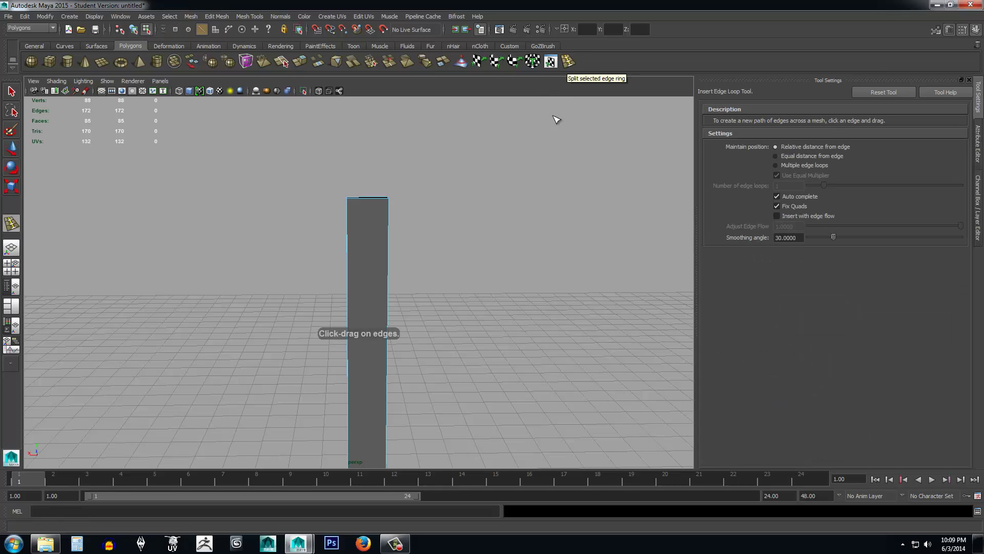
scroll(385, 318, "up", 3)
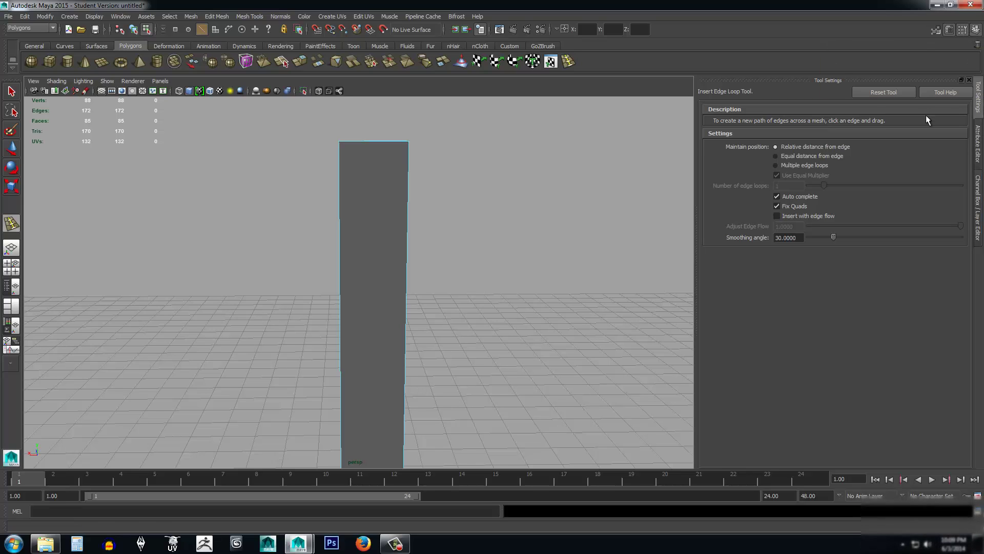
left_click(776, 165)
left_click_drag(782, 187, 764, 187)
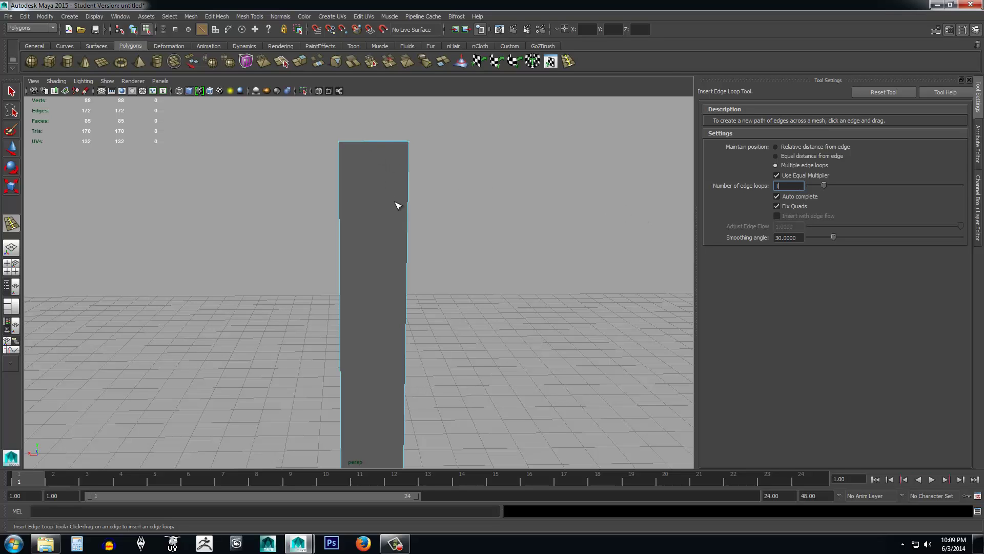
Try to insert a single centred edge loop along the length of the blade.
scroll(387, 167, "up", 5)
left_click_drag(504, 160, 499, 193, "alt")
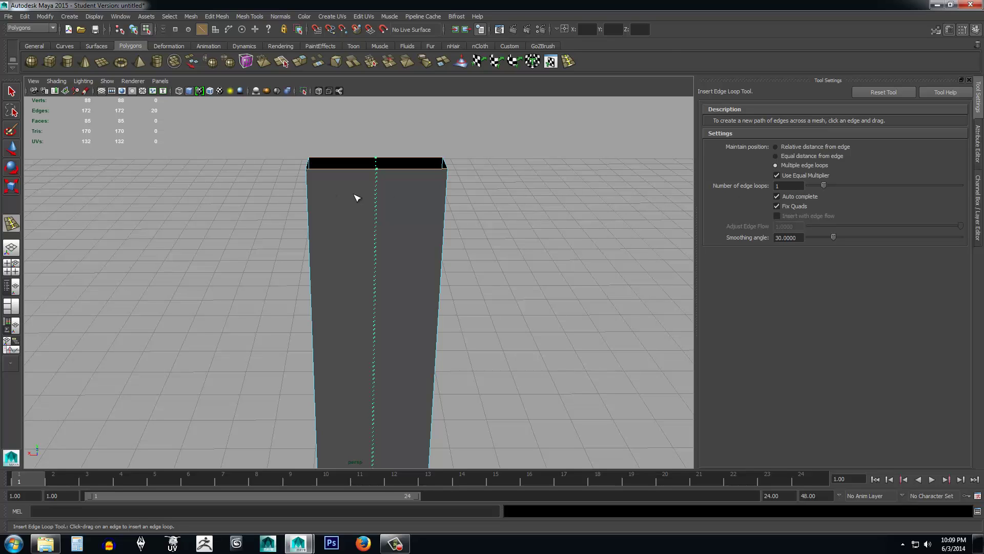
left_click_drag(580, 183, 581, 183)
key("ctrl+z")
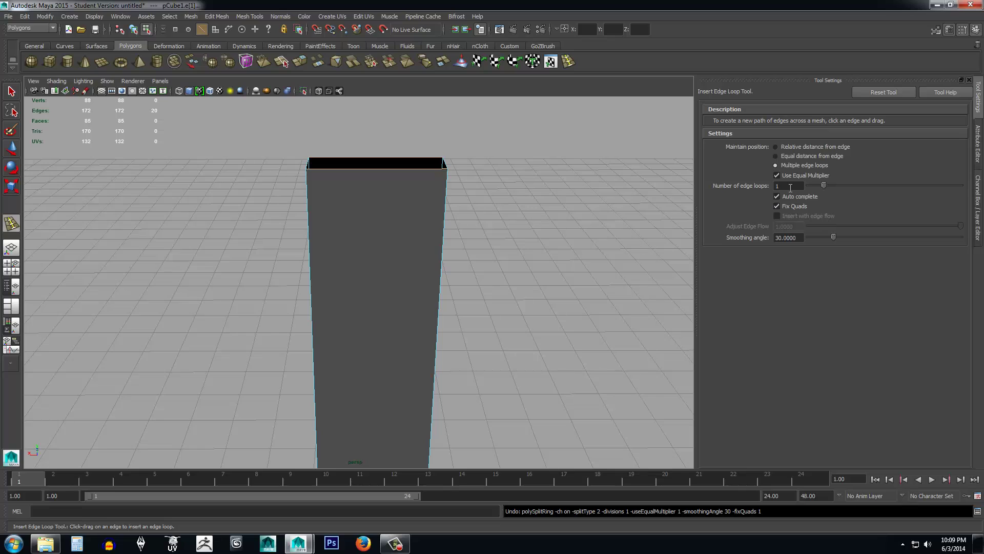
Set the number of edge loops to 2 and try a pair of evenly spaced loops along the blade.
double_click(790, 188)
key("Return")
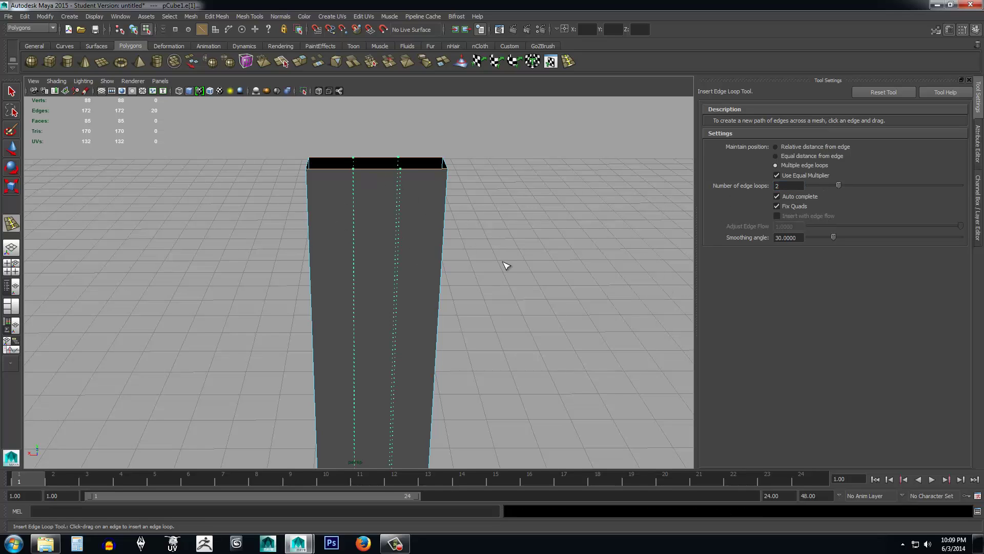
left_click(407, 290)
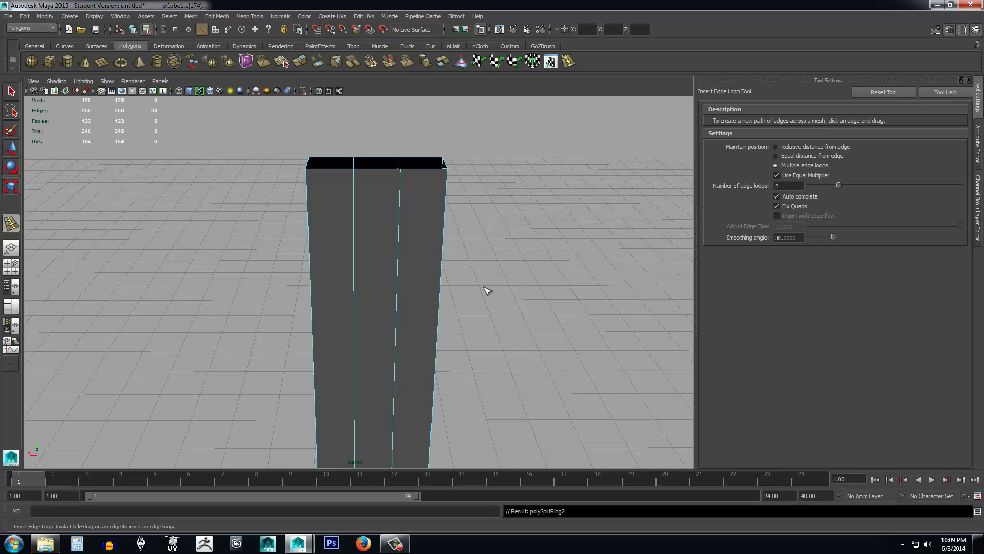
scroll(504, 279, "down", 3)
scroll(486, 318, "up", 4)
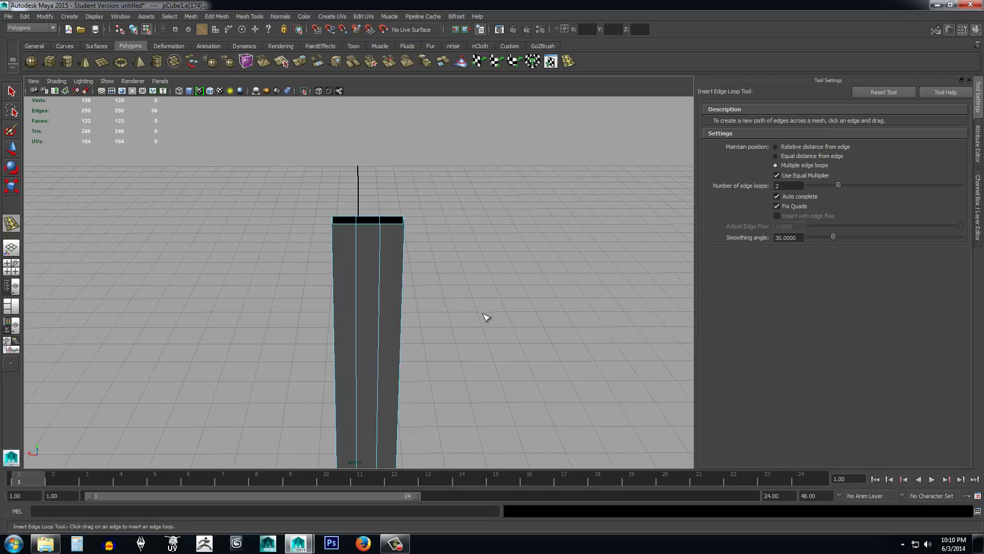
key("ctrl+z")
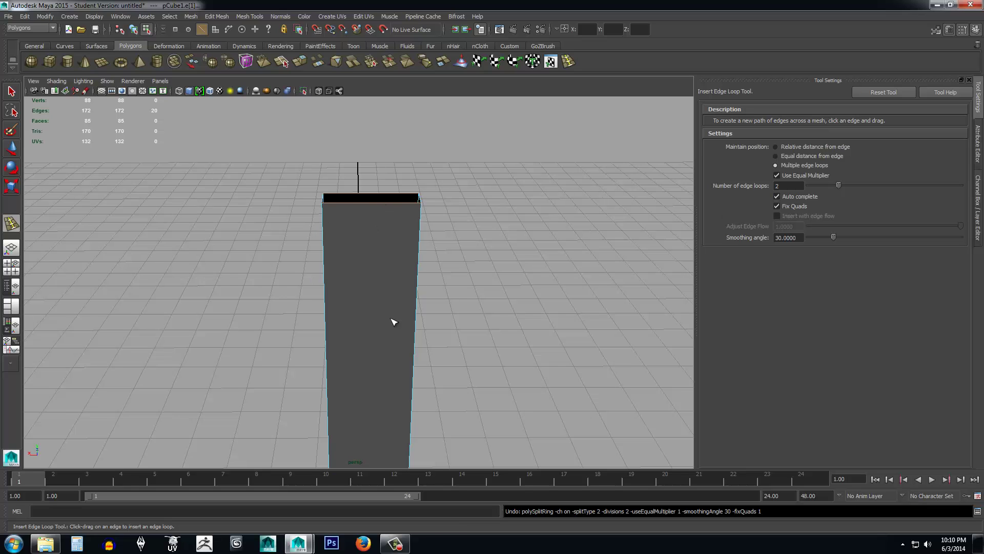
Insert two evenly spaced edge loops running lengthwise along the front and back of the blade.
scroll(394, 321, "down", 4)
middle_click_drag(440, 380, 448, 238, "alt")
scroll(449, 266, "up", 2)
scroll(450, 281, "down", 2)
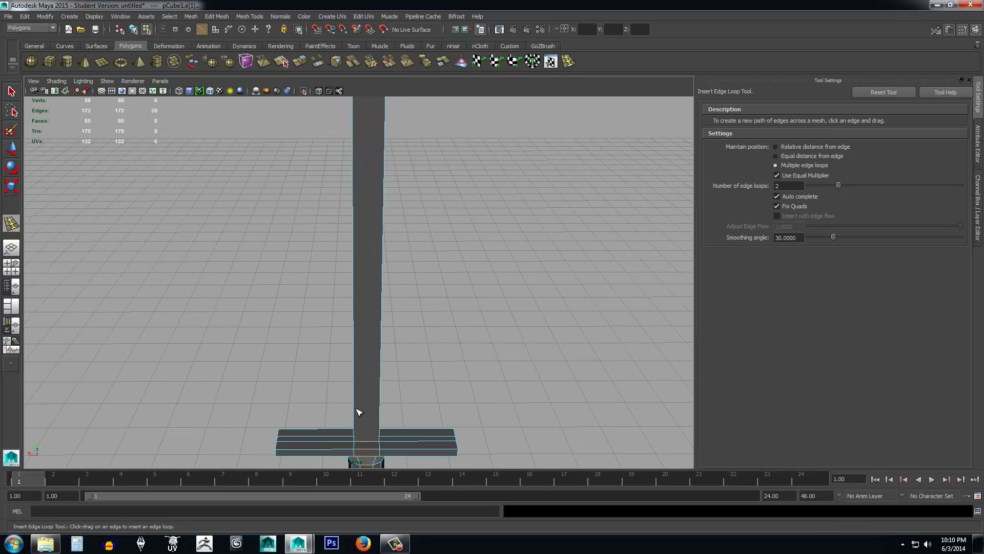
scroll(393, 278, "down", 3)
middle_click_drag(431, 218, 432, 282, "alt")
scroll(429, 279, "up", 5)
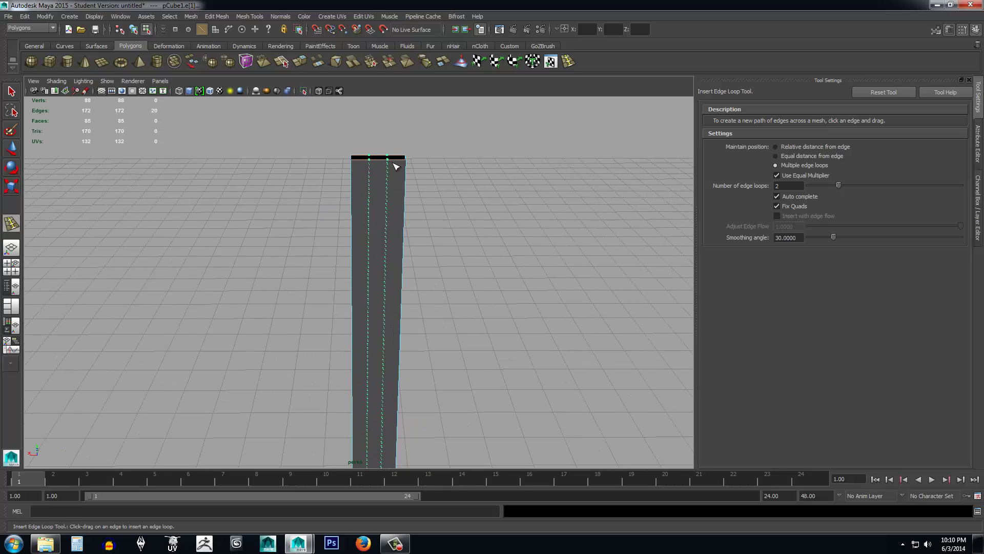
left_click_drag(396, 165, 426, 293)
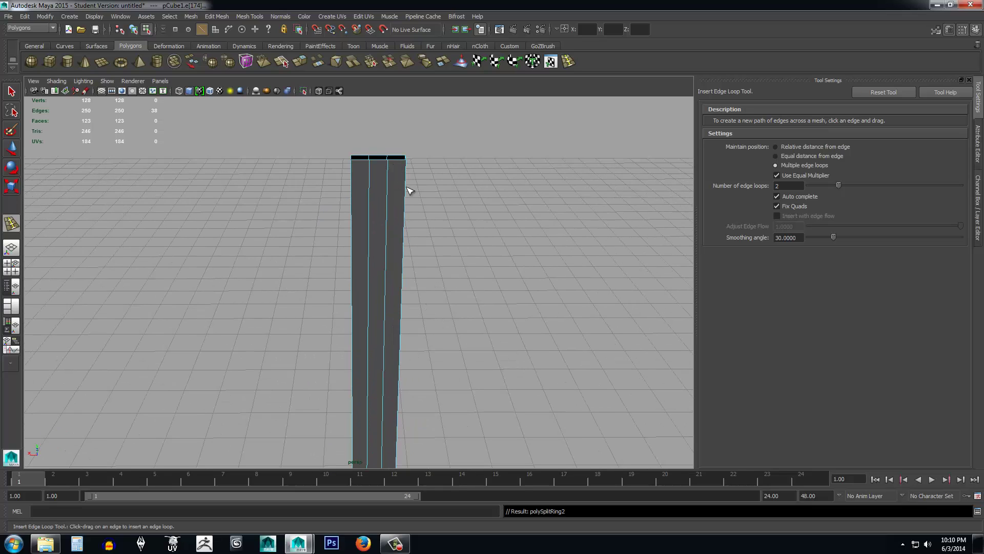
Examine how the new lengthwise edge loops run from the blade through the crossguard into the handle.
double_click(785, 189)
scroll(446, 244, "up", 2)
scroll(506, 232, "up", 2)
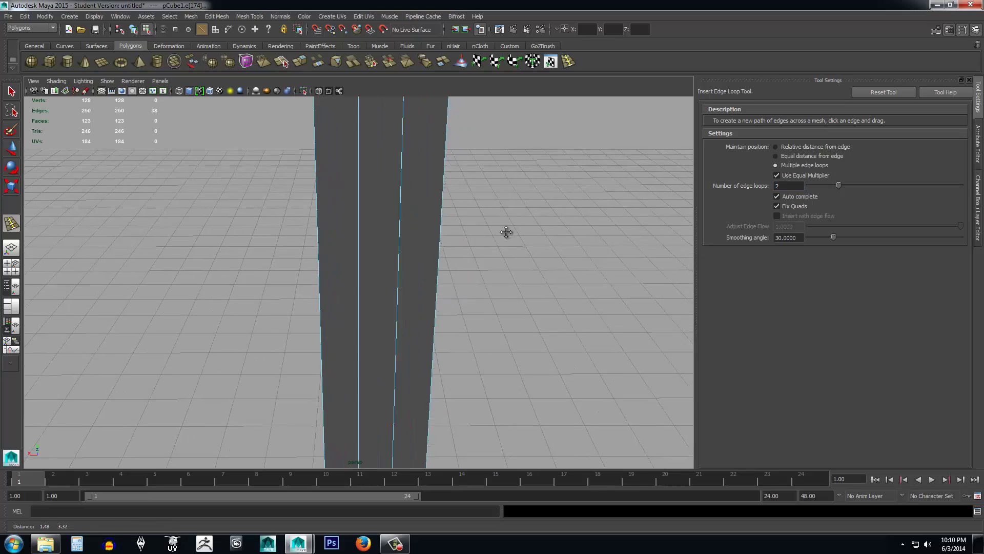
middle_click_drag(506, 232, 318, 246, "alt")
left_click_drag(318, 246, 281, 205, "alt")
scroll(374, 398, "down", 5)
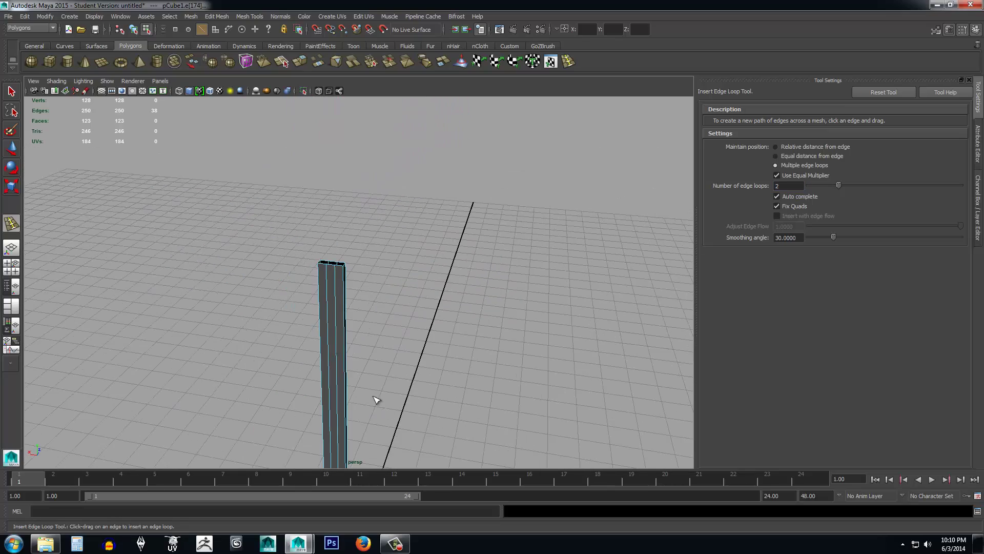
scroll(379, 275, "up", 8)
middle_click_drag(403, 390, 422, 209, "alt")
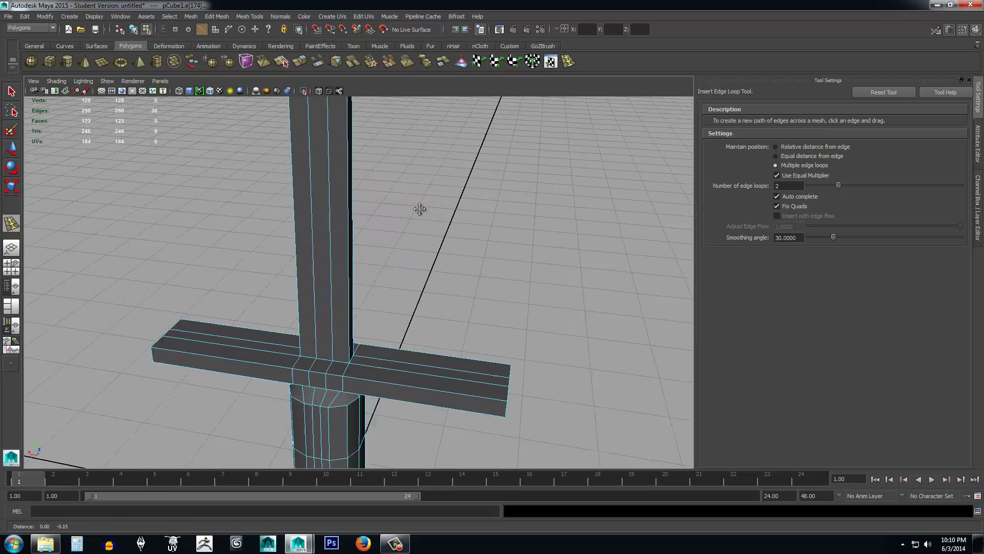
right_click_drag(422, 208, 419, 259, "alt")
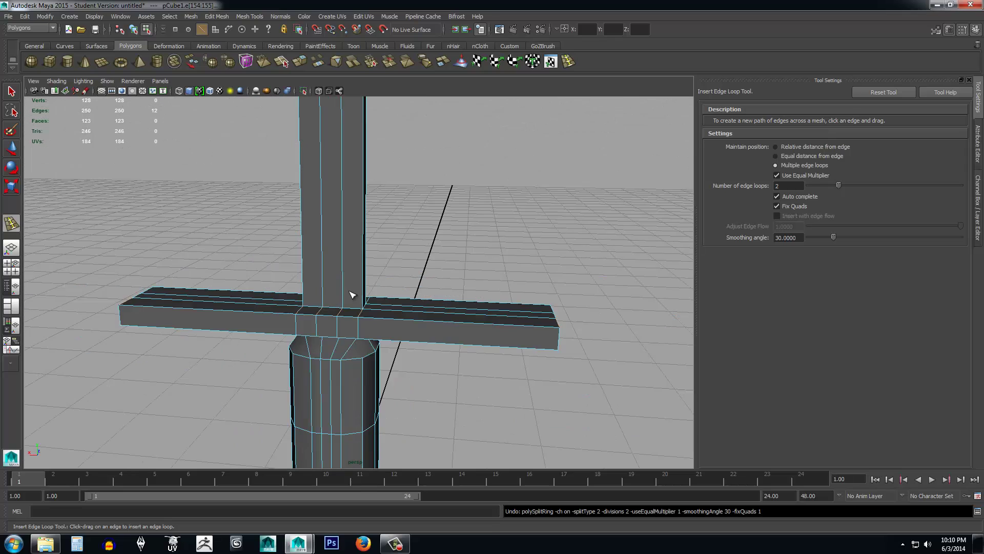
scroll(367, 302, "up", 2)
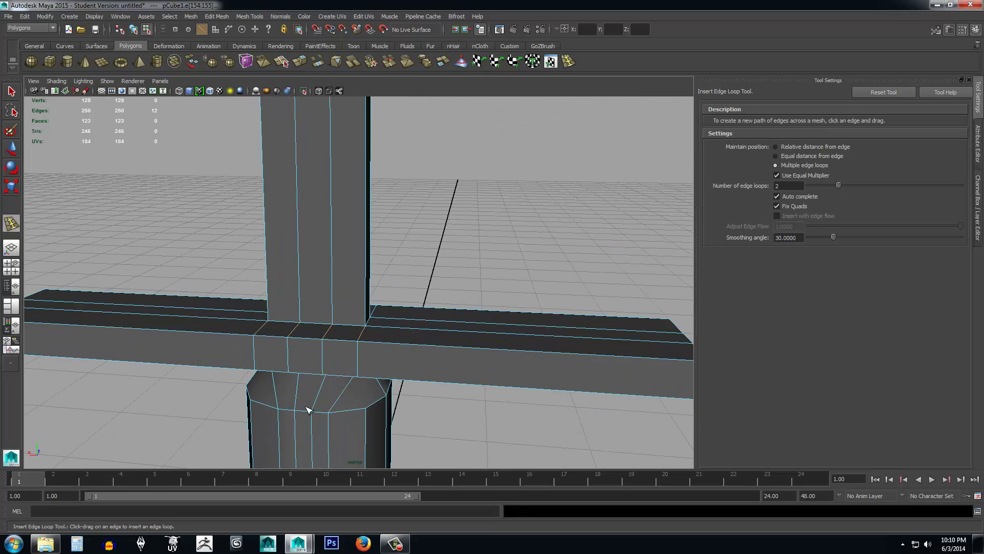
scroll(302, 421, "down", 5)
left_click_drag(433, 374, 455, 302, "alt")
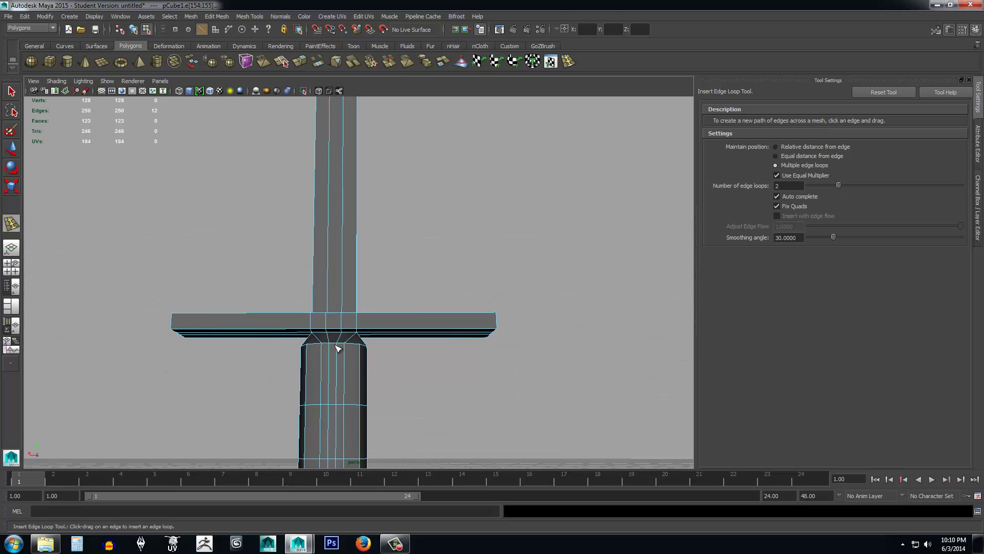
scroll(361, 402, "up", 4)
left_click_drag(446, 230, 430, 278, "alt")
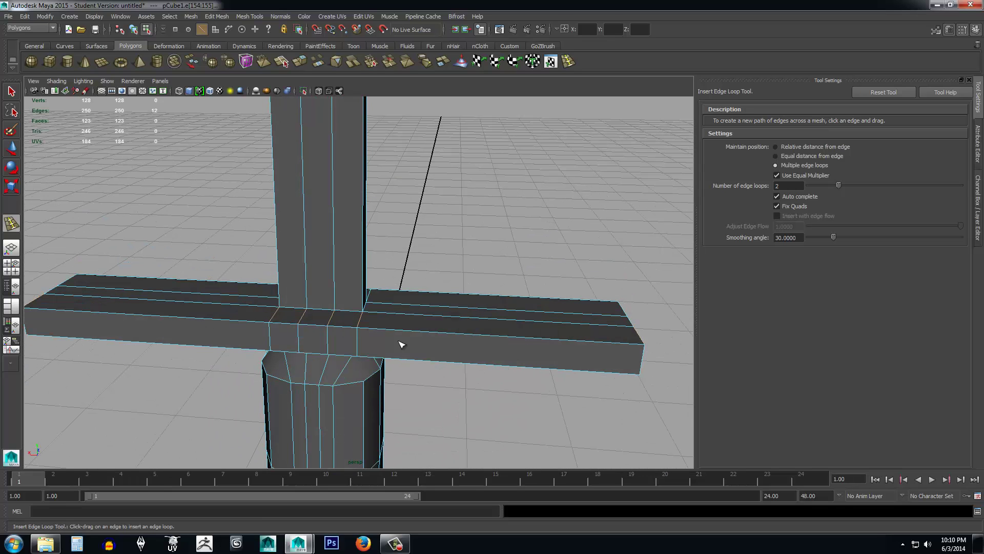
scroll(433, 254, "up", 1)
Insert one edge loop around the base of the blade just above the crossguard, using relative distance from edge.
key("w")
key("g")
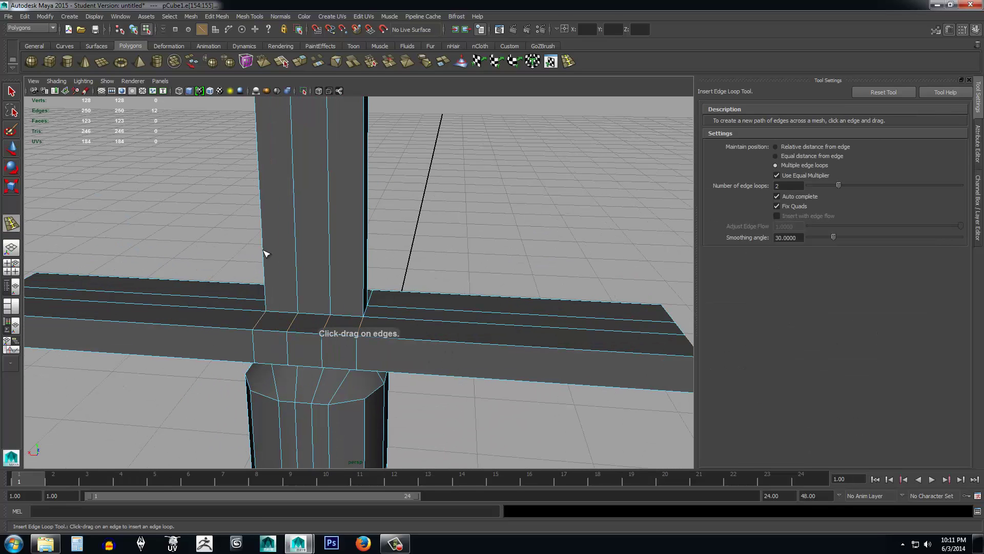
left_click(783, 146)
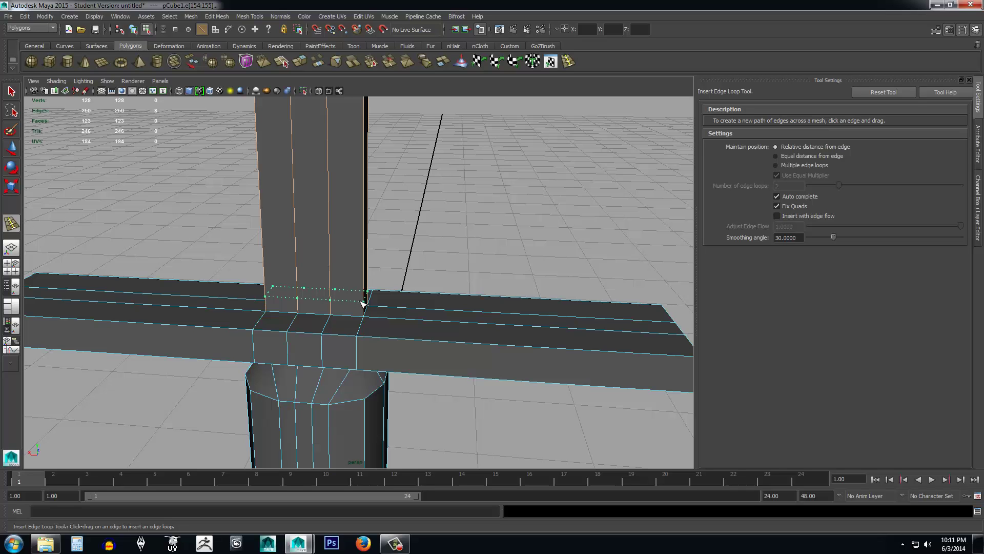
left_click(362, 303)
Select all the blade faces above the edge loop at its base, leaving out the narrow band next to the crossguard.
left_click_drag(463, 224, 408, 219, "alt")
left_click_drag(480, 239, 533, 226, "alt")
right_click_drag(533, 226, 440, 322, "alt")
middle_click_drag(450, 393, 420, 86, "alt")
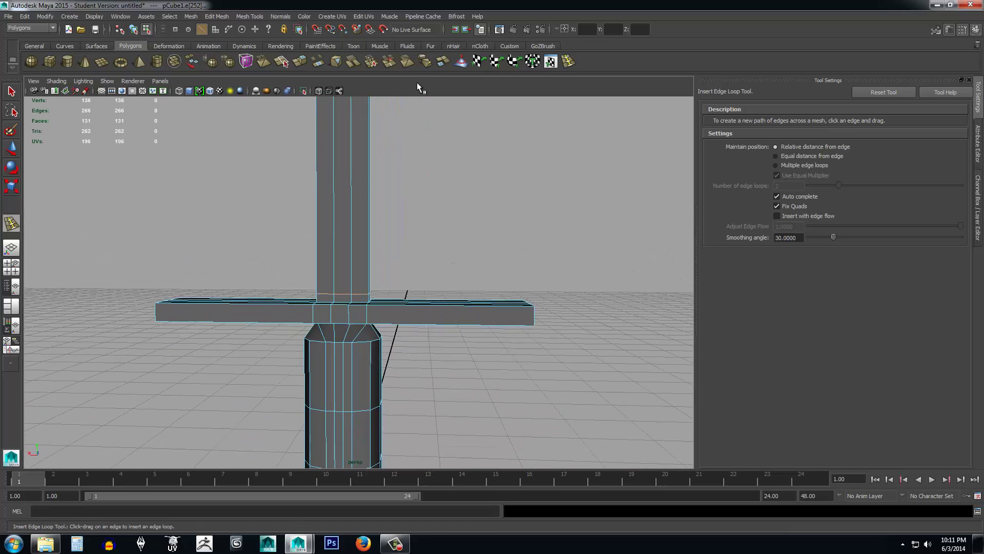
right_click_drag(353, 205, 396, 257, "alt")
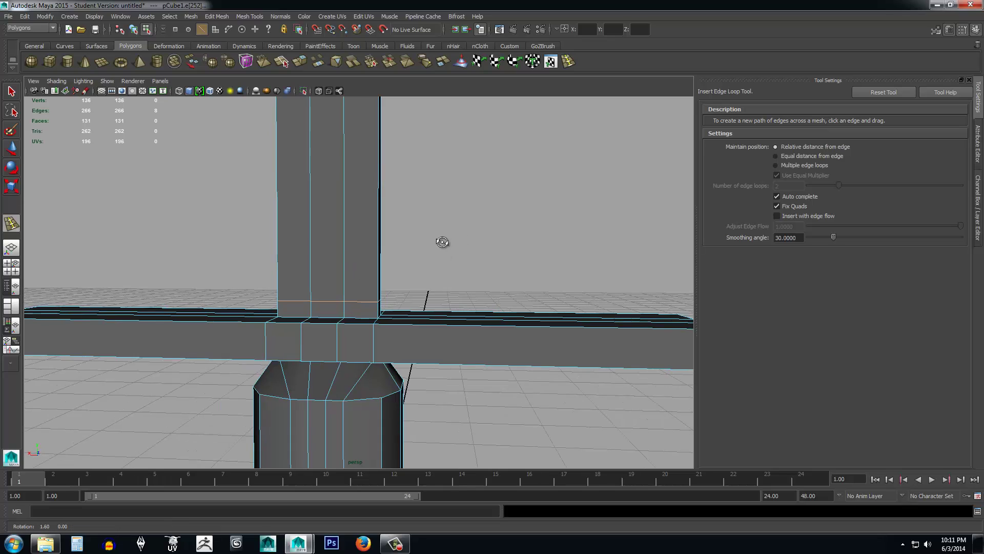
left_click_drag(441, 241, 409, 237, "alt")
right_click_drag(409, 237, 311, 168, "alt")
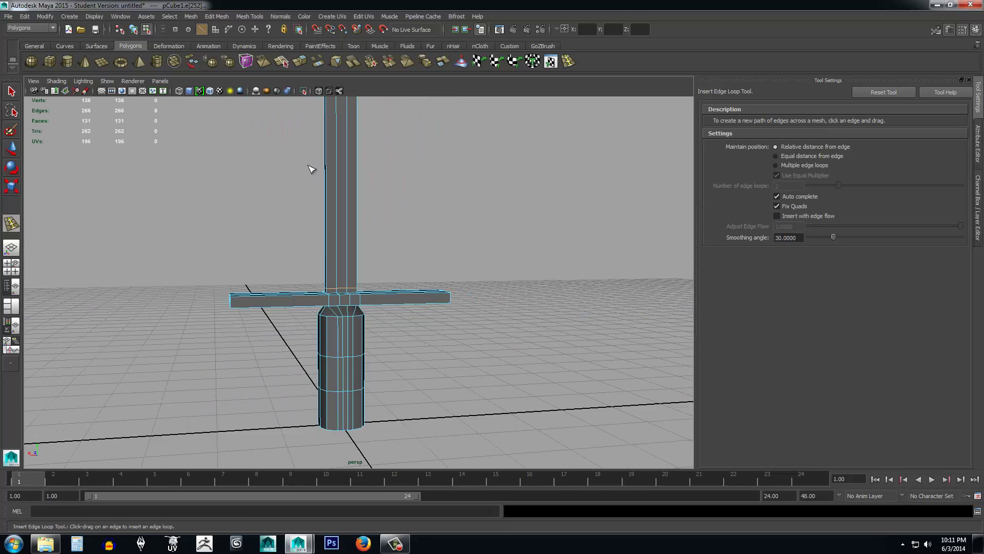
middle_click_drag(413, 174, 416, 351, "alt")
key("a")
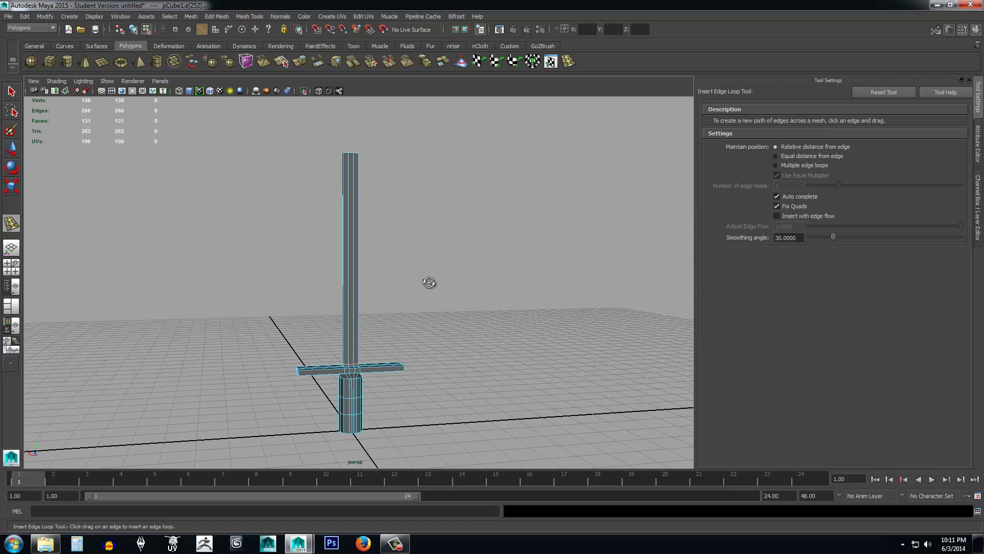
left_click_drag(429, 281, 415, 286, "alt")
right_click_drag(331, 318, 348, 182, "alt")
right_click(350, 172)
left_click_drag(350, 143, 405, 189)
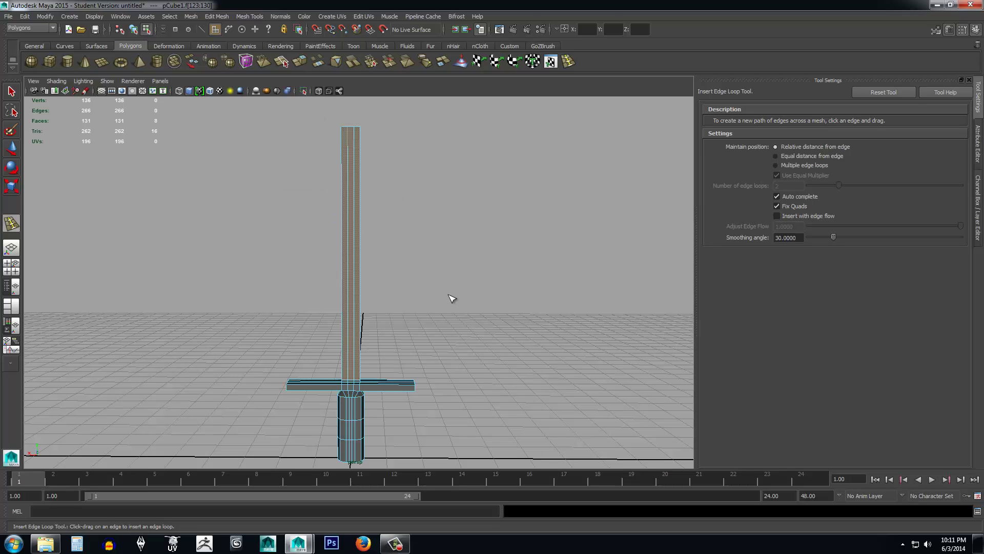
Examine the blade face selection around the crossguard and along the length of the blade.
scroll(430, 327, "up", 6)
left_click_drag(428, 328, 384, 374, "alt")
middle_click_drag(384, 373, 378, 206, "alt")
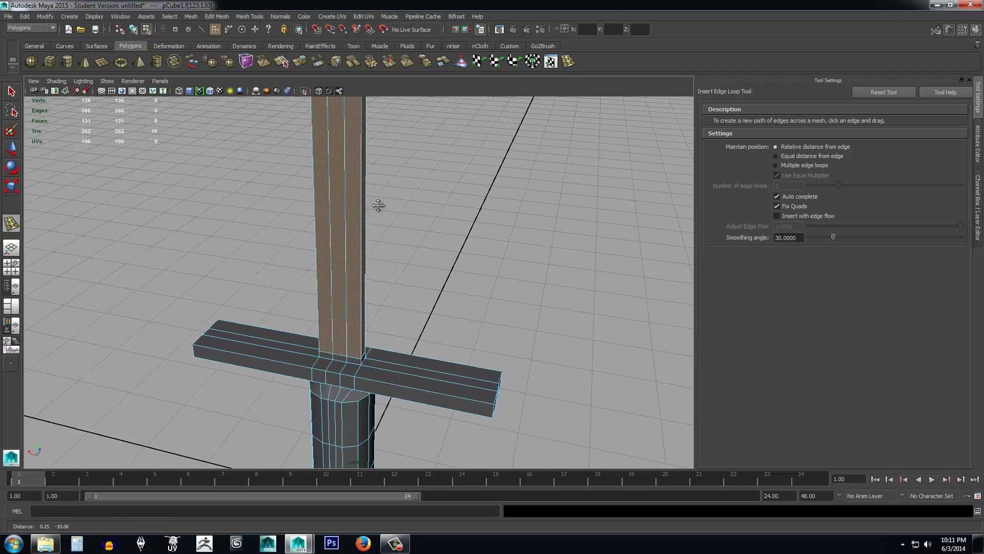
scroll(397, 280, "up", 3)
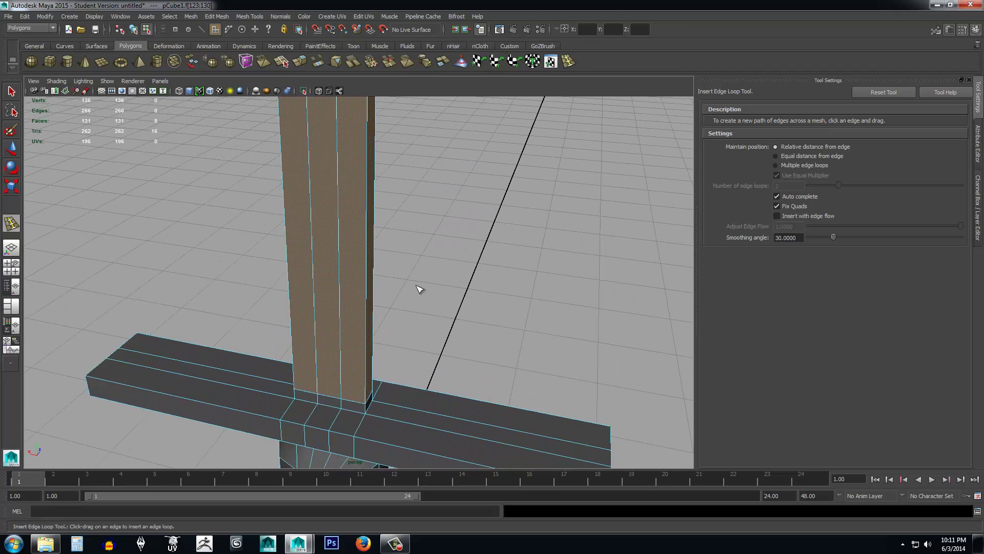
scroll(378, 282, "down", 3)
left_click_drag(378, 281, 389, 305, "alt")
scroll(395, 316, "up", 3)
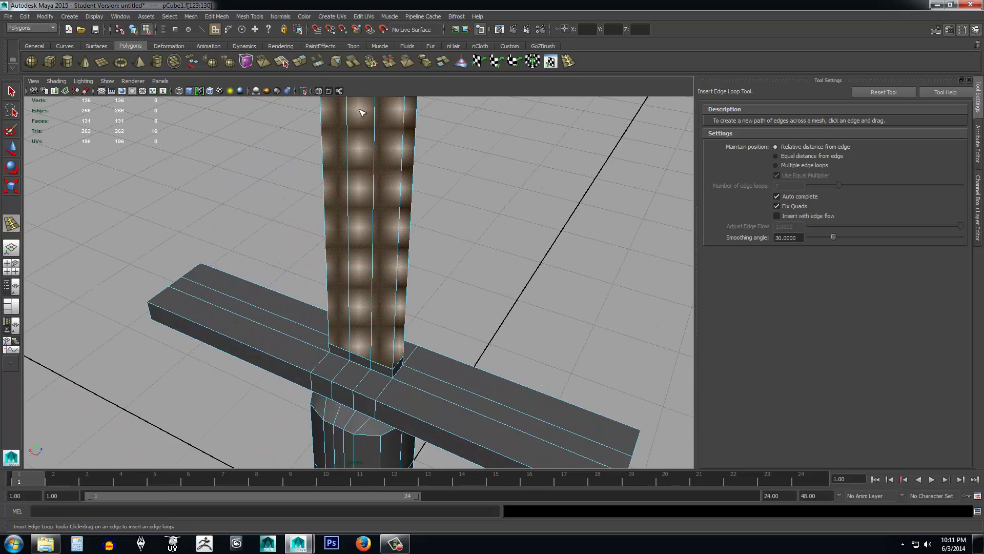
scroll(374, 186, "down", 2)
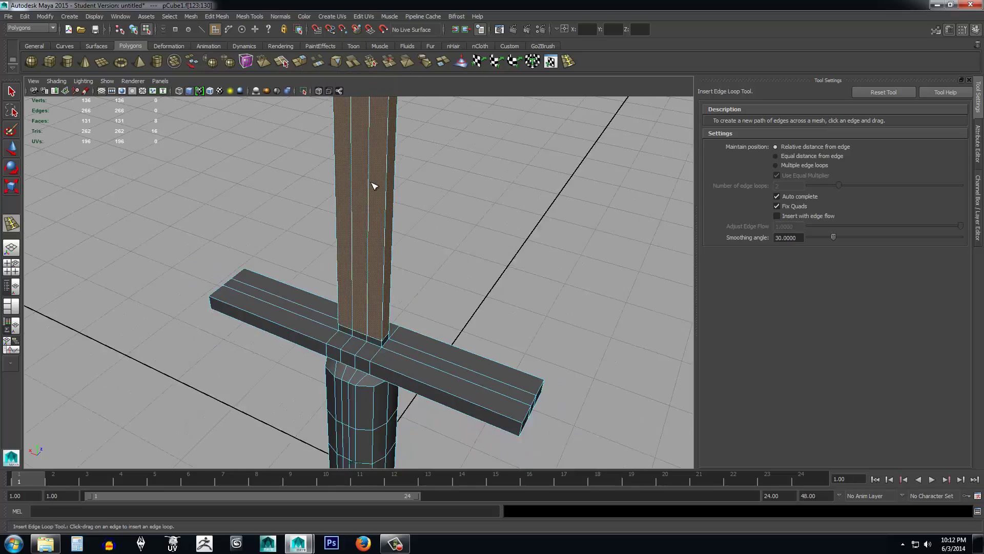
scroll(374, 186, "down", 3)
right_click_drag(362, 182, 364, 206)
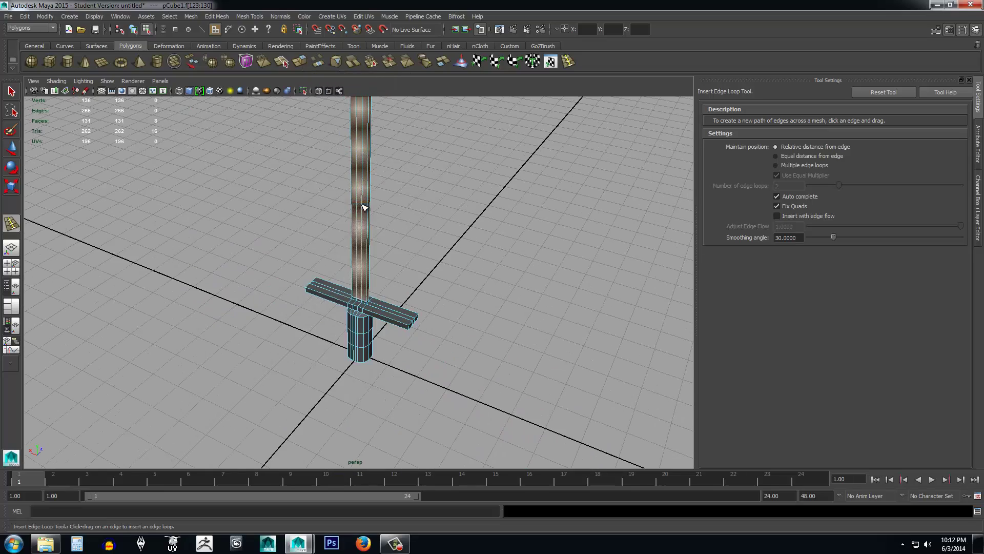
scroll(336, 166, "down", 5)
scroll(418, 259, "up", 6)
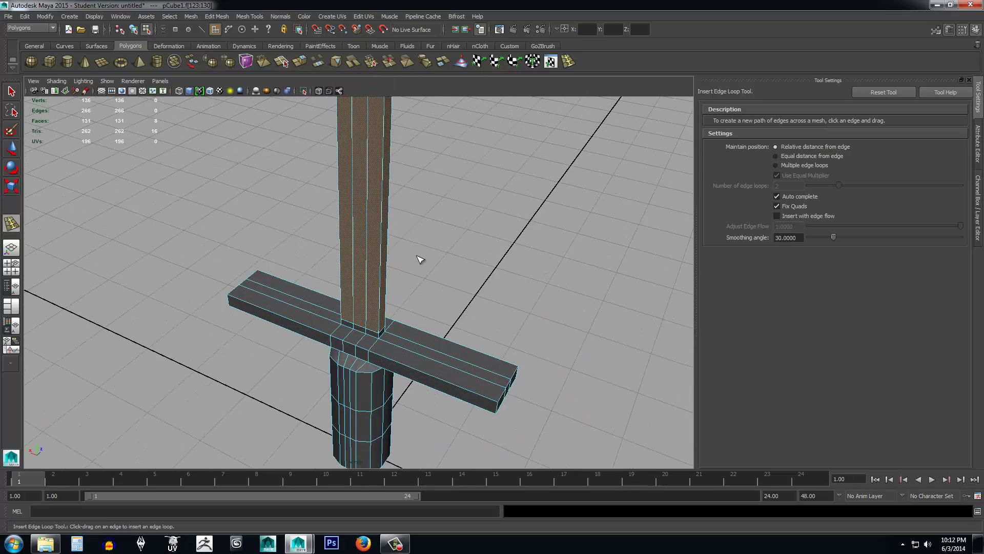
Extrude the selected blade faces above the edge loop at the blade's base.
left_click_drag(417, 259, 436, 236, "alt")
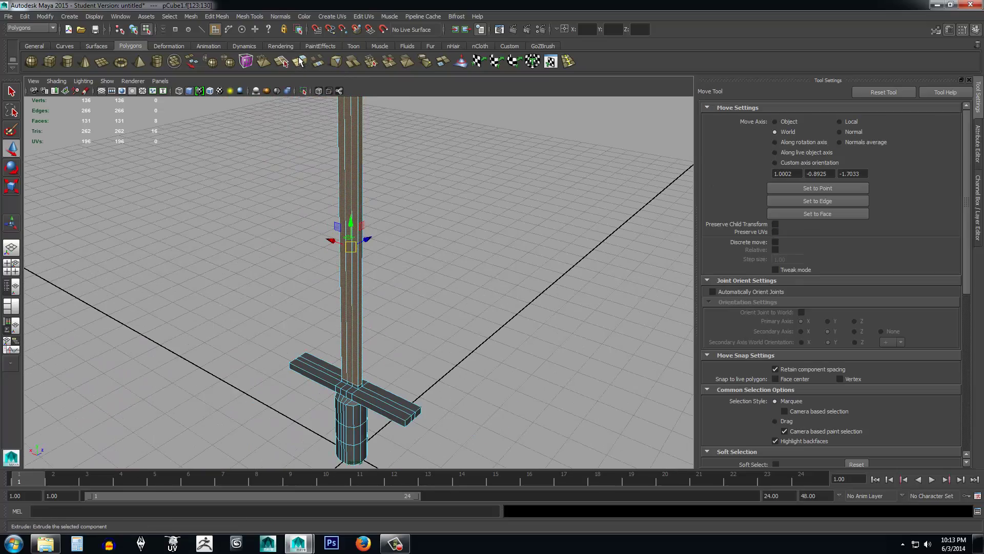
left_click(300, 61)
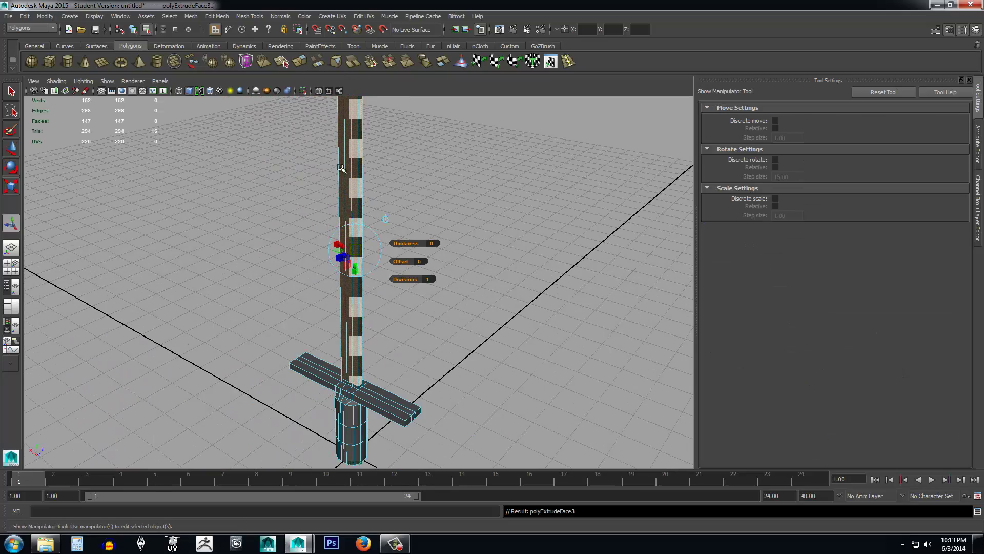
scroll(391, 345, "up", 5)
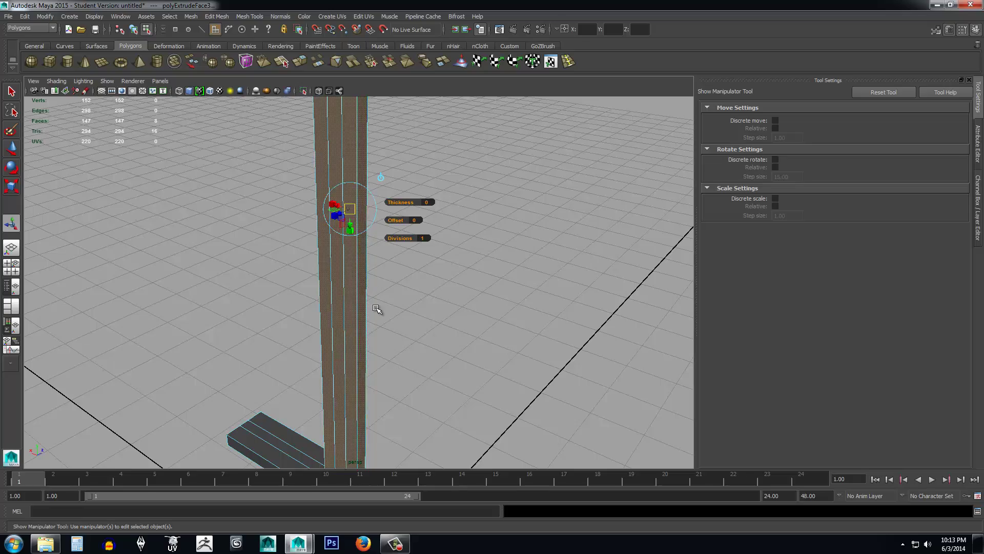
scroll(378, 305, "down", 5)
scroll(398, 351, "up", 5)
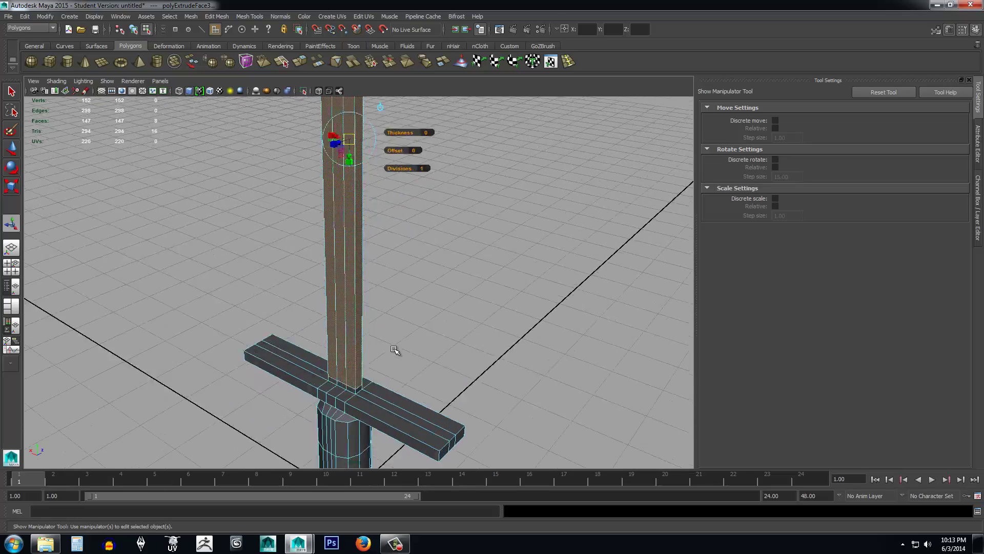
middle_click_drag(398, 353, 435, 351, "alt")
scroll(420, 266, "down", 6)
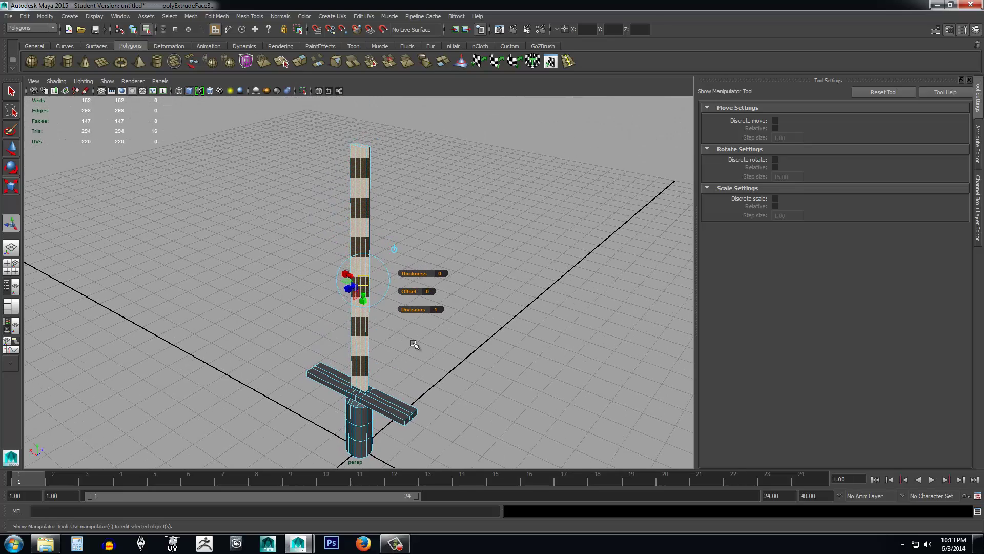
scroll(408, 342, "up", 6)
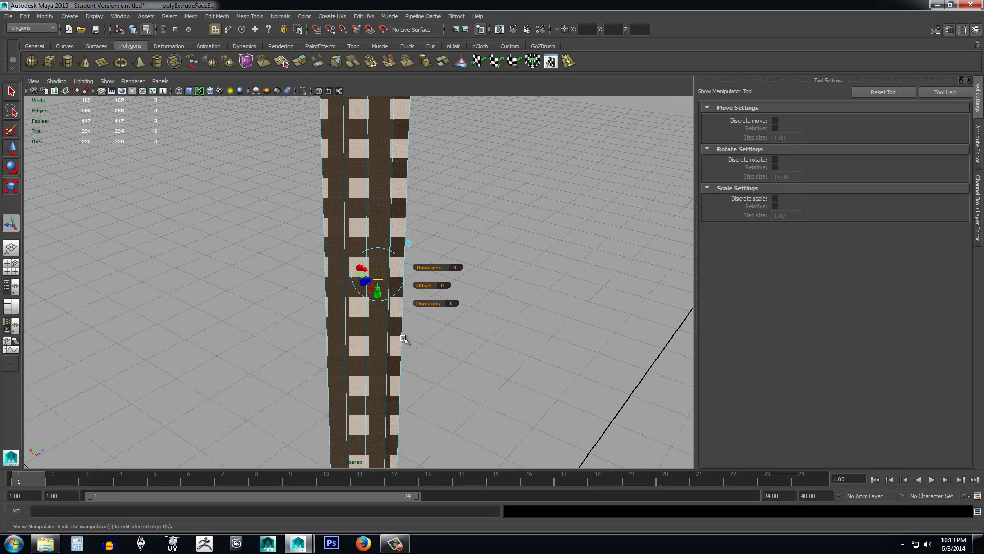
scroll(374, 318, "up", 1)
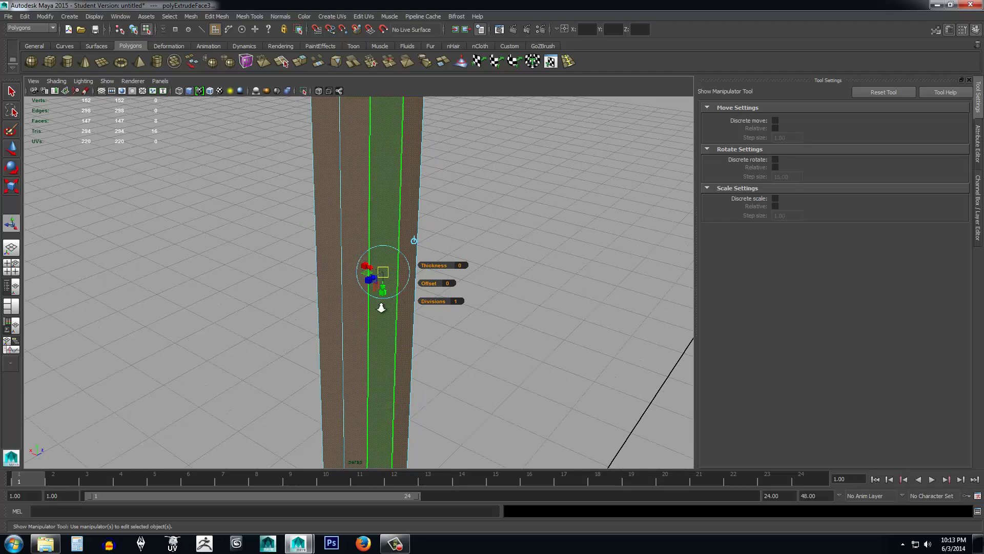
scroll(380, 299, "up", 2)
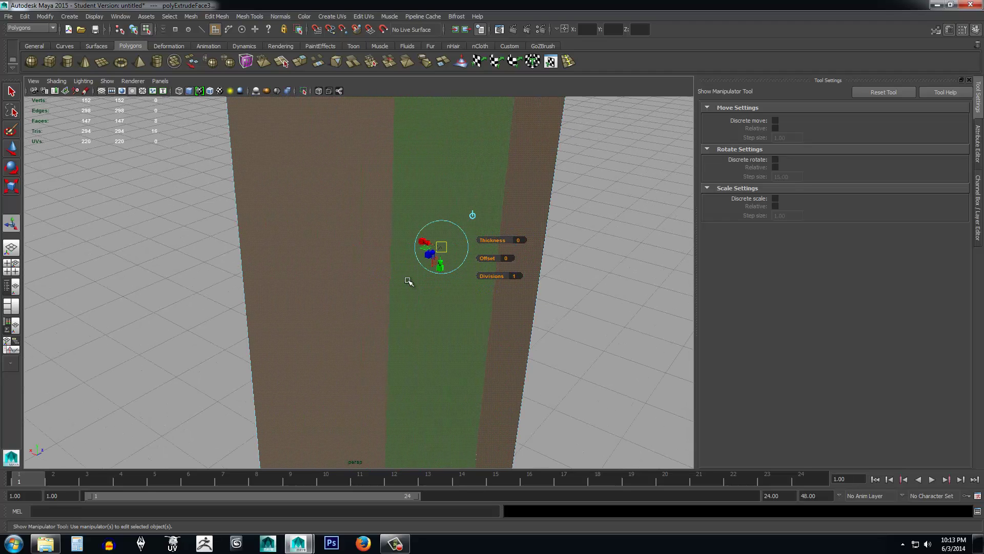
Scale the extruded blade faces inward to about 0.6 along their X and Z axes, keeping the Y scale at 1.
left_click(427, 253)
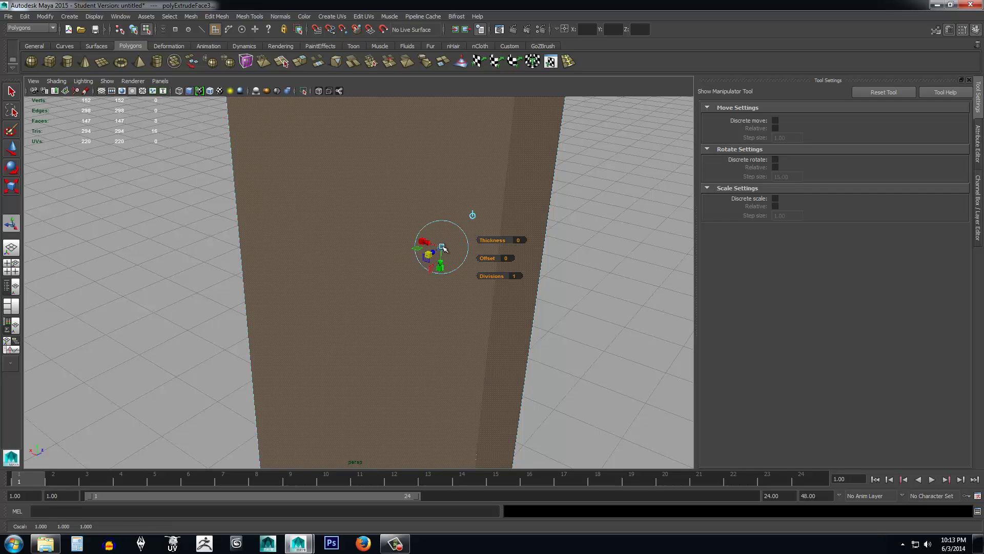
scroll(442, 274, "down", 4)
left_click_drag(425, 352, 469, 351, "alt")
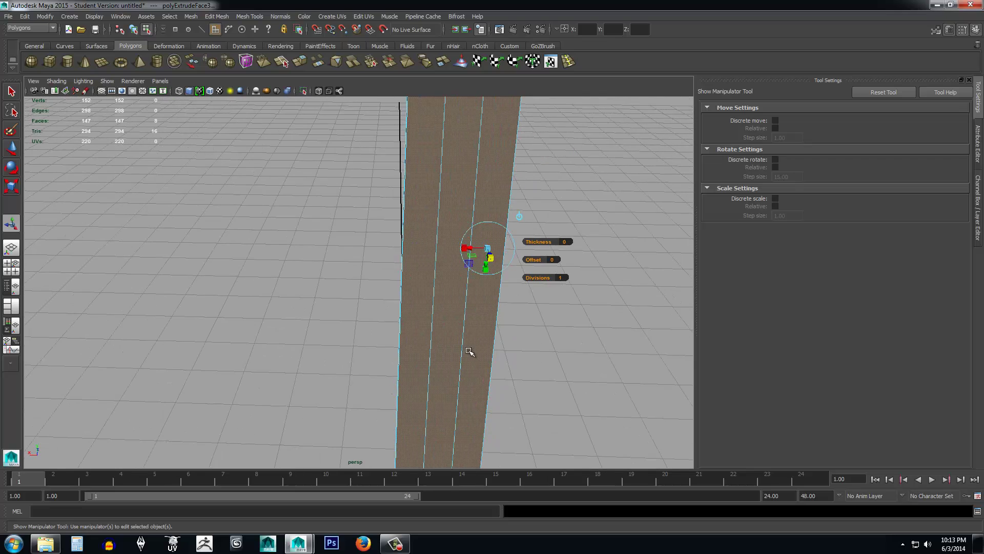
scroll(442, 418, "down", 5)
scroll(414, 349, "up", 5)
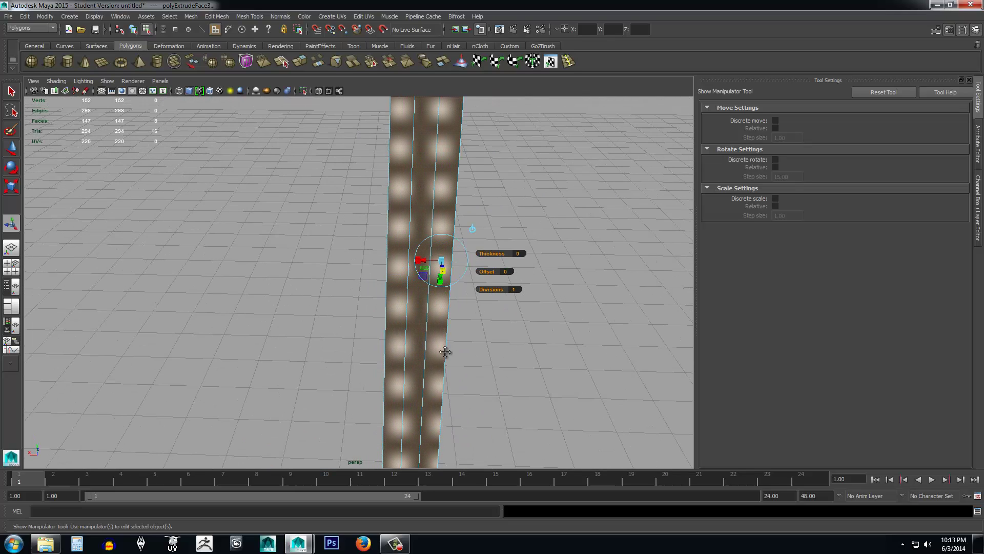
middle_click_drag(446, 352, 373, 326, "alt")
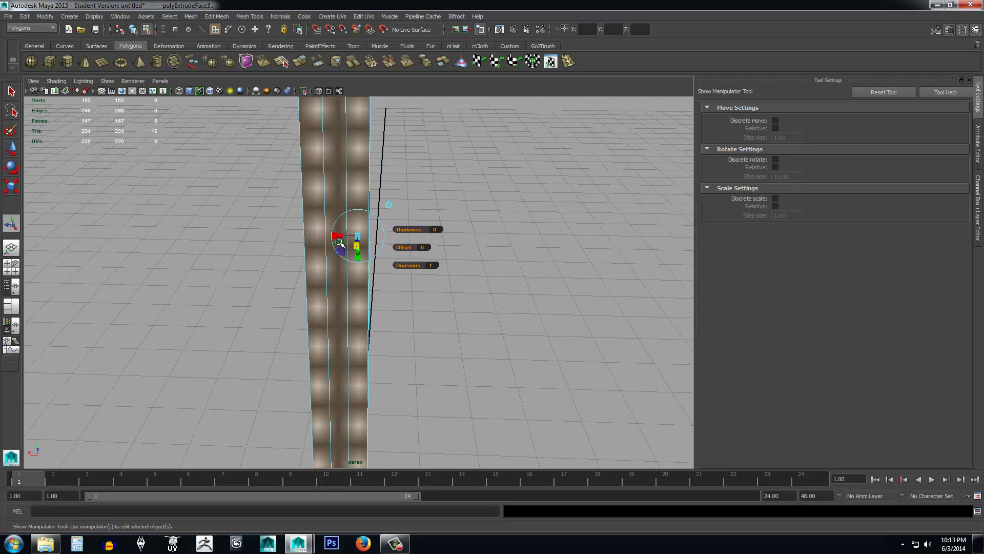
scroll(370, 232, "up", 4)
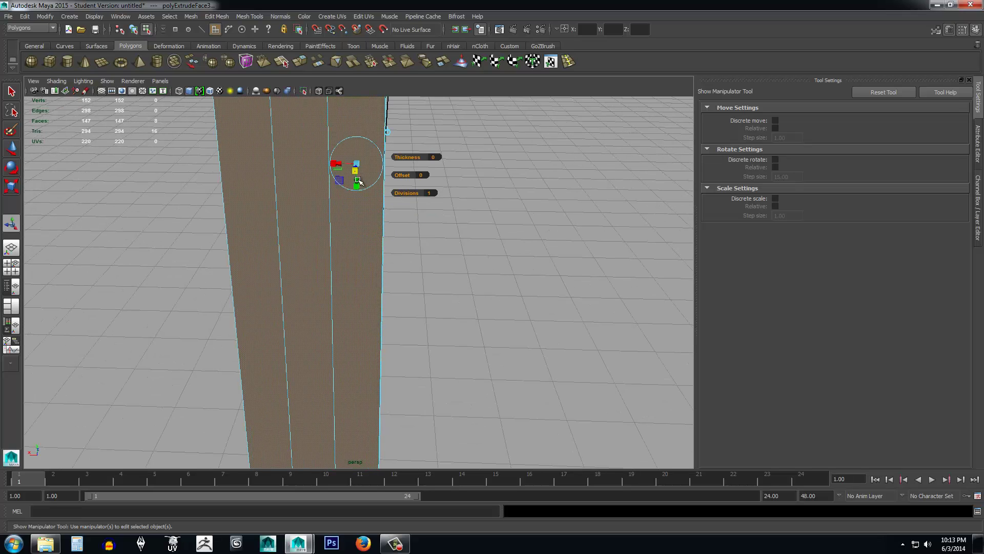
mouse_move(357, 162)
left_mouse_down("alt")
mouse_move(374, 251)
mouse_move(311, 250)
left_mouse_up("alt")
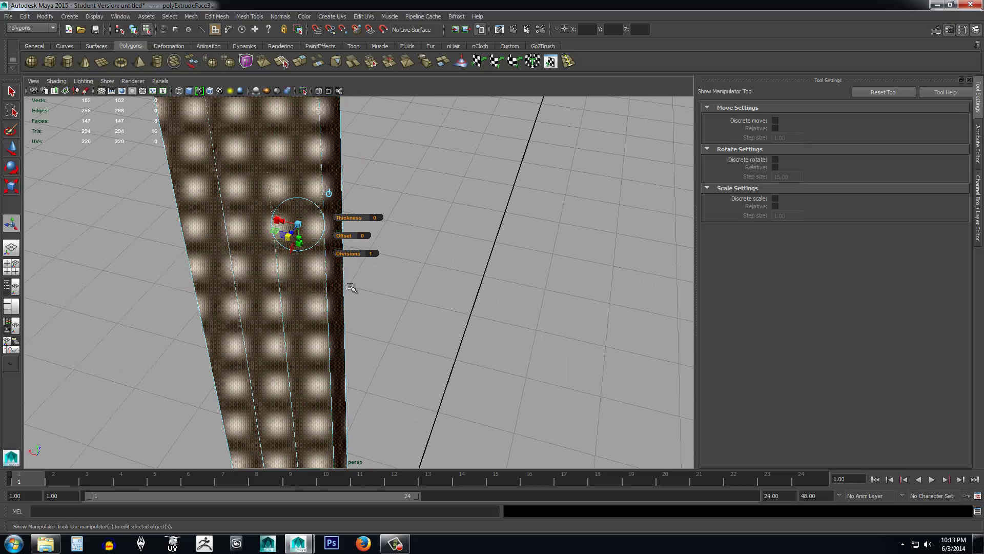
left_click_drag(351, 287, 387, 293, "alt")
left_click(332, 222)
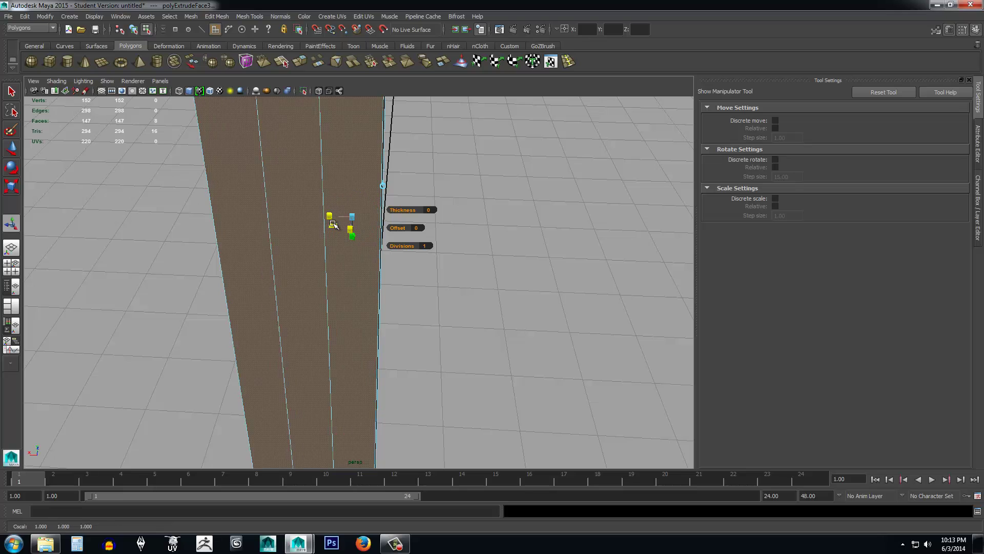
left_click_drag(334, 224, 341, 224)
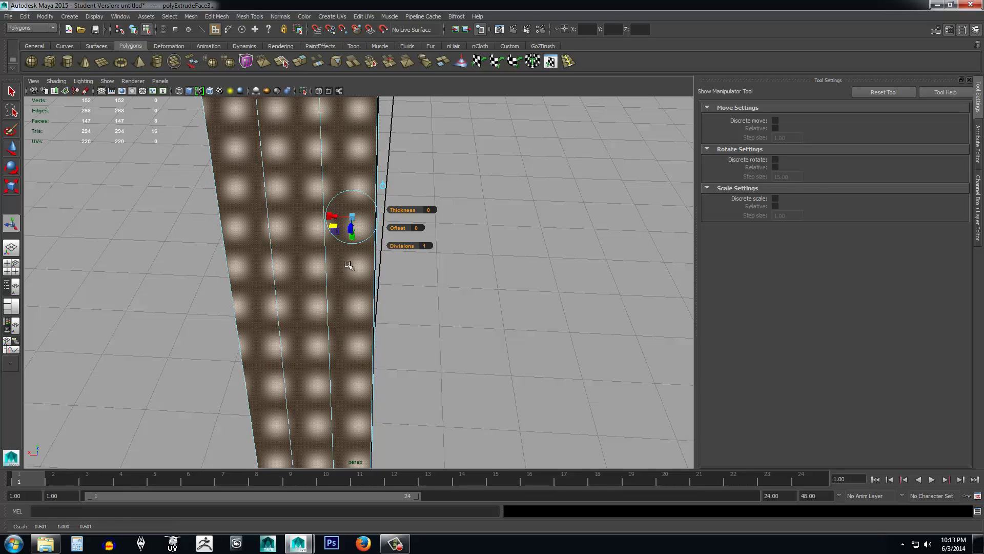
Examine the ledge formed around the blade's base where it meets the crossguard.
scroll(354, 279, "down", 4)
middle_click_drag(377, 347, 380, 138, "alt")
scroll(403, 359, "up", 4)
middle_click_drag(408, 398, 410, 169, "alt")
scroll(420, 297, "up", 3)
left_click_drag(430, 320, 369, 327, "alt")
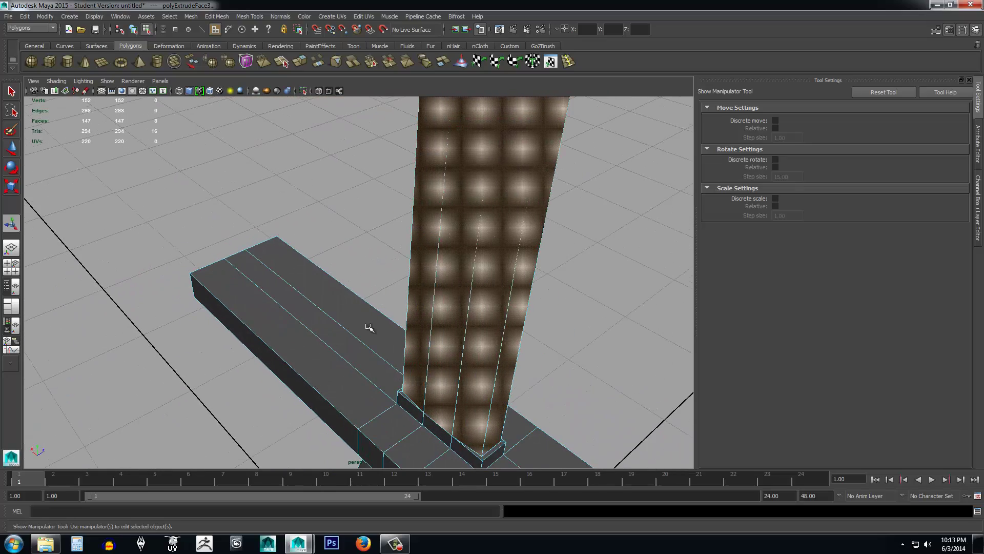
middle_click_drag(379, 336, 212, 280, "alt")
scroll(212, 278, "down", 1)
scroll(226, 286, "up", 2)
scroll(243, 295, "down", 4)
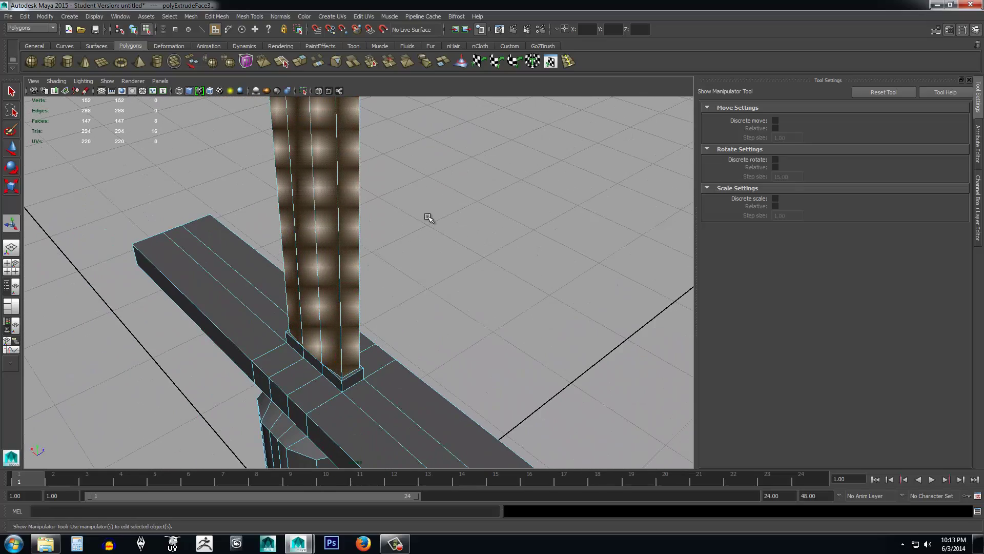
Adjust the scale of the extruded blade faces across the blade's thickness only.
middle_click_drag(430, 219, 448, 342, "alt")
scroll(441, 291, "down", 3)
scroll(435, 297, "down", 3)
middle_click_drag(420, 228, 436, 343, "alt")
scroll(435, 343, "up", 5)
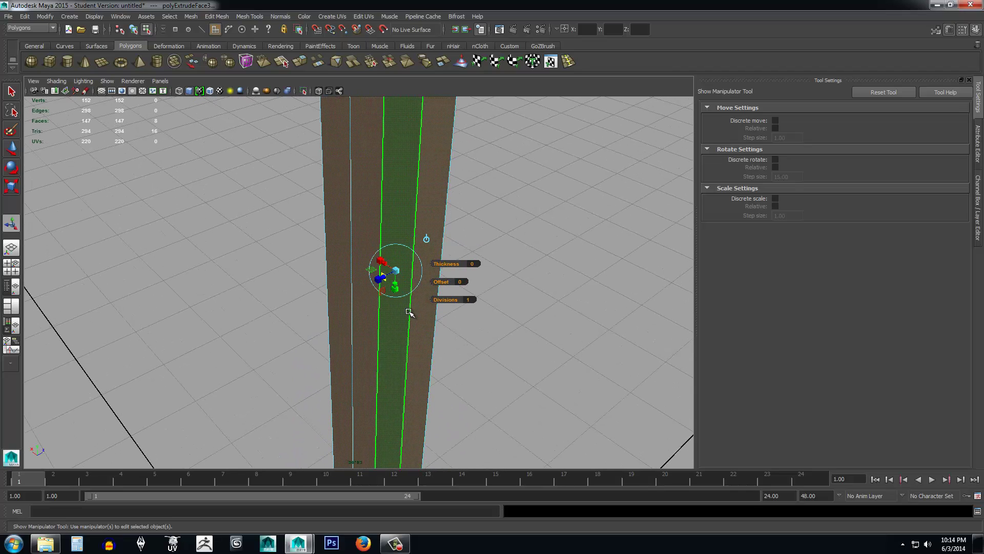
right_click_drag(382, 279, 402, 294, "alt")
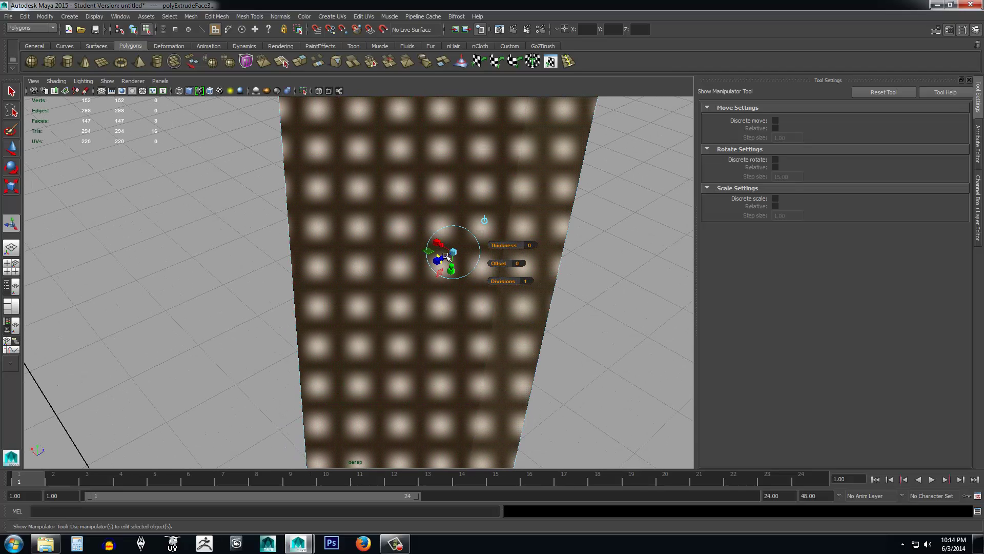
left_click_drag(442, 258, 455, 267)
Check how the ledge at the blade's base looks after the thickness adjustment.
scroll(455, 271, "down", 6)
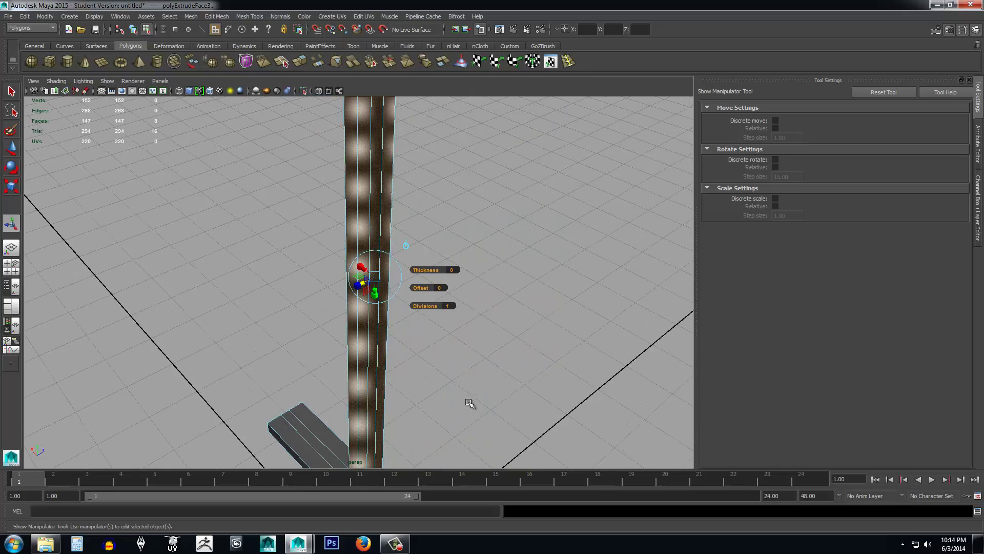
middle_click_drag(470, 405, 469, 214, "alt")
scroll(465, 288, "up", 3)
scroll(463, 305, "up", 1)
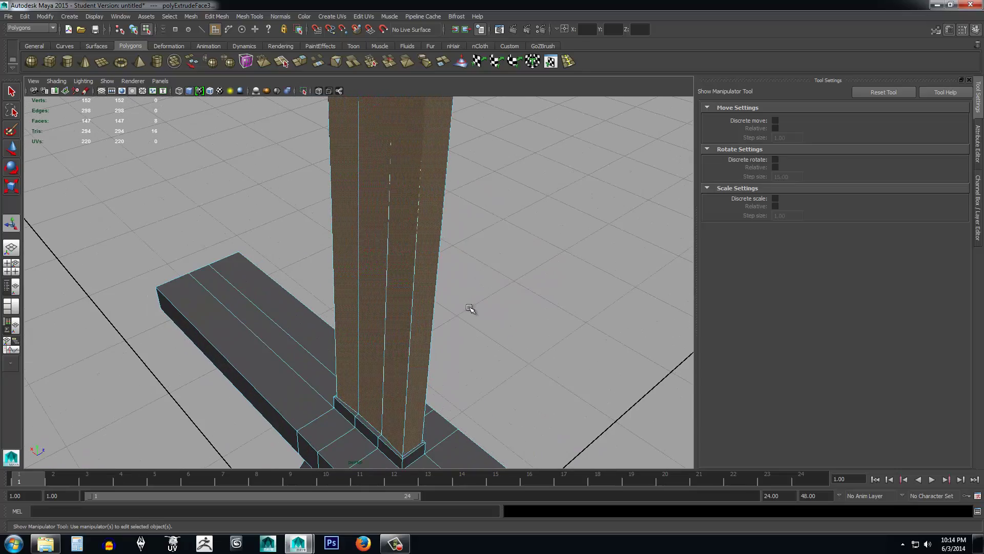
left_click_drag(515, 326, 423, 325, "alt")
middle_click_drag(461, 362, 426, 322, "alt")
left_click_drag(426, 321, 458, 336, "alt")
Scale the extruded blade faces inward across the blade's width to about 0.83 on the X axis.
middle_click_drag(443, 265, 468, 407, "alt")
scroll(471, 322, "up", 5)
scroll(471, 322, "down", 8)
scroll(456, 369, "up", 6)
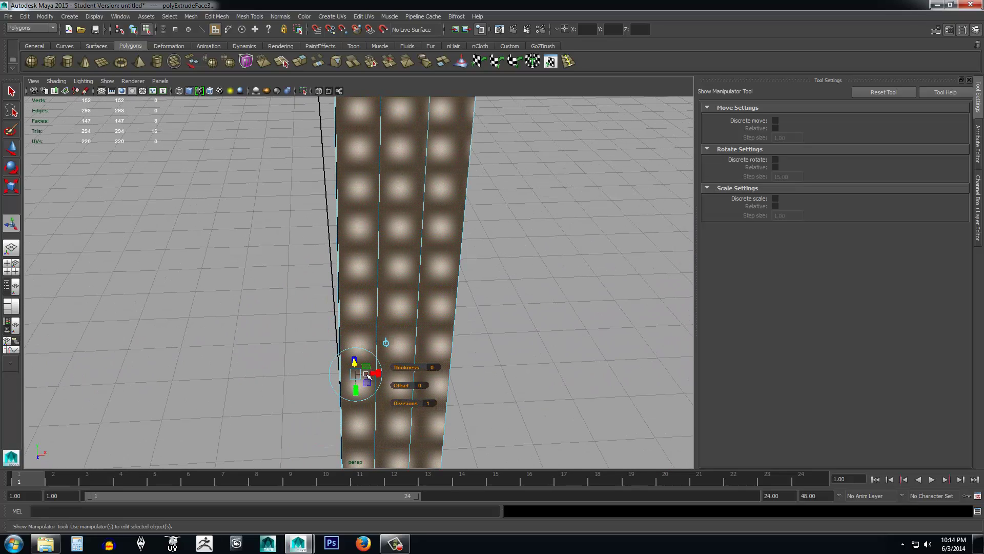
scroll(368, 376, "up", 5)
middle_click_drag(557, 298, 555, 231, "alt")
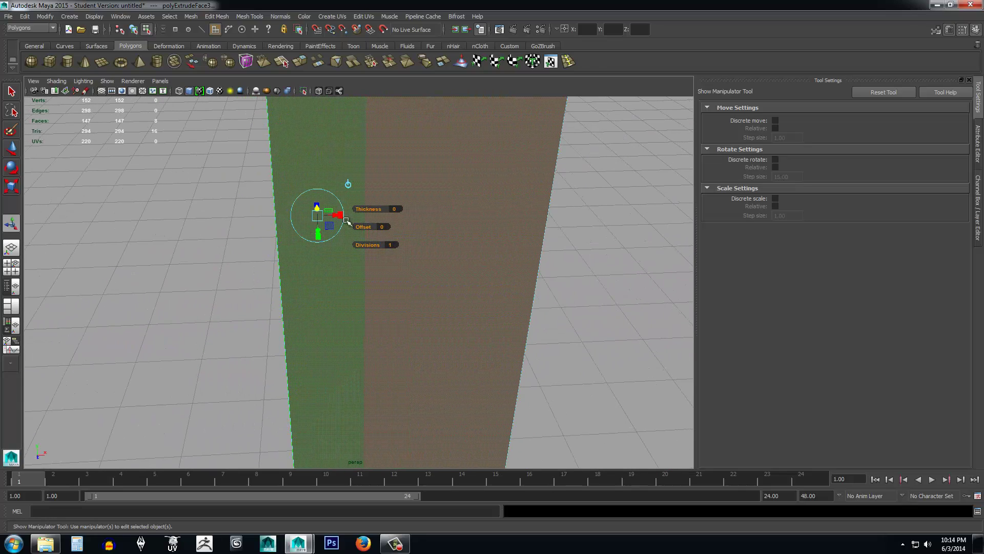
scroll(346, 220, "up", 2)
left_click(322, 183)
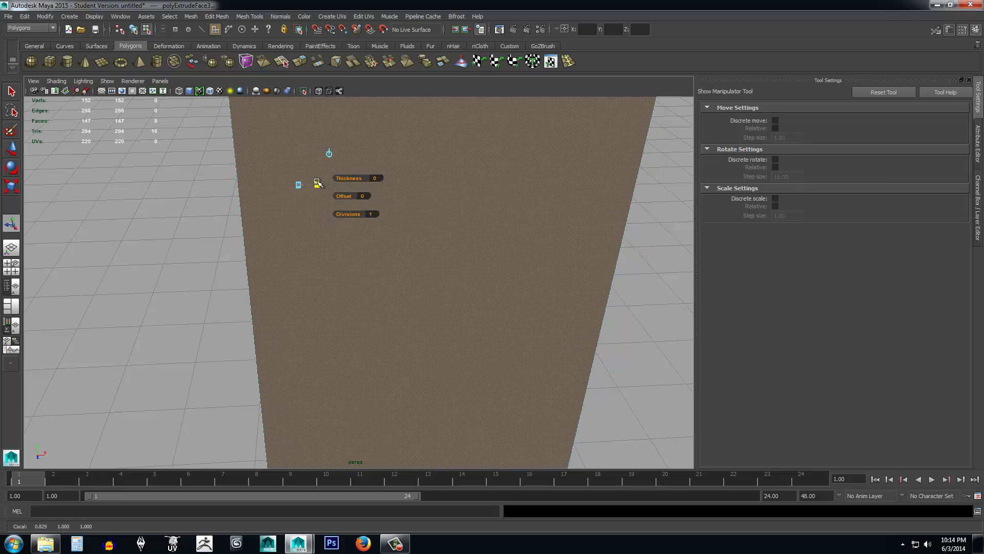
Examine the ledge around the blade's base from the side, the front and above, together with the crossguard and handle.
scroll(310, 220, "down", 8)
left_click_drag(301, 275, 395, 303, "alt")
middle_click_drag(380, 289, 320, 172, "alt")
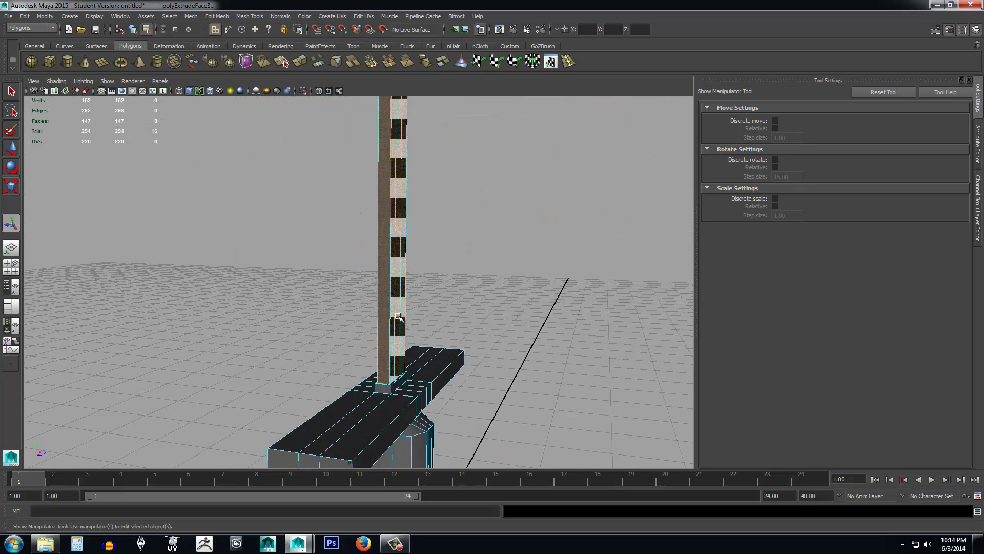
scroll(397, 316, "up", 4)
left_click_drag(405, 320, 483, 391, "alt")
middle_click_drag(483, 391, 451, 231, "alt")
scroll(463, 276, "up", 4)
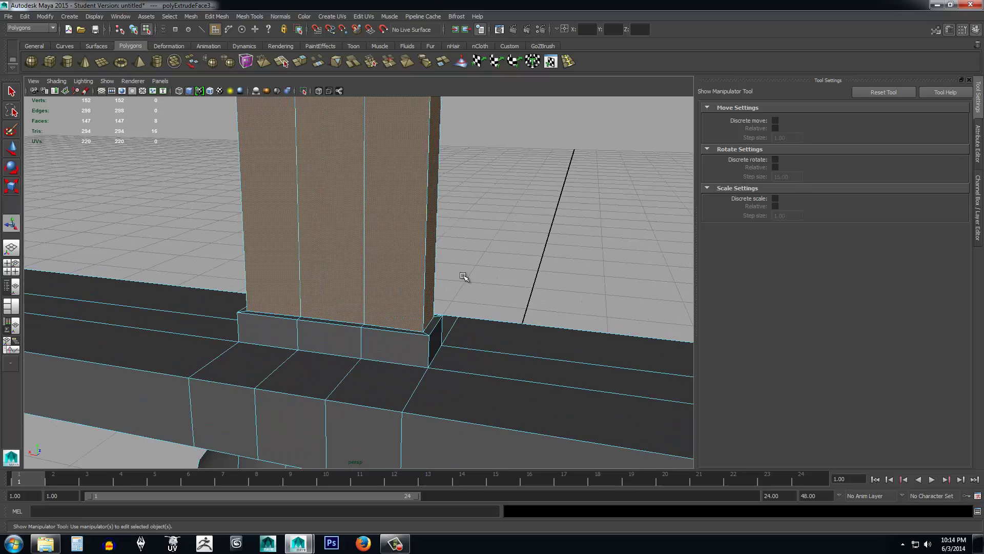
left_click_drag(464, 277, 325, 226, "alt")
right_click_drag(325, 226, 362, 220, "alt")
middle_click_drag(362, 220, 385, 397, "alt")
middle_click_drag(404, 191, 399, 102, "alt")
middle_click_drag(435, 288, 428, 177, "alt")
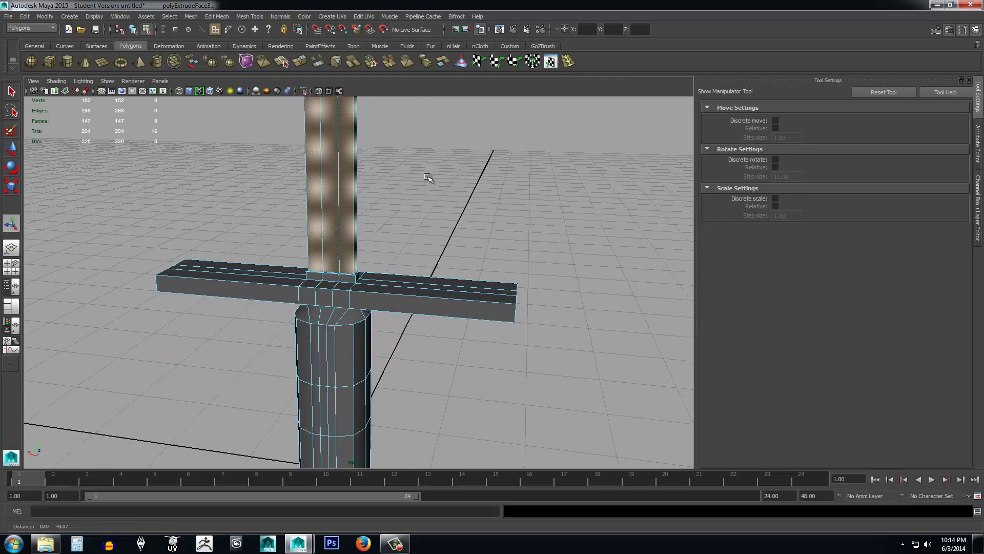
right_click_drag(429, 178, 420, 259, "alt")
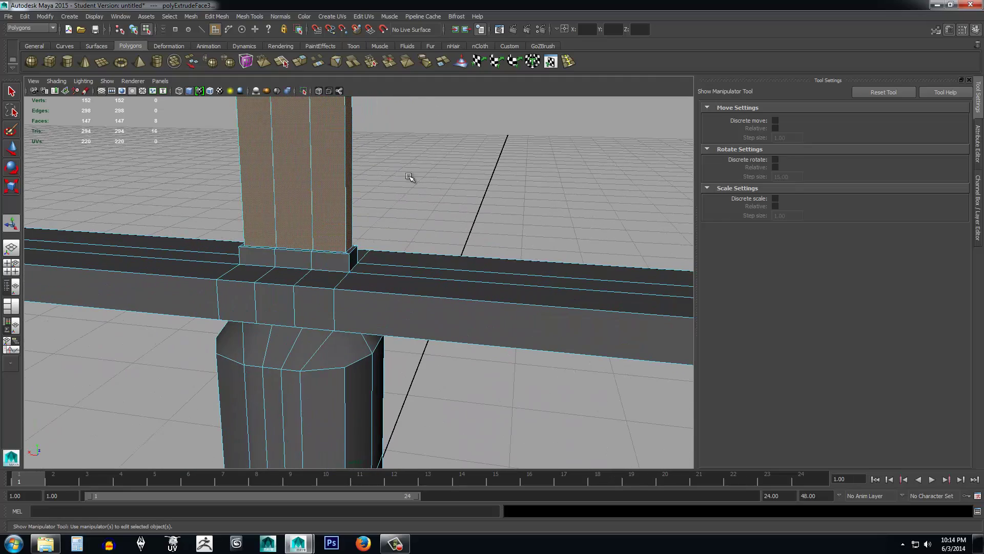
left_click_drag(410, 176, 402, 264, "alt")
Switch the sword to vertex component mode and inspect the vertices around the ledge at the blade's base.
key("F9")
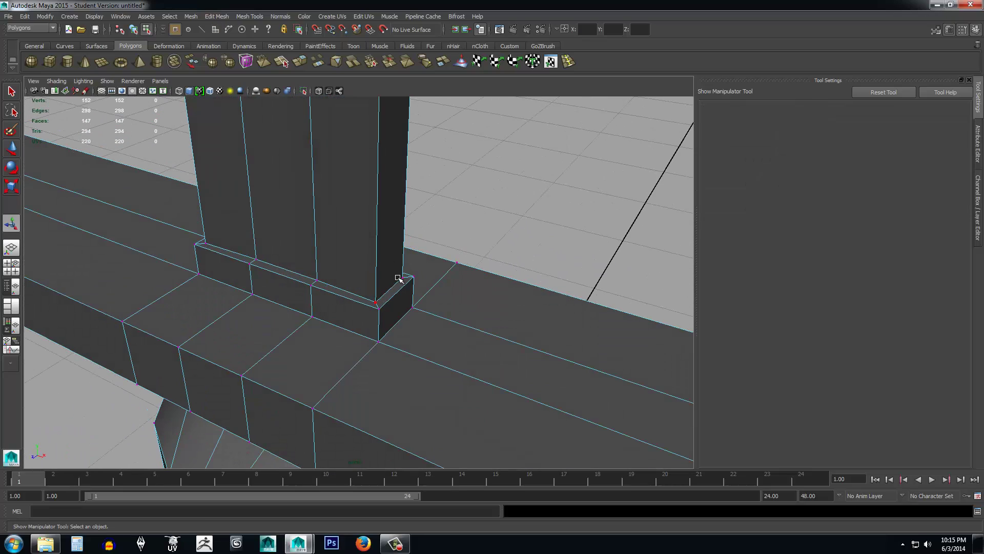
scroll(390, 286, "down", 2)
scroll(393, 285, "up", 7)
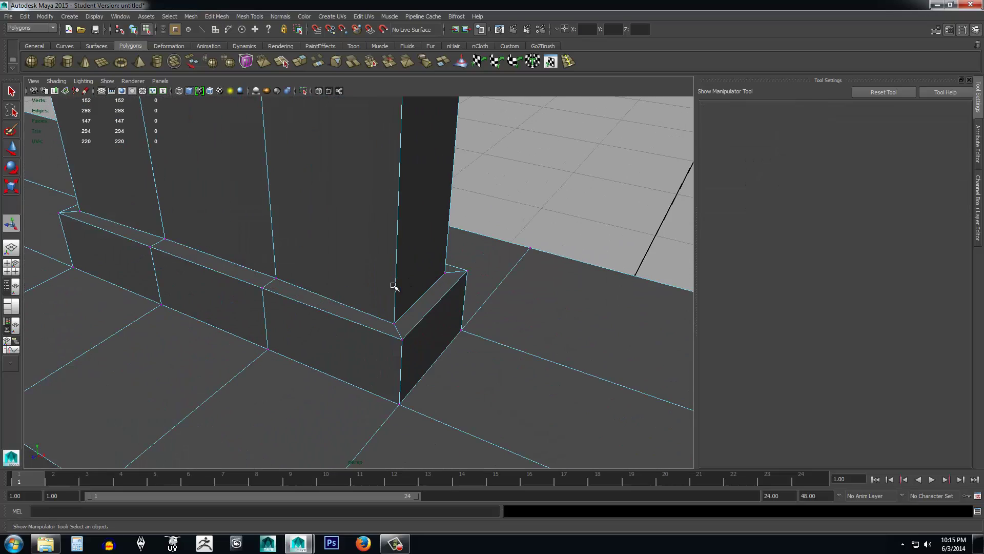
left_click_drag(482, 290, 460, 303, "alt")
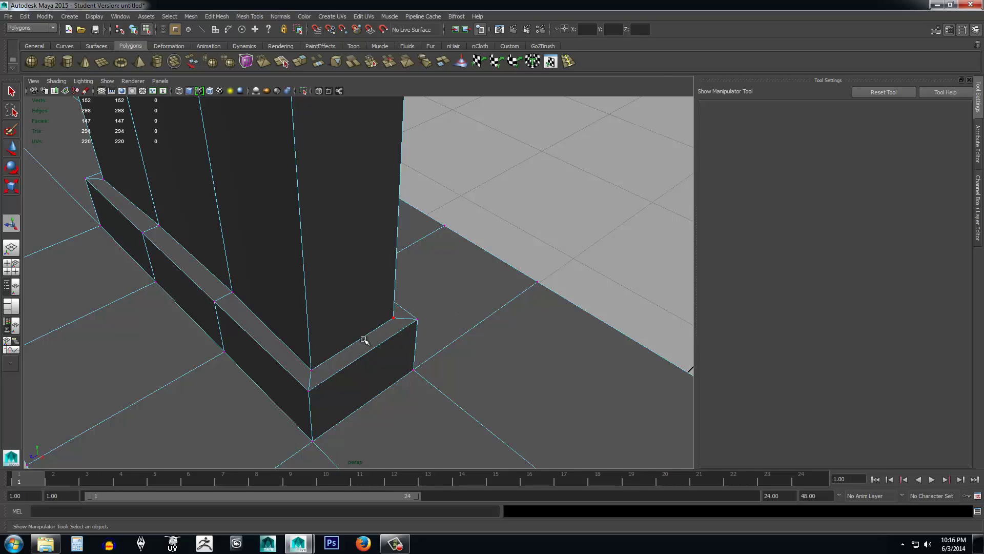
scroll(371, 339, "down", 6)
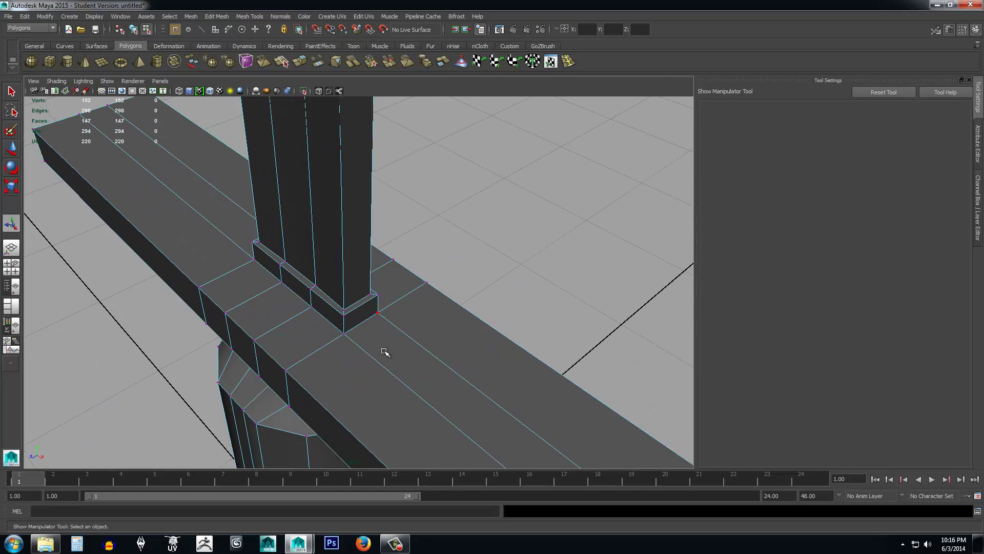
scroll(397, 333, "down", 3)
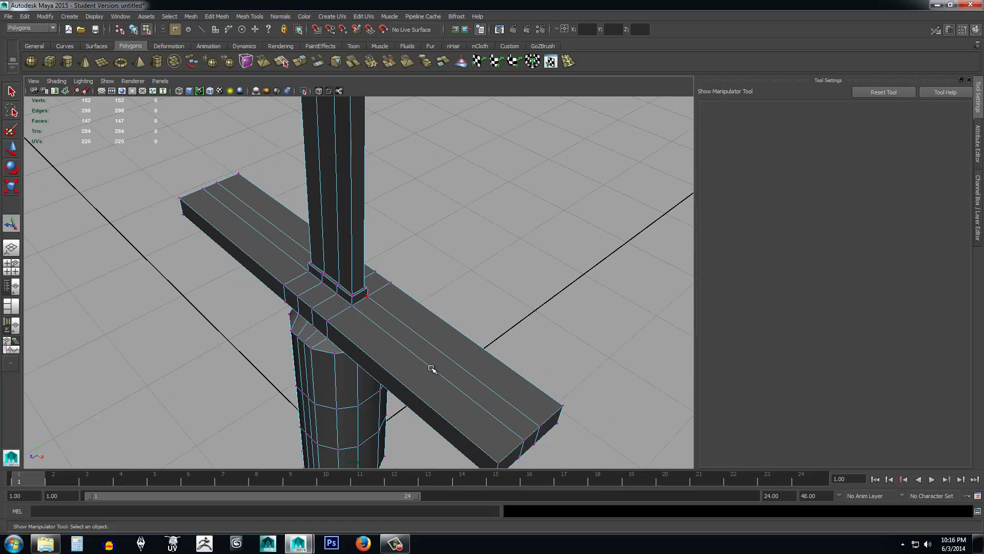
middle_click_drag(432, 369, 373, 340, "alt")
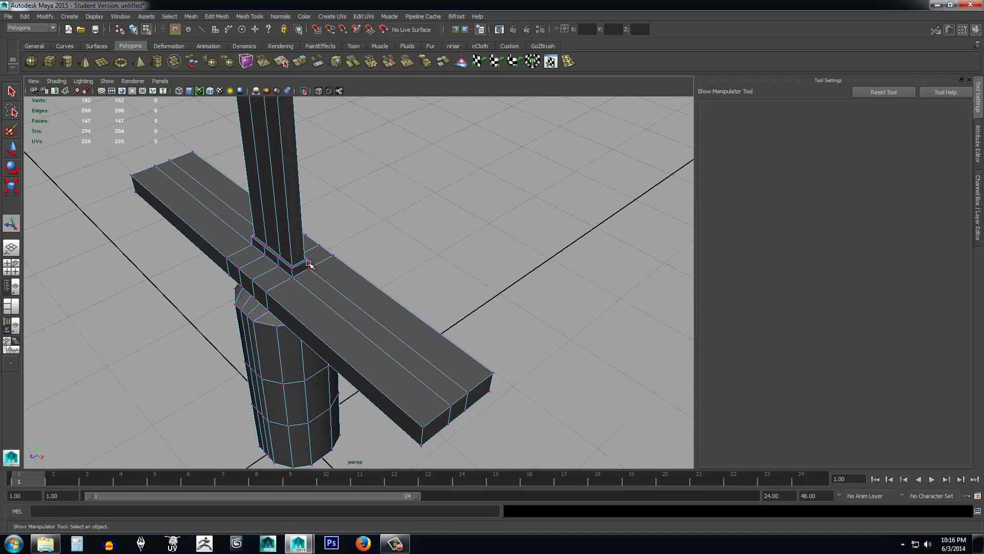
Examine the ledge corners at the blade's base up close and compare them with the whole crossguard.
scroll(312, 274, "up", 4)
middle_click_drag(311, 274, 429, 363, "alt")
scroll(430, 362, "down", 8)
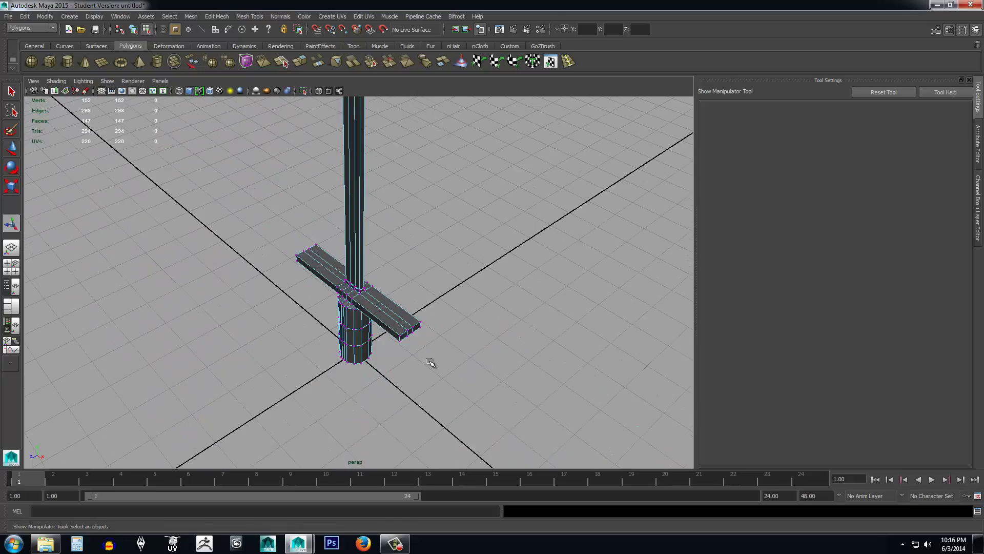
key("bracketright")
key("bracketright")
key("bracketright")
key("bracketright")
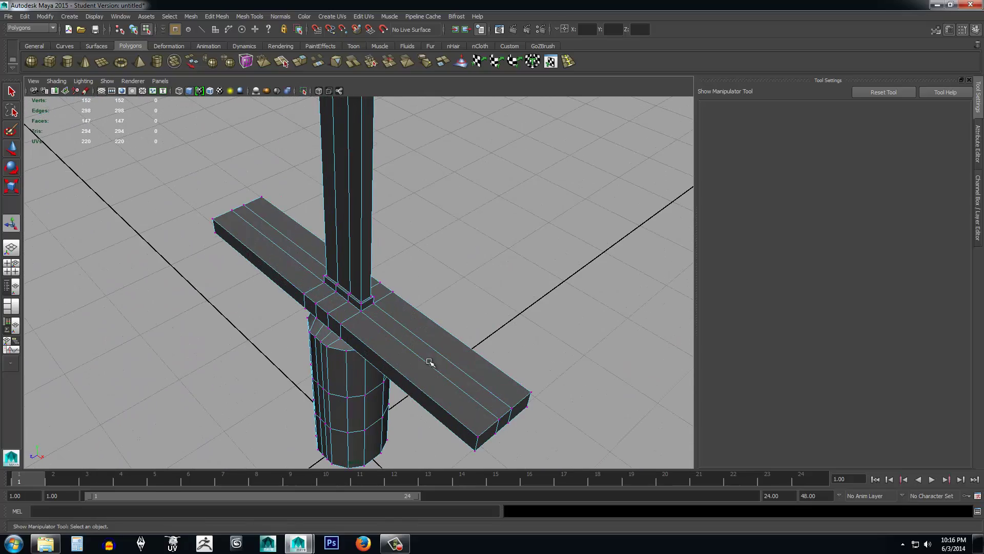
left_click_drag(414, 358, 409, 337, "alt")
scroll(408, 337, "up", 3)
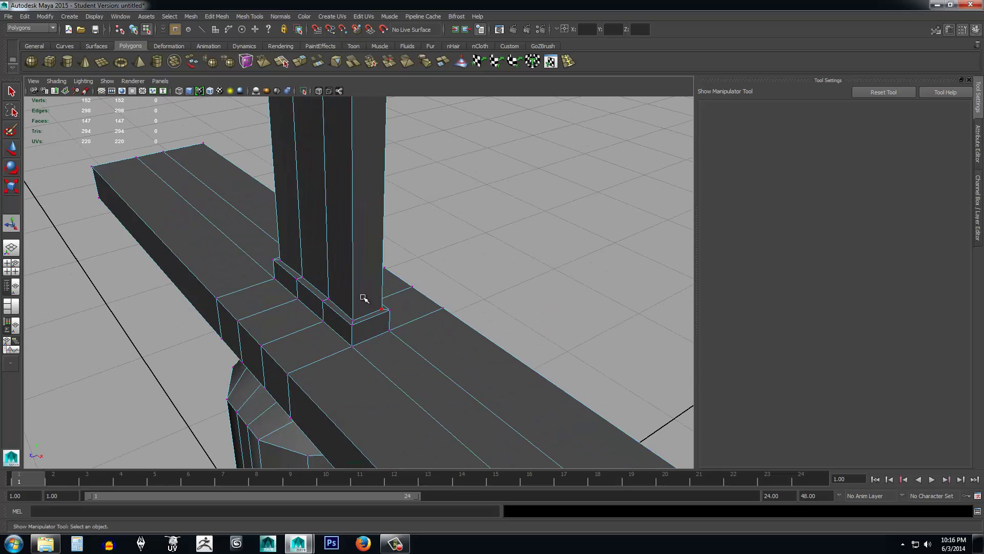
scroll(370, 321, "up", 2)
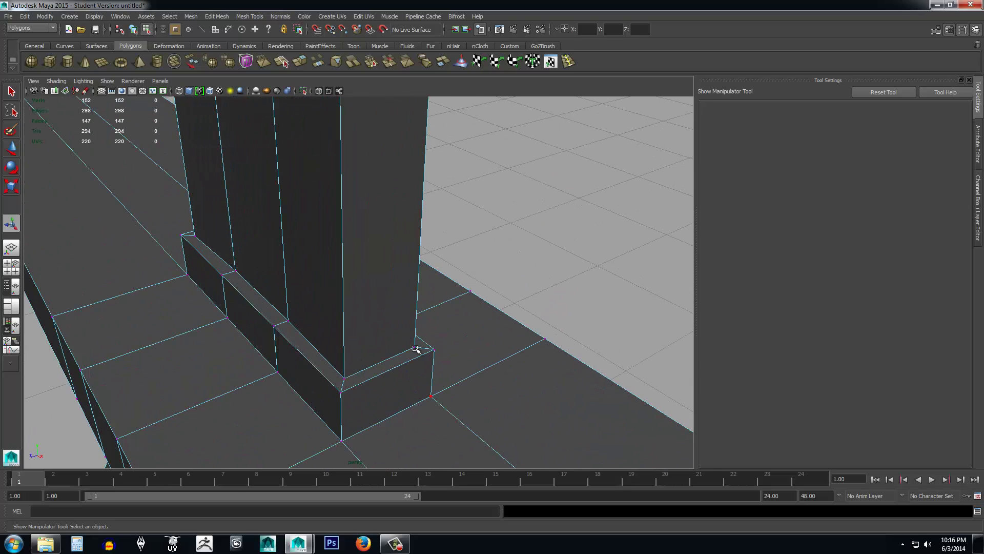
Select the blade's four corner vertices just above the ledge and activate the Scale tool.
left_click(340, 370)
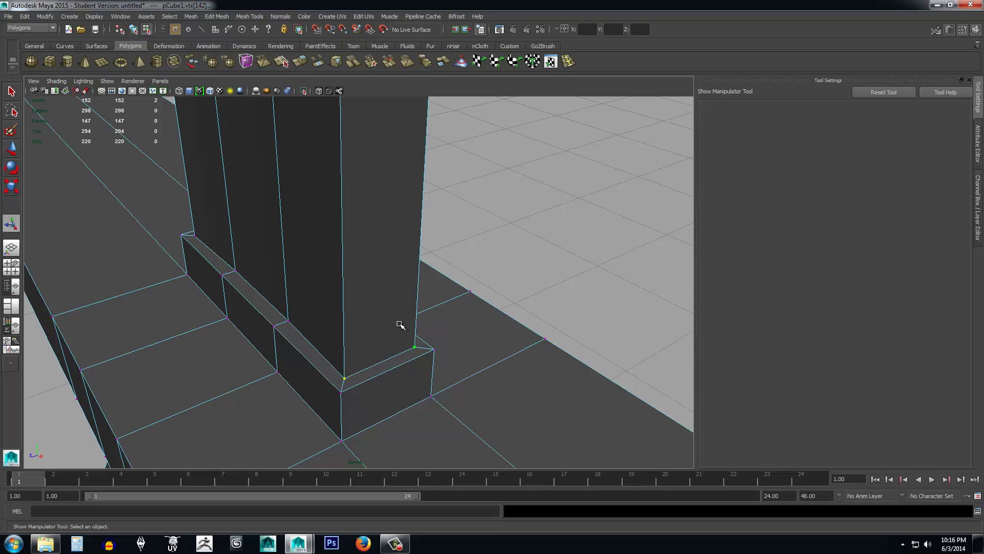
right_click_drag(400, 319, 362, 320)
left_click(350, 375)
key("r")
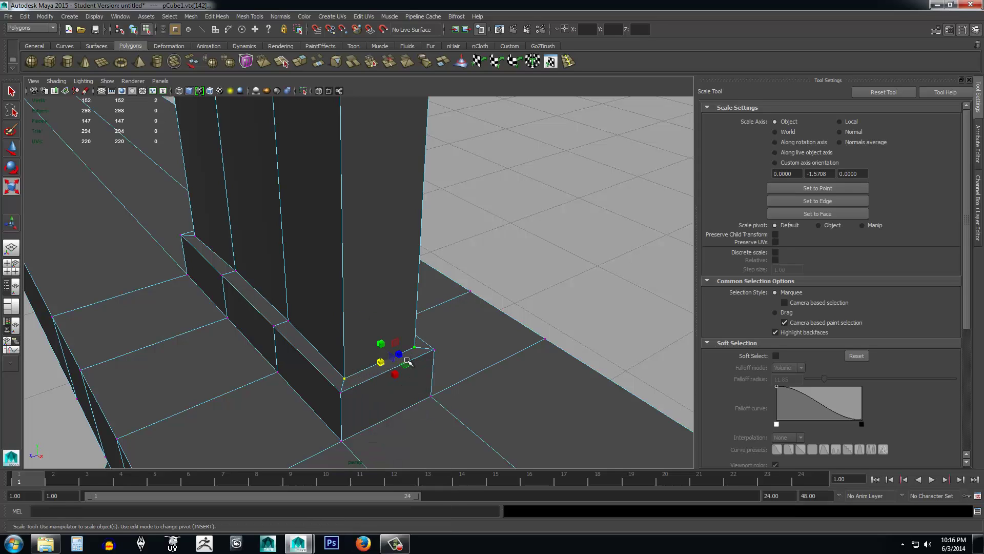
left_click_drag(482, 357, 350, 378, "alt")
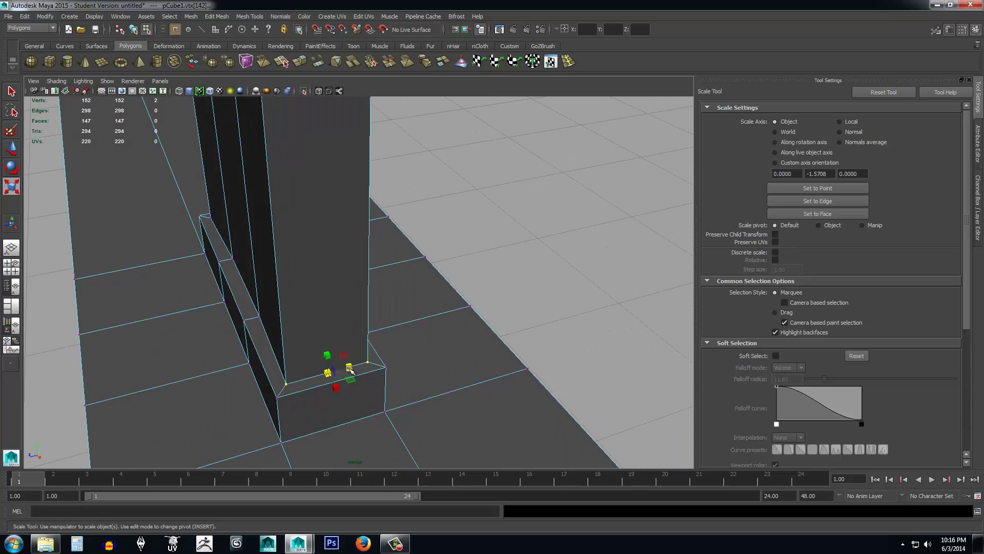
left_click_drag(414, 375, 577, 364, "alt")
left_click_drag(503, 314, 377, 277, "alt")
left_click(436, 334, "shift")
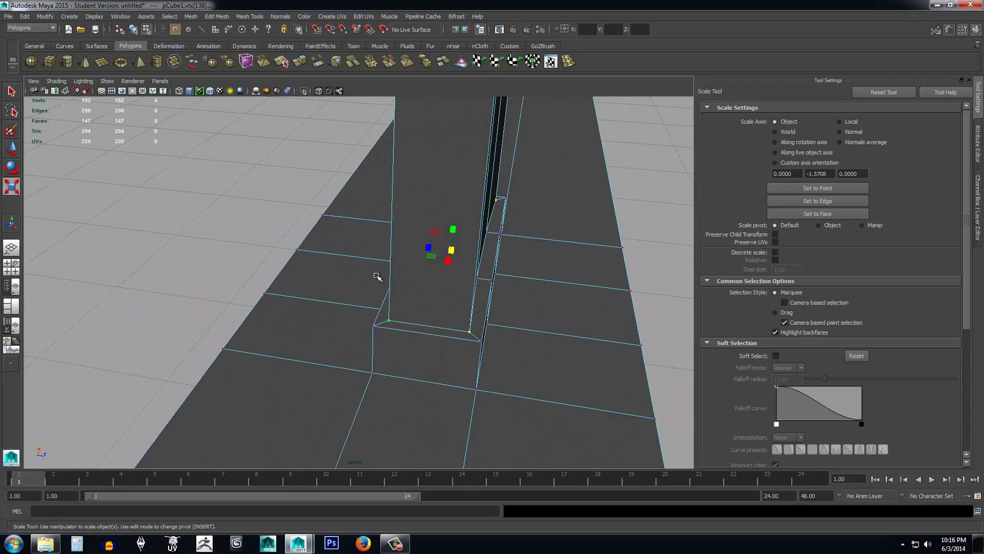
Examine the blade's open top end and the rim around it from above and from the side.
scroll(458, 292, "down", 10)
middle_click_drag(461, 193, 454, 432, "alt")
middle_click_drag(415, 220, 431, 321, "alt")
scroll(431, 322, "up", 8)
scroll(441, 321, "down", 2)
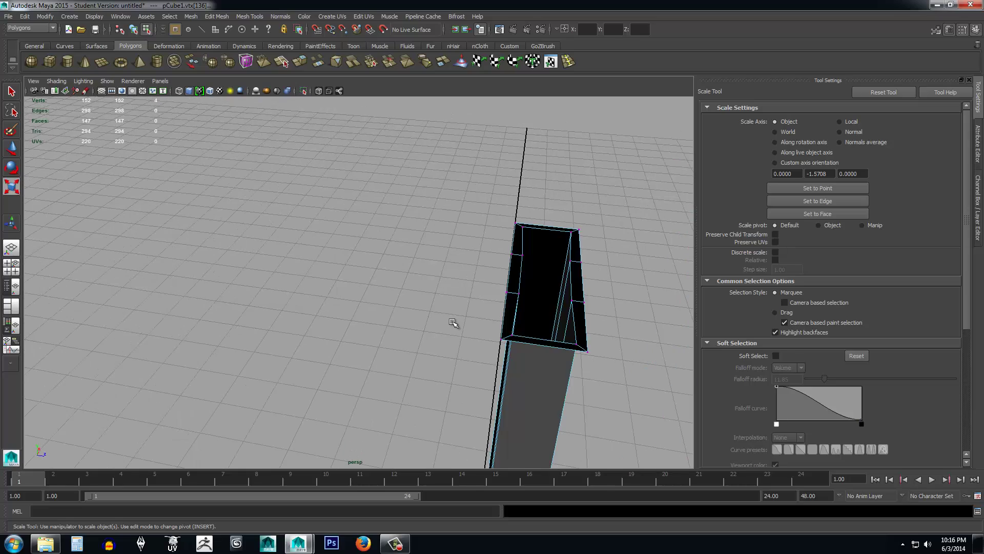
left_click_drag(450, 325, 365, 288, "alt")
middle_click_drag(215, 204, 471, 370, "alt")
left_click_drag(528, 310, 439, 239, "alt")
middle_click_drag(439, 240, 463, 339, "alt")
mouse_move(463, 339)
left_mouse_down("alt")
mouse_move(459, 325)
mouse_move(463, 346)
left_mouse_up("alt")
scroll(461, 348, "down", 4)
middle_click_drag(440, 387, 436, 348, "alt")
scroll(436, 347, "up", 8)
left_click_drag(431, 305, 430, 312, "alt")
scroll(432, 319, "down", 6)
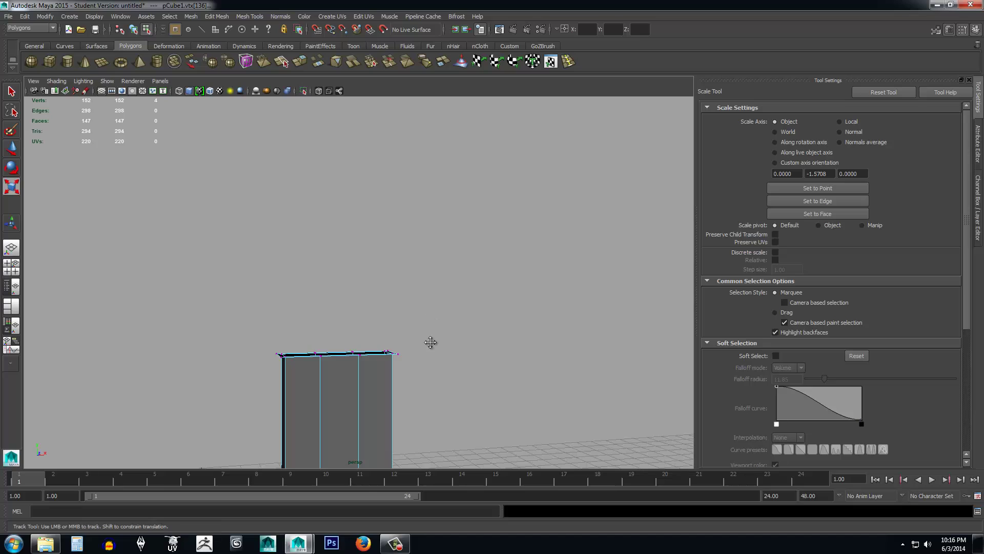
In face mode, select only the narrow rim faces around the blade's open top and delete them.
middle_click_drag(430, 343, 428, 325, "alt")
right_click(336, 352)
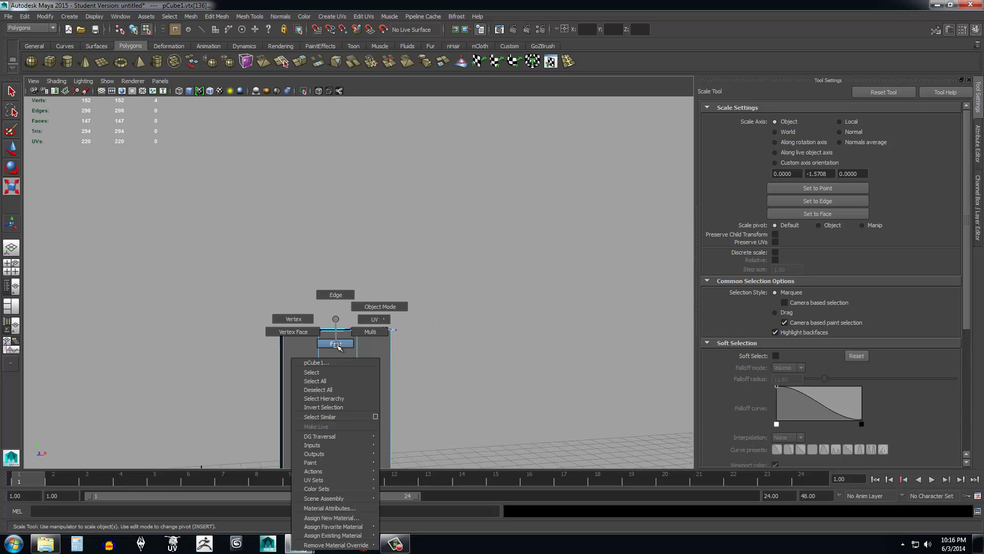
left_click(336, 344)
left_click_drag(224, 298, 463, 350)
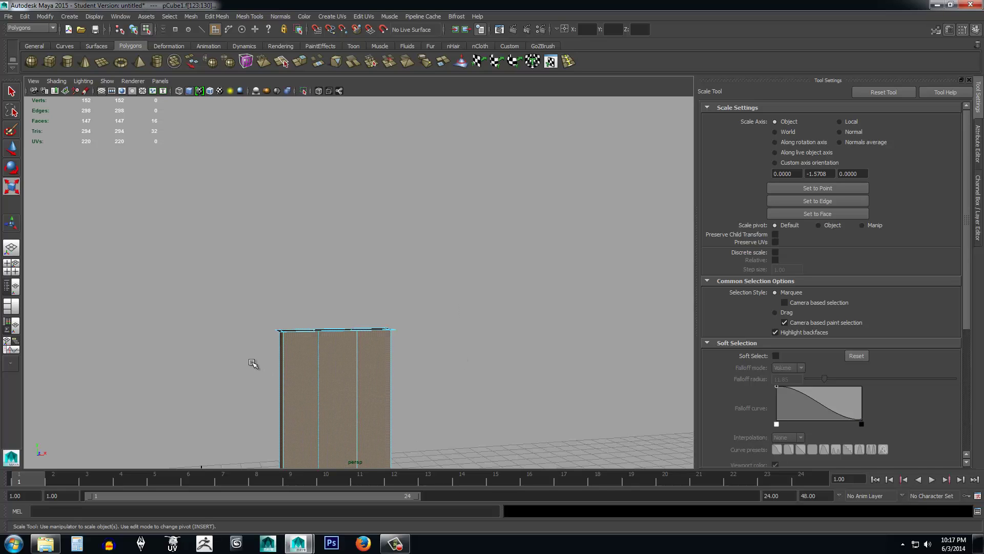
left_click_drag(299, 370, 521, 392)
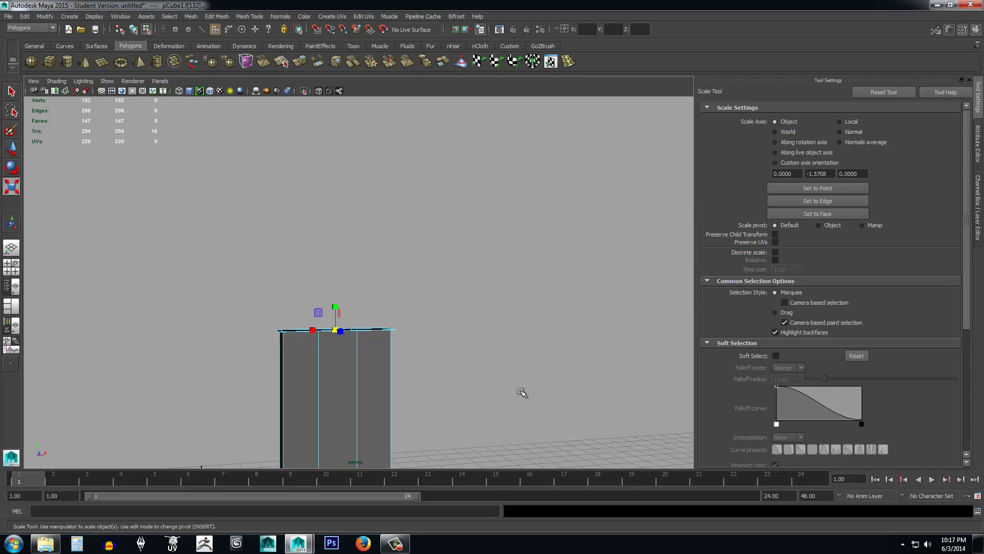
left_click_drag(461, 357, 458, 343, "alt")
middle_click_drag(365, 155, 394, 247, "alt")
left_click_drag(357, 345, 437, 332, "alt")
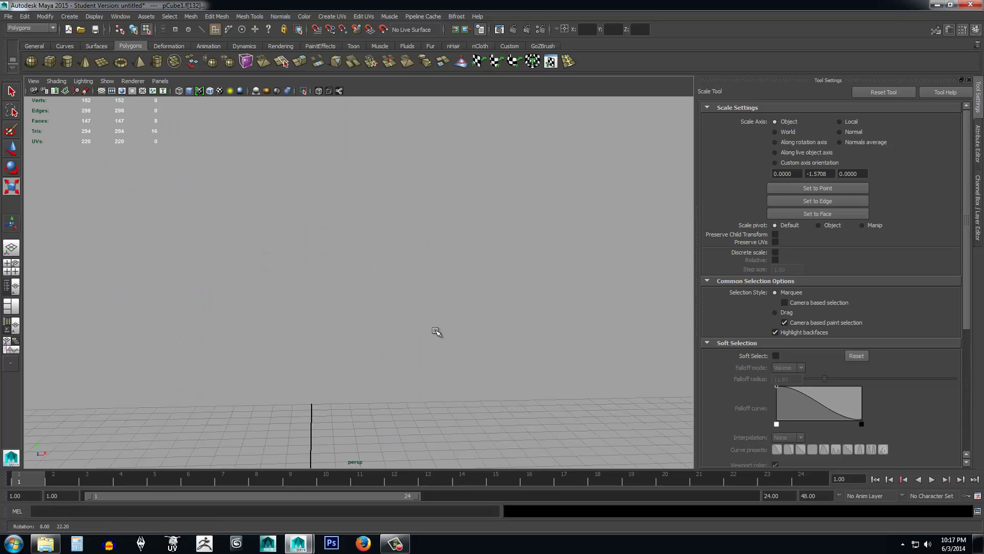
scroll(436, 334, "down", 5)
middle_click_drag(409, 386, 426, 251, "alt")
scroll(418, 275, "up", 5)
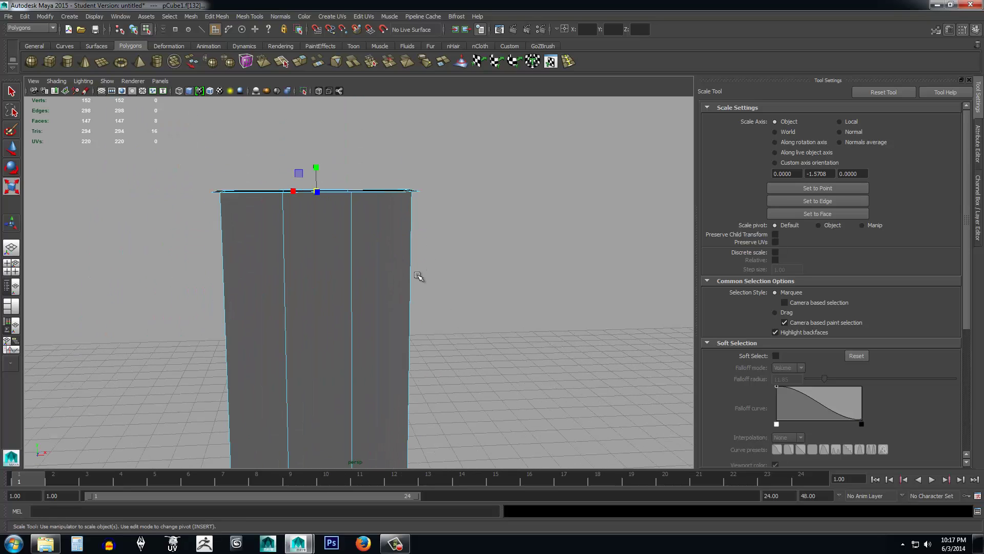
key("Delete")
left_click_drag(468, 266, 475, 273, "alt")
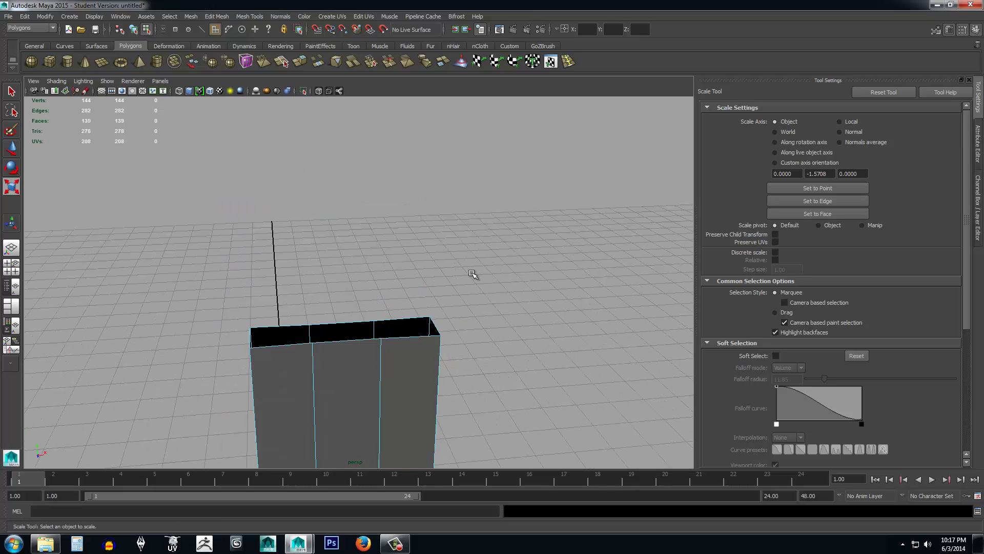
In vertex mode, select the blade's four corner vertices at its base, just inside the ledge.
right_click_drag(475, 272, 357, 246, "alt")
scroll(388, 342, "up", 3)
left_click_drag(397, 348, 412, 351, "alt")
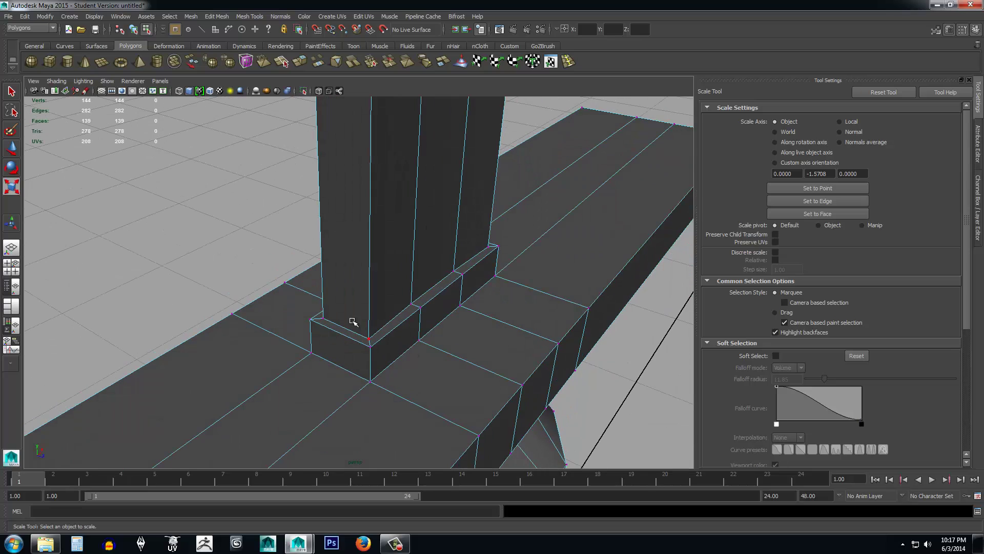
left_click(367, 328)
left_click(329, 317, "shift")
left_click_drag(528, 316, 344, 374, "alt")
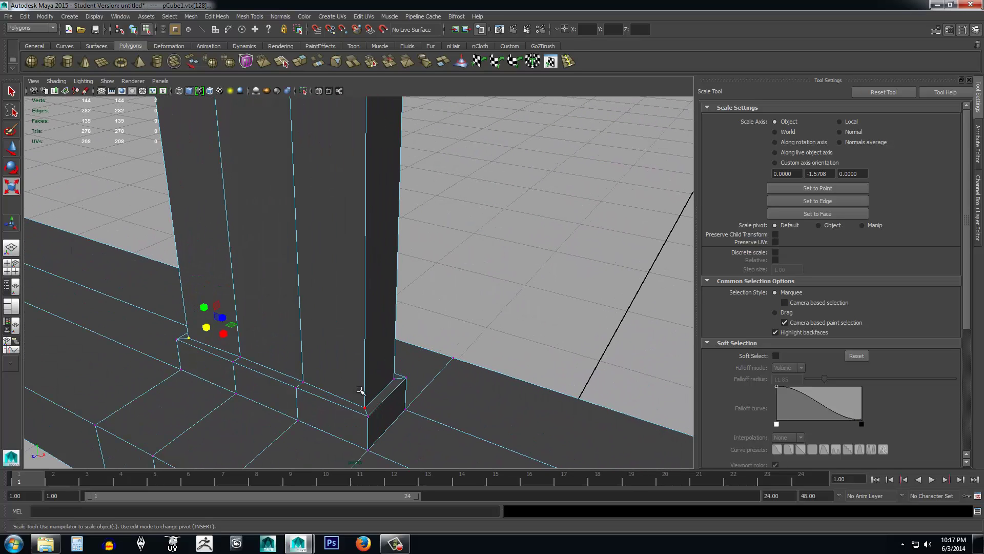
left_click(361, 391, "shift")
Add the four corner vertices at the blade's open top to the selection, keeping the base corners selected.
scroll(410, 349, "down", 8)
middle_click_drag(428, 213, 431, 405, "alt")
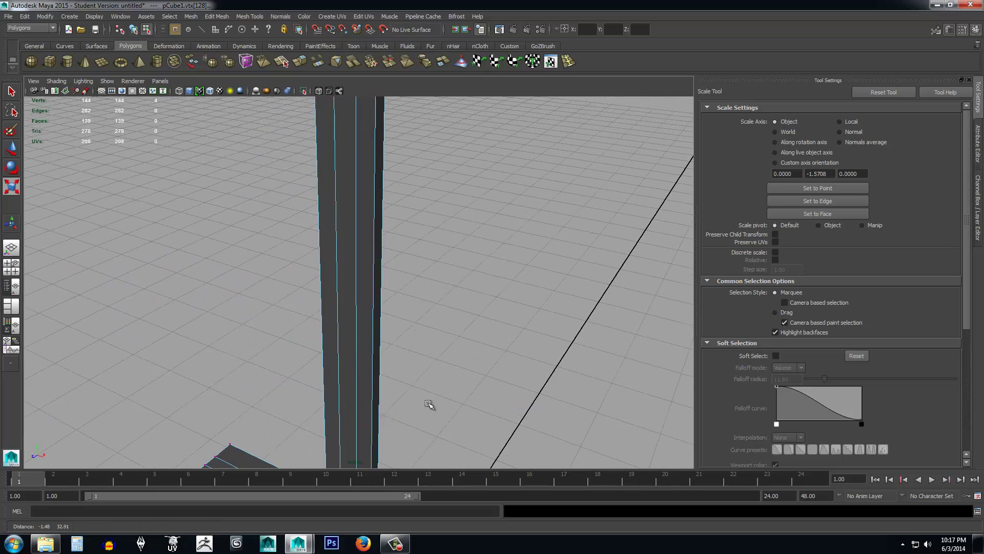
left_click_drag(431, 405, 434, 225, "alt")
middle_click_drag(437, 179, 440, 410, "alt")
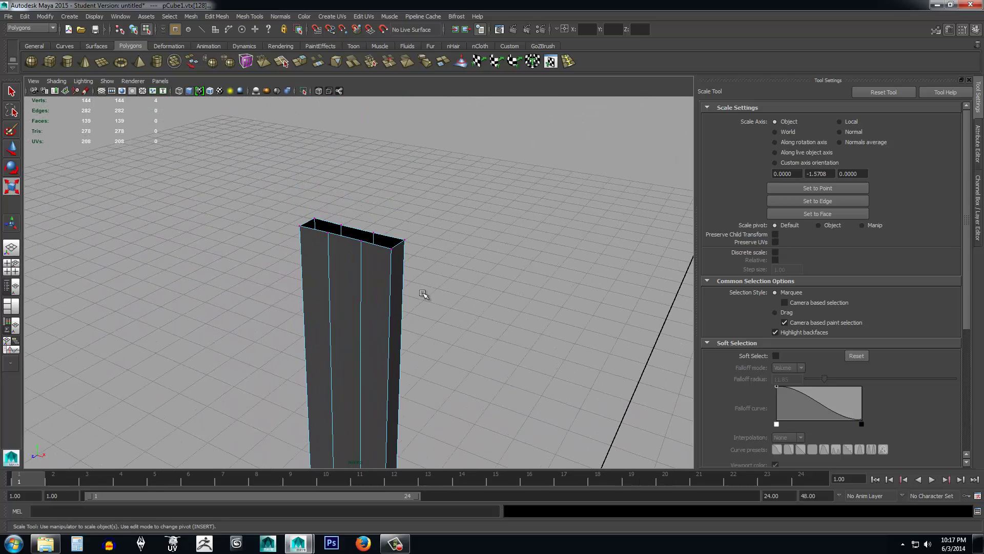
scroll(422, 294, "up", 5)
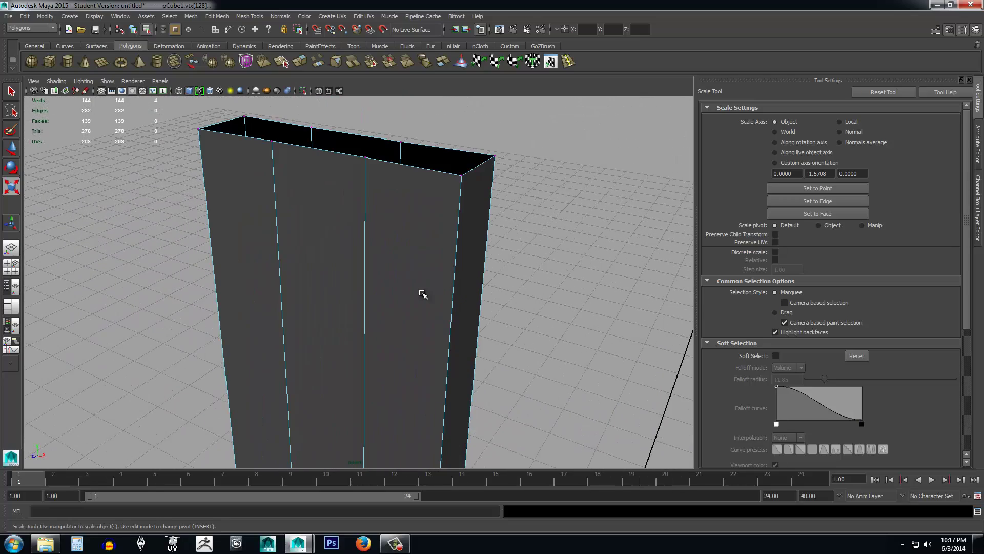
left_click(491, 173, "shift")
left_click_drag(394, 230, 448, 235, "alt")
middle_click_drag(448, 235, 346, 247, "alt")
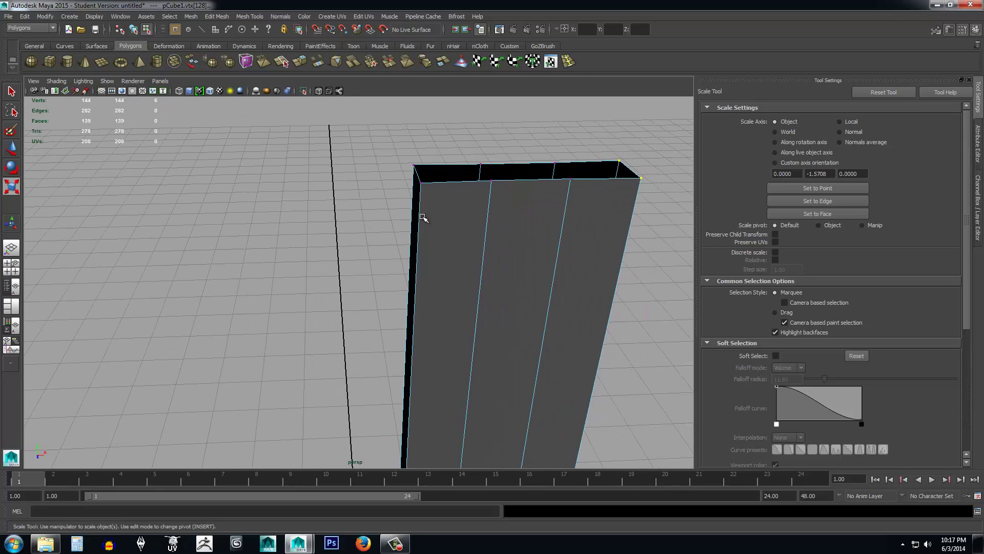
left_click(442, 193, "shift")
left_click_drag(379, 226, 468, 220, "alt")
middle_click_drag(468, 220, 277, 235, "alt")
key("ctrl+z")
middle_click_drag(445, 265, 228, 274, "alt")
left_click_drag(228, 274, 246, 248, "alt")
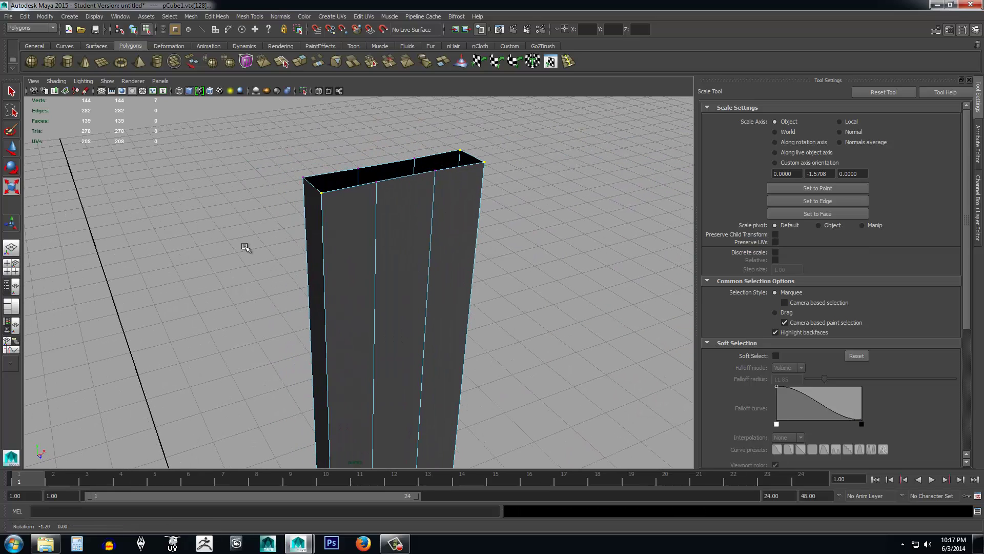
left_click(306, 180, "shift")
Scale the blade's eight corner vertices inward across its thickness to about 0.075 on the Z axis, thinning both cutting edges.
scroll(353, 243, "down", 5)
left_click_drag(456, 306, 427, 312, "alt")
scroll(426, 312, "down", 3)
middle_click_drag(411, 297, 433, 229, "alt")
scroll(451, 314, "down", 3)
left_click_drag(451, 314, 380, 330, "alt")
scroll(380, 331, "up", 6)
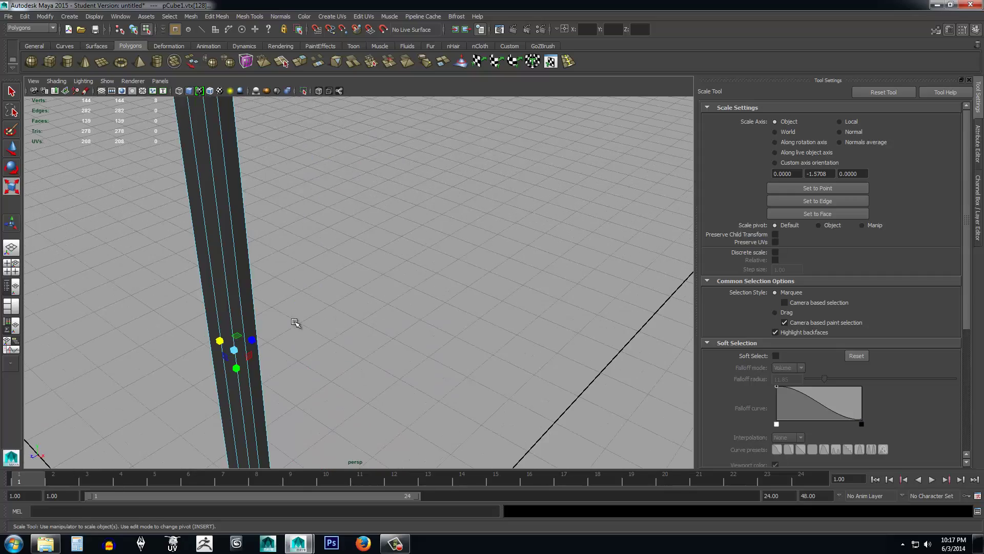
middle_click_drag(297, 278, 380, 304, "alt")
scroll(374, 357, "up", 5)
scroll(368, 358, "down", 3)
scroll(380, 303, "up", 4)
left_click_drag(380, 305, 354, 288, "alt")
left_click_drag(227, 297, 205, 298)
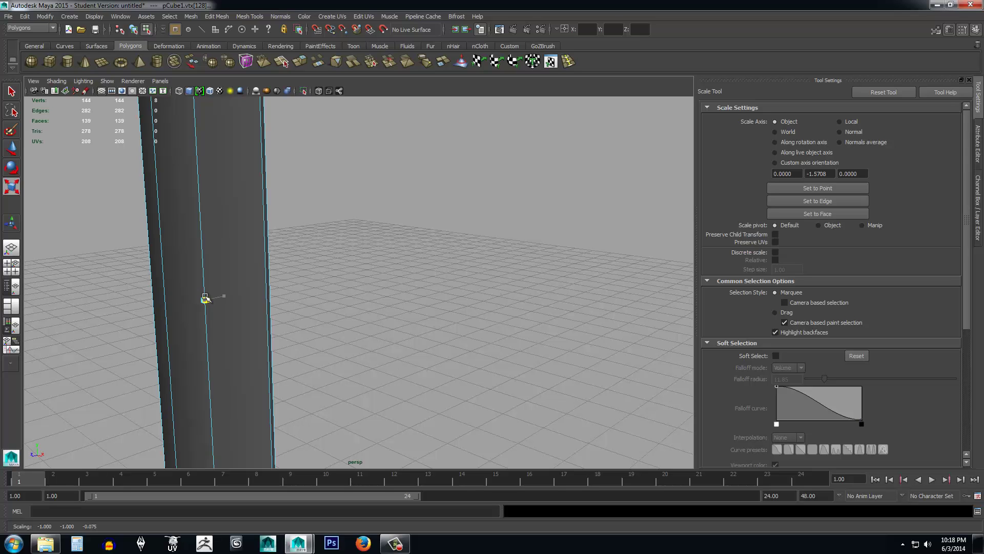
left_click_drag(205, 297, 204, 298)
Narrow the blade's cutting edges further by scaling the same eight vertices to about 0.77 on the Z axis, and check the cross-section from above.
scroll(296, 284, "down", 5)
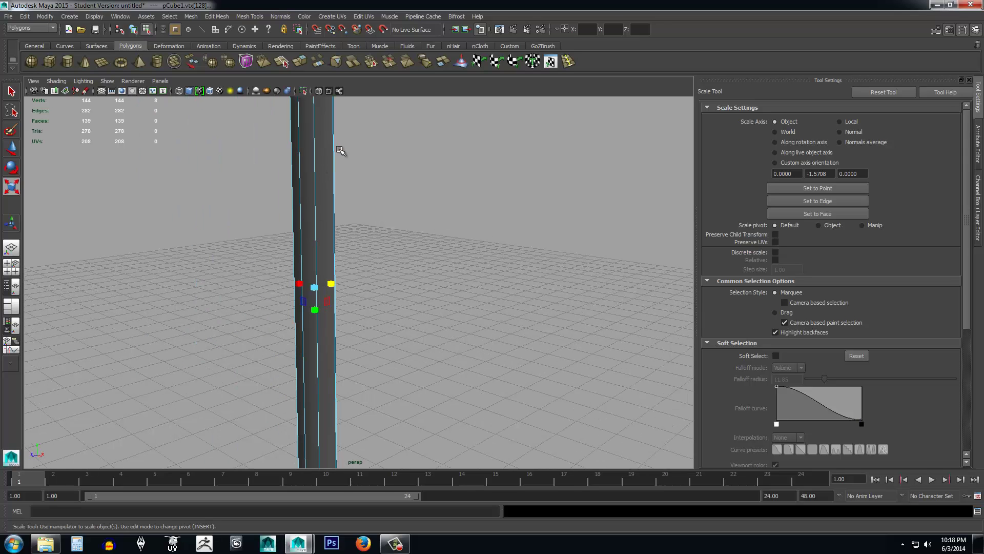
scroll(320, 256, "up", 5)
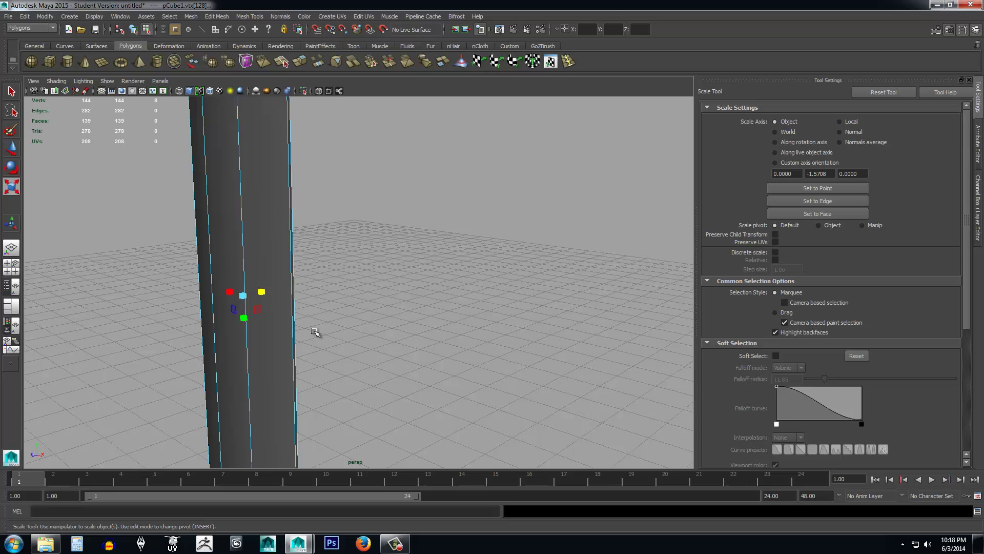
scroll(292, 309, "up", 4)
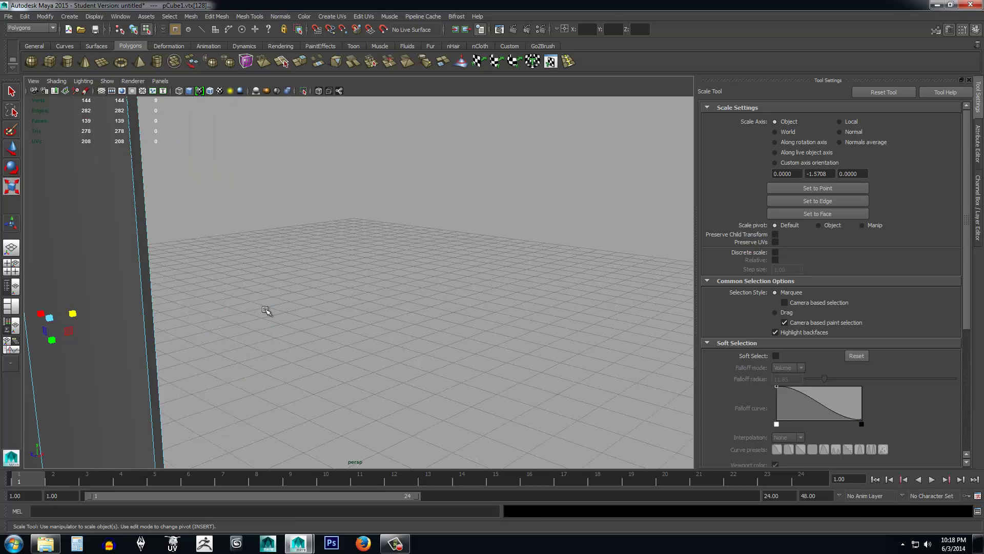
scroll(267, 311, "down", 2)
middle_click_drag(267, 311, 368, 314, "alt")
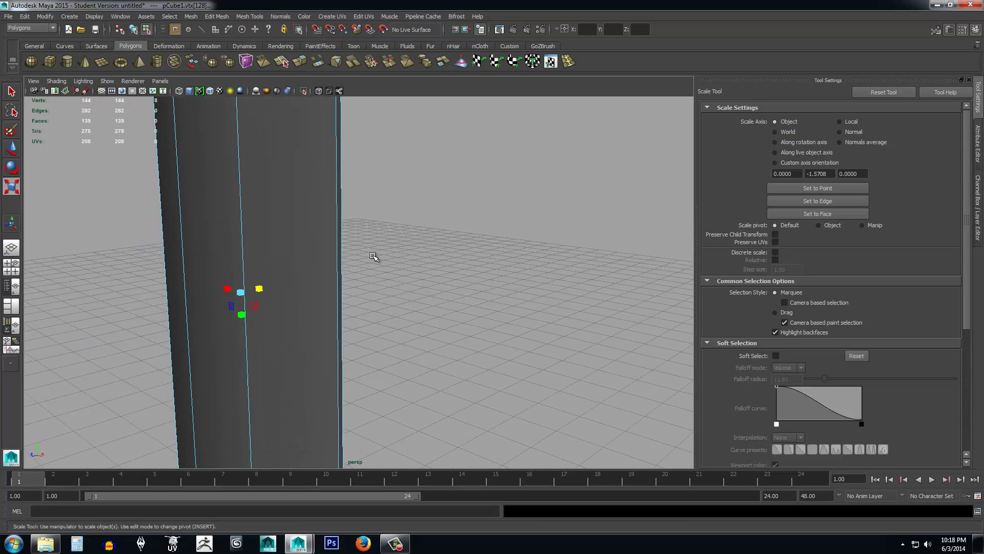
scroll(359, 277, "up", 2)
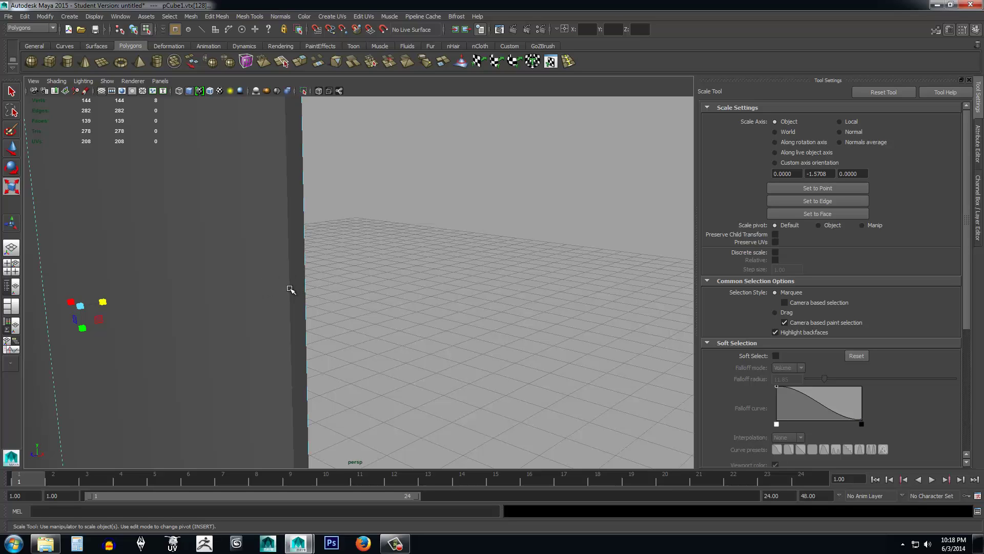
scroll(290, 289, "down", 3)
scroll(311, 295, "up", 1)
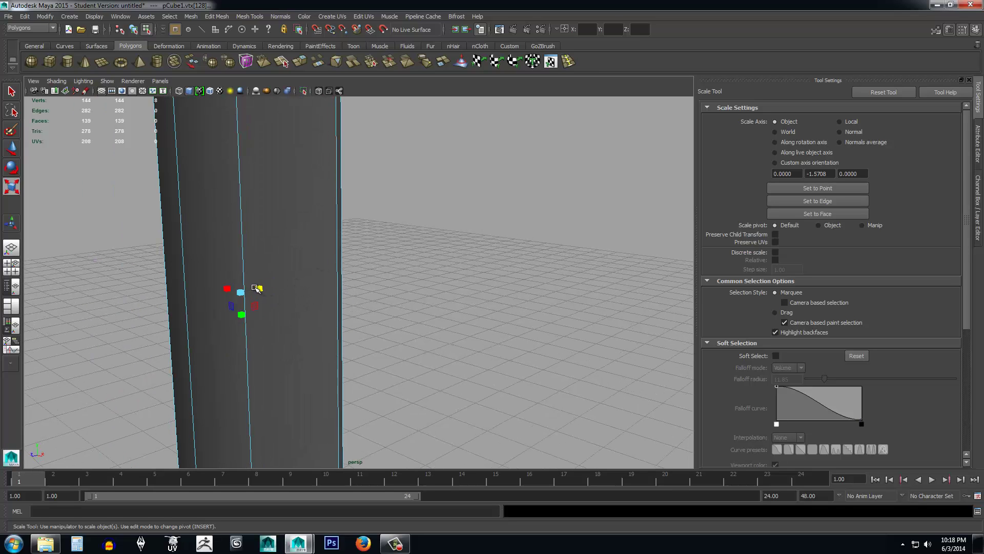
left_click_drag(257, 287, 258, 287)
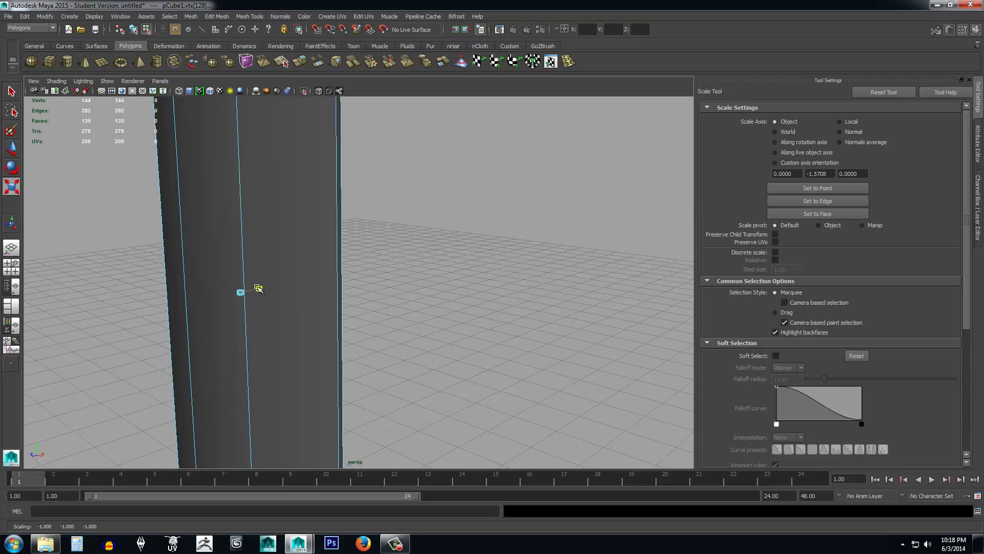
middle_click_drag(259, 288, 257, 291)
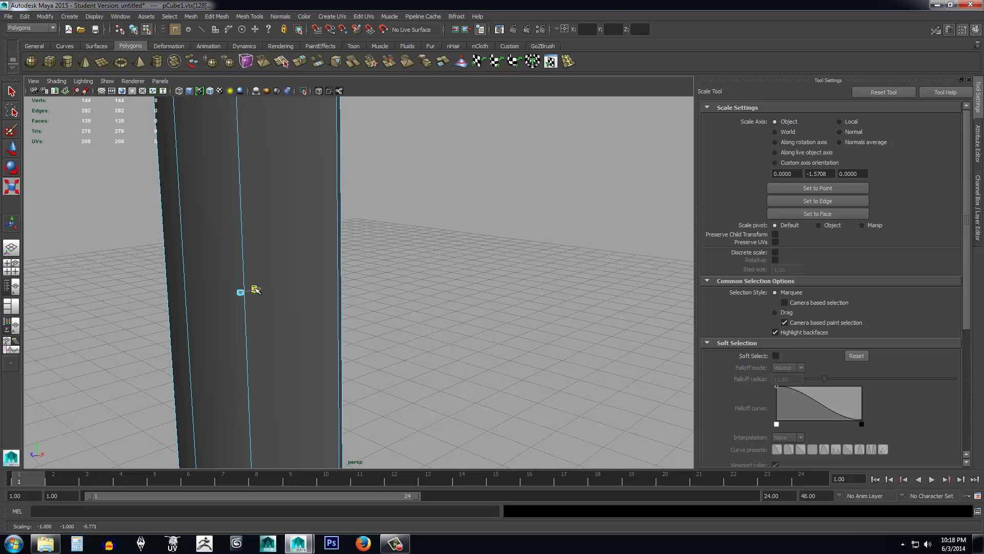
scroll(354, 256, "down", 5)
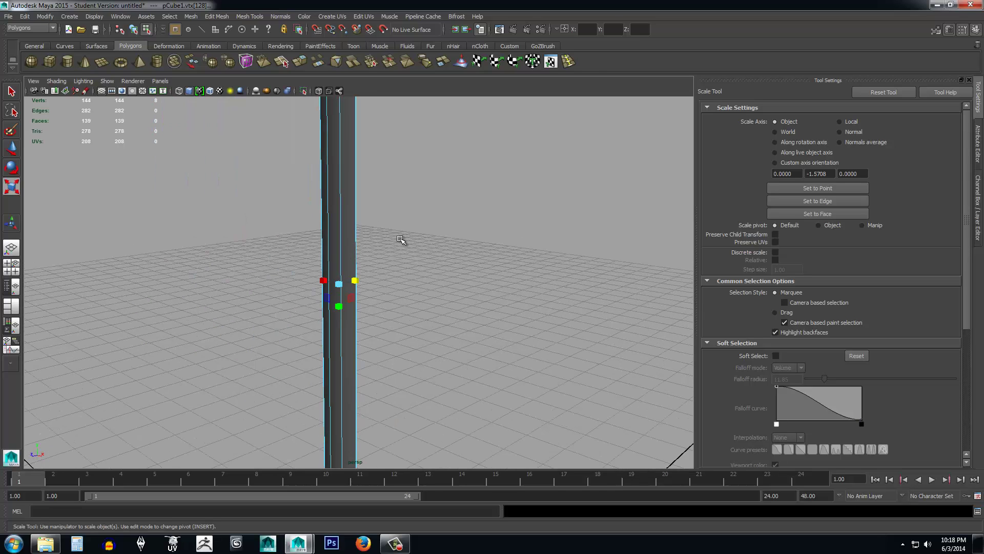
left_click_drag(432, 304, 422, 363, "alt")
scroll(421, 336, "up", 5)
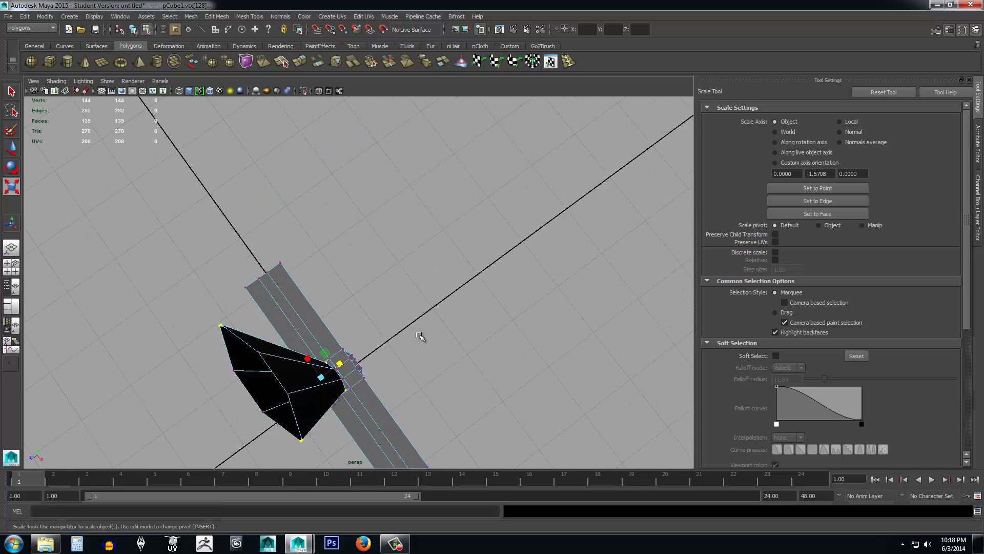
Inspect the thinned blade along its length, from the crossguard up to its open top.
middle_click_drag(431, 300, 436, 240, "alt")
middle_click_drag(418, 308, 420, 281, "alt")
right_click_drag(421, 283, 453, 316, "alt")
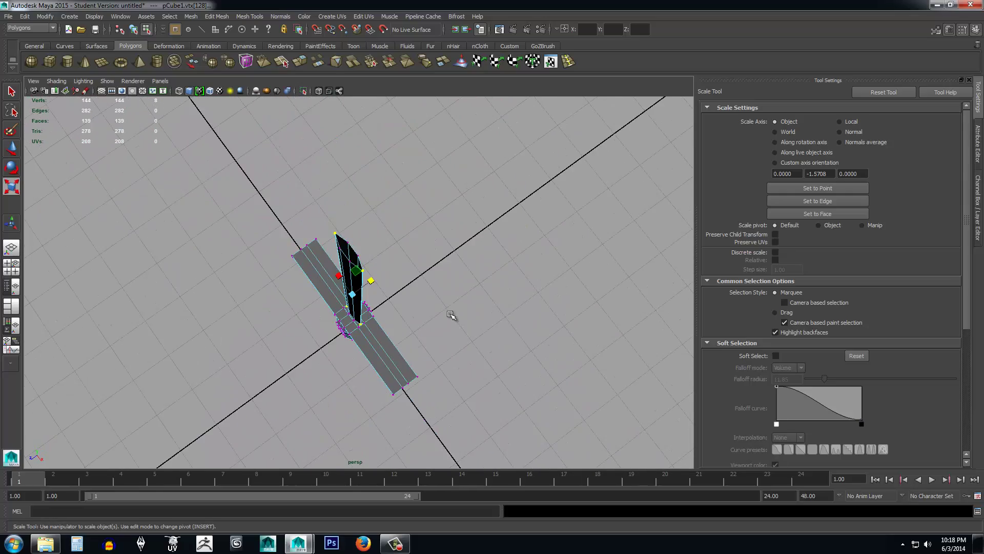
left_click_drag(466, 319, 499, 273, "alt")
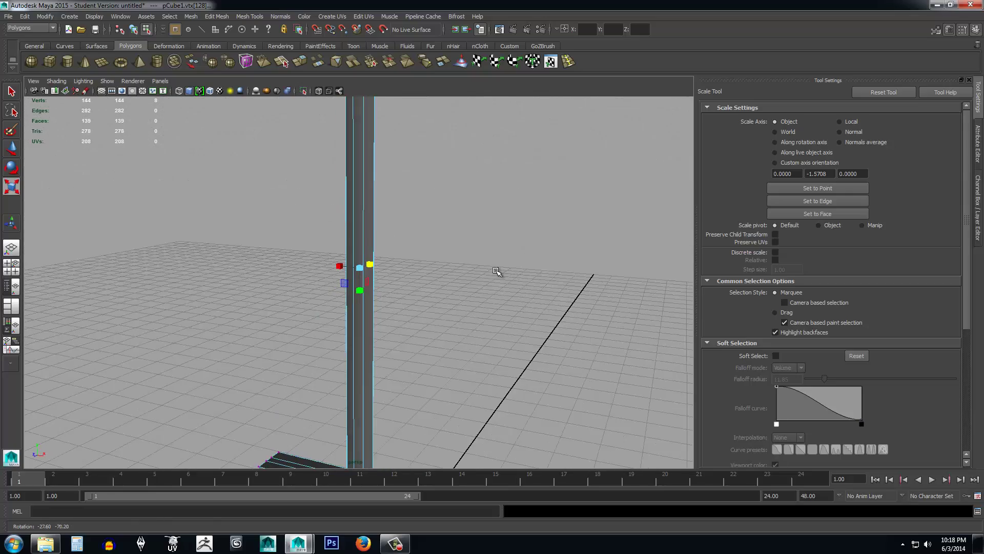
middle_click_drag(499, 273, 449, 272, "alt")
right_click_drag(449, 271, 451, 216, "alt")
scroll(428, 297, "up", 3)
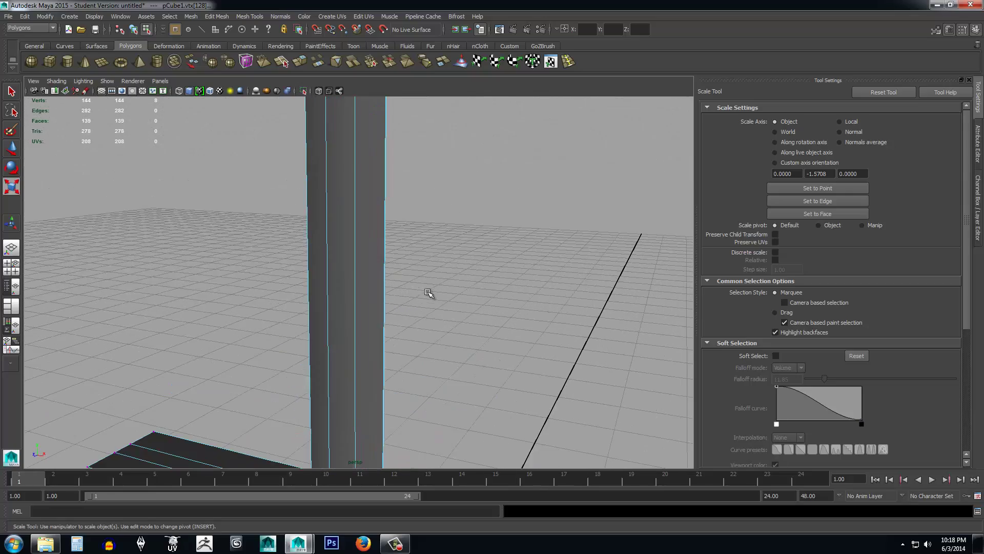
scroll(428, 290, "up", 3)
scroll(428, 290, "down", 4)
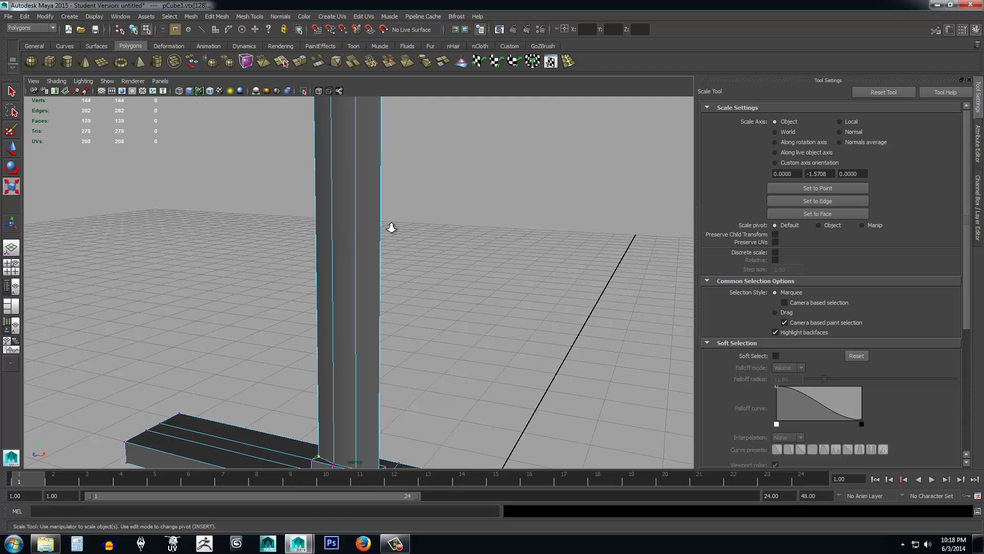
scroll(391, 228, "down", 4)
middle_click_drag(419, 149, 437, 382, "alt")
scroll(434, 254, "up", 4)
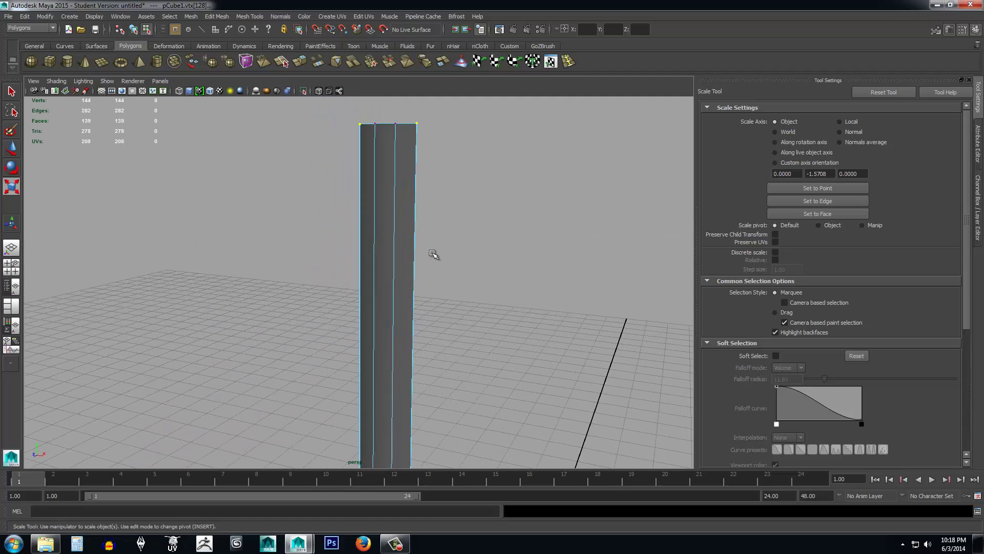
scroll(446, 246, "down", 2)
scroll(459, 249, "up", 5)
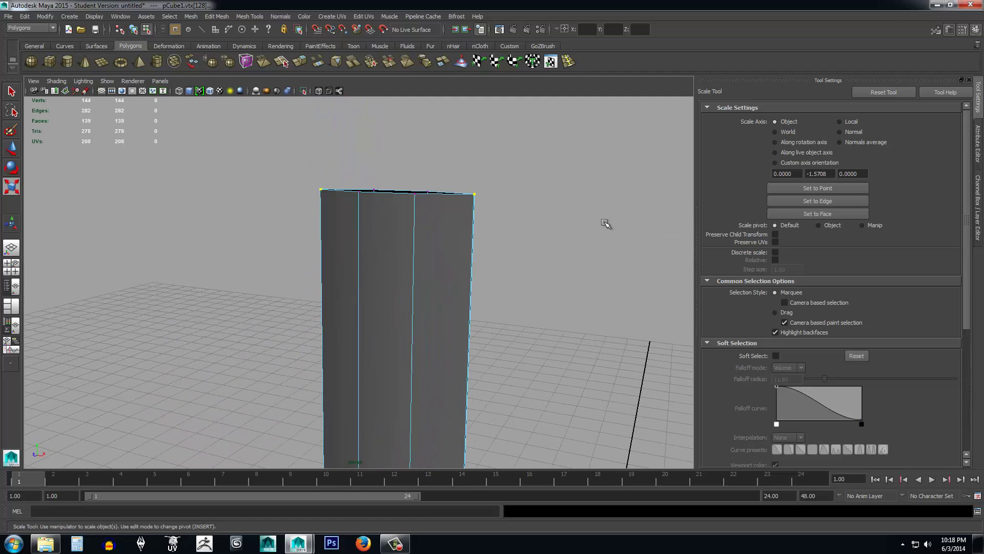
In edge mode, bridge the two opposite middle edges of the blade's open top with a face.
left_click_drag(432, 217, 492, 237, "alt")
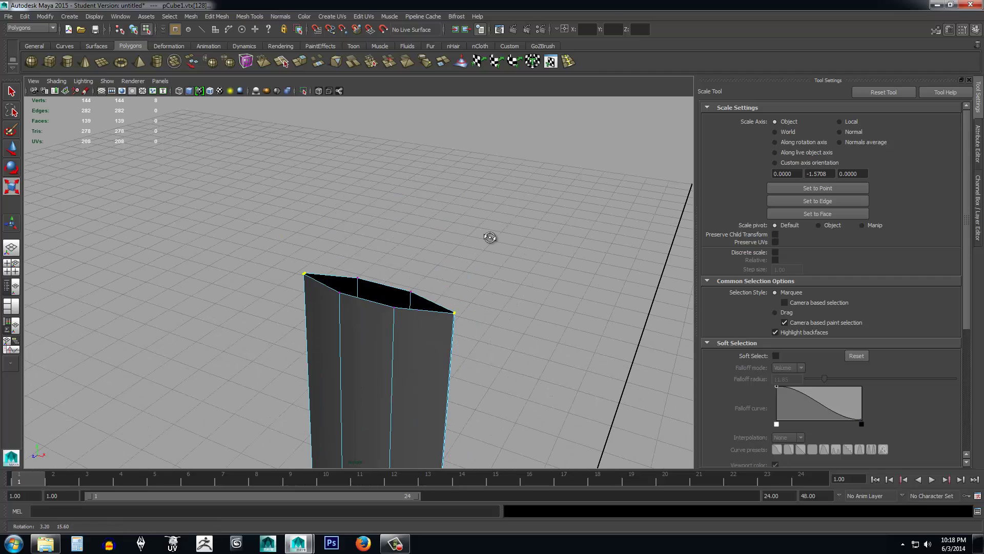
right_click(362, 318)
right_click_drag(362, 317, 361, 296)
left_click(363, 302)
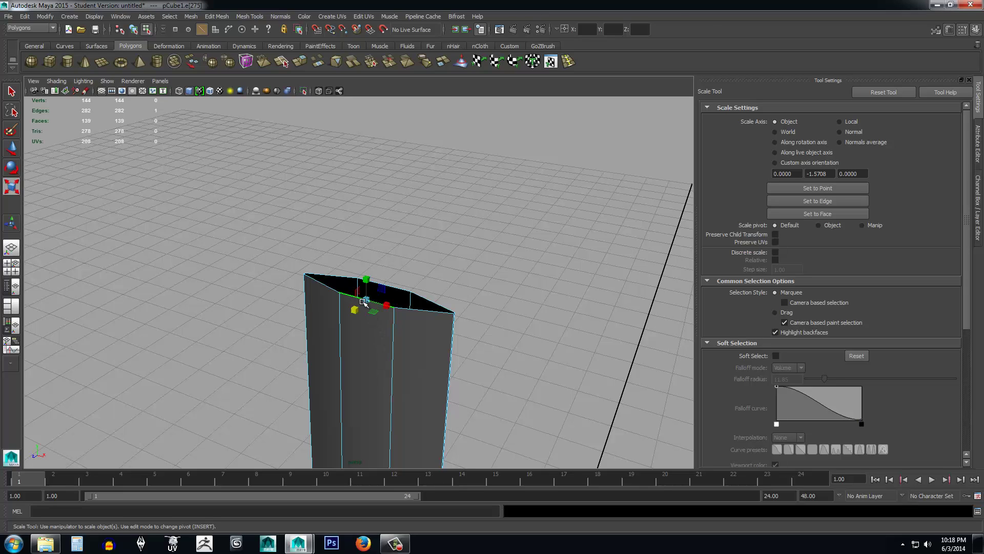
left_click(379, 287)
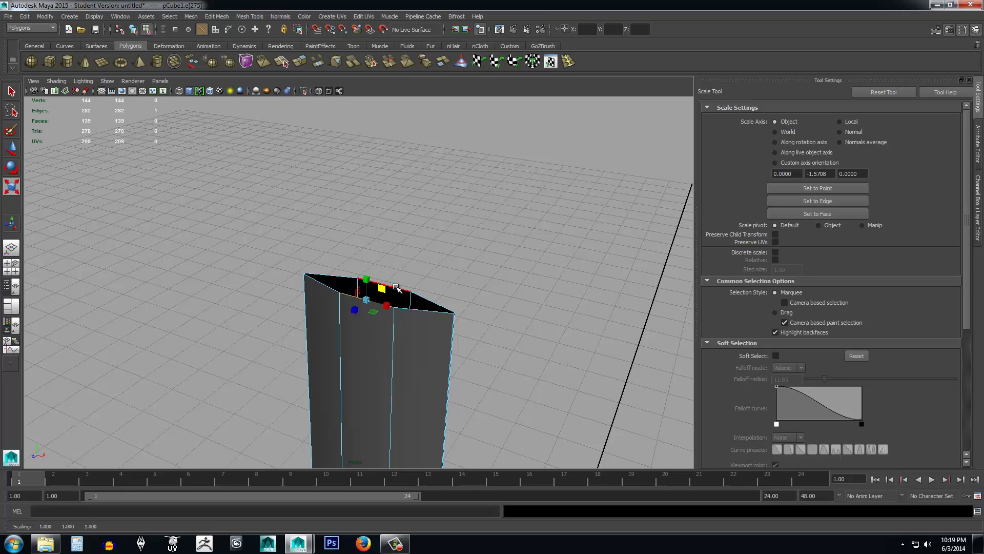
left_click(409, 305, "shift")
key("w")
left_click_drag(402, 321, 391, 366, "alt")
middle_click_drag(390, 366, 425, 277, "alt")
key("q")
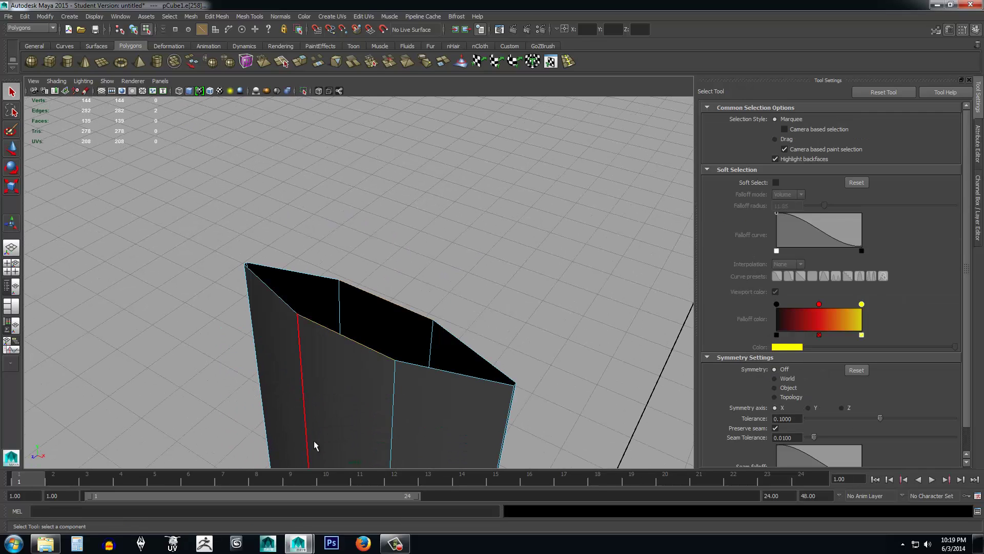
left_click(490, 260)
key("ctrl+z")
mouse_move(499, 246)
left_mouse_down("alt")
mouse_move(498, 237)
mouse_move(500, 246)
left_mouse_up("alt")
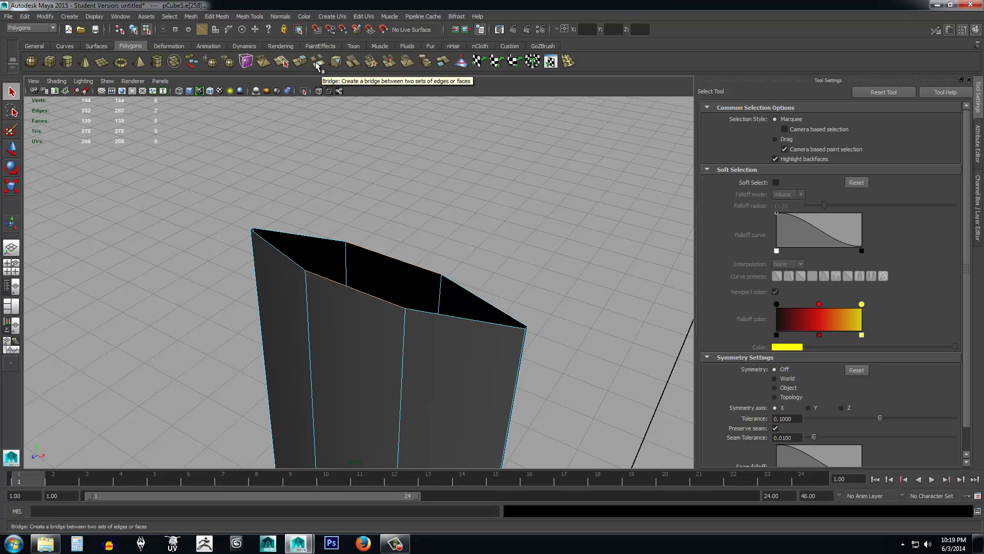
left_click(220, 16)
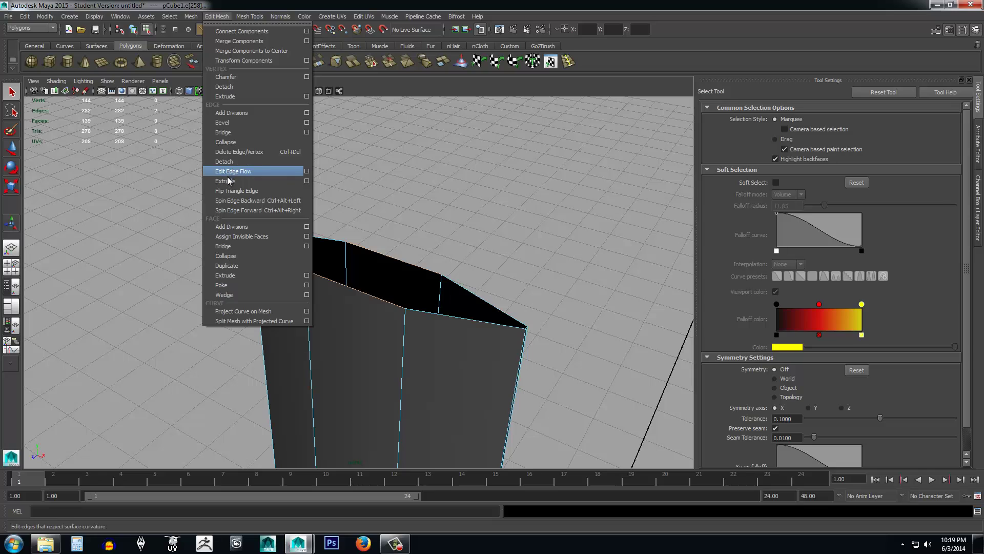
left_click(239, 133)
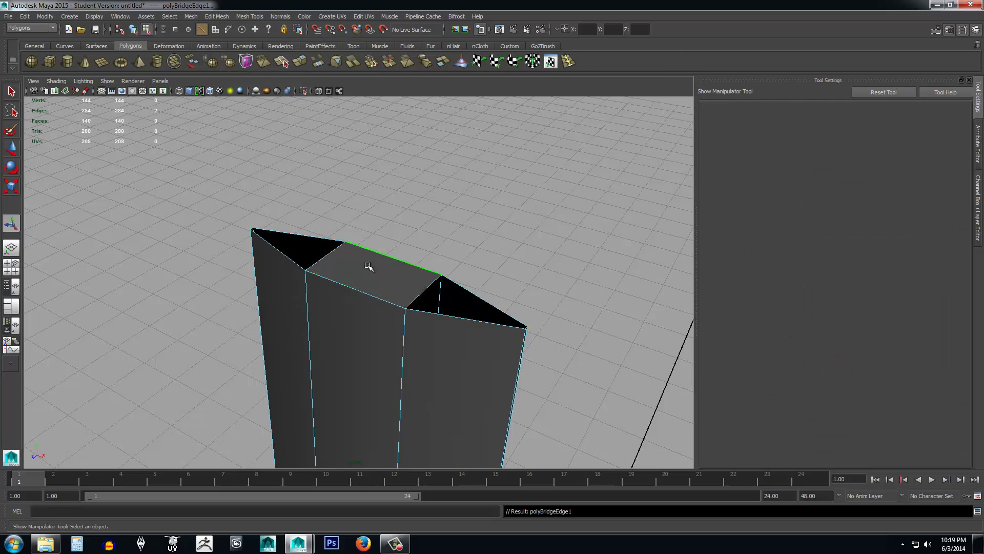
Bridge the edge pairs around the two remaining triangular openings to close the blade's top.
left_click(451, 313)
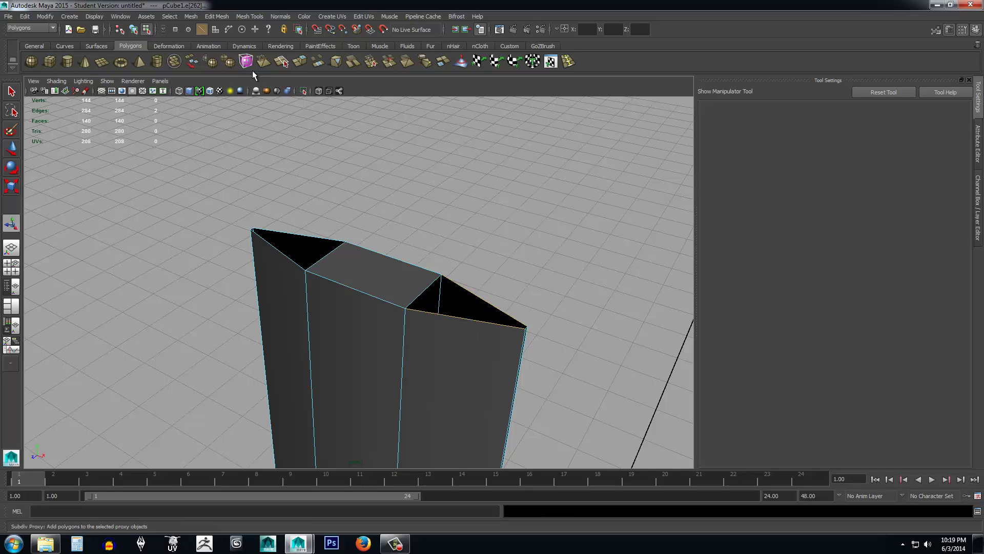
key("g")
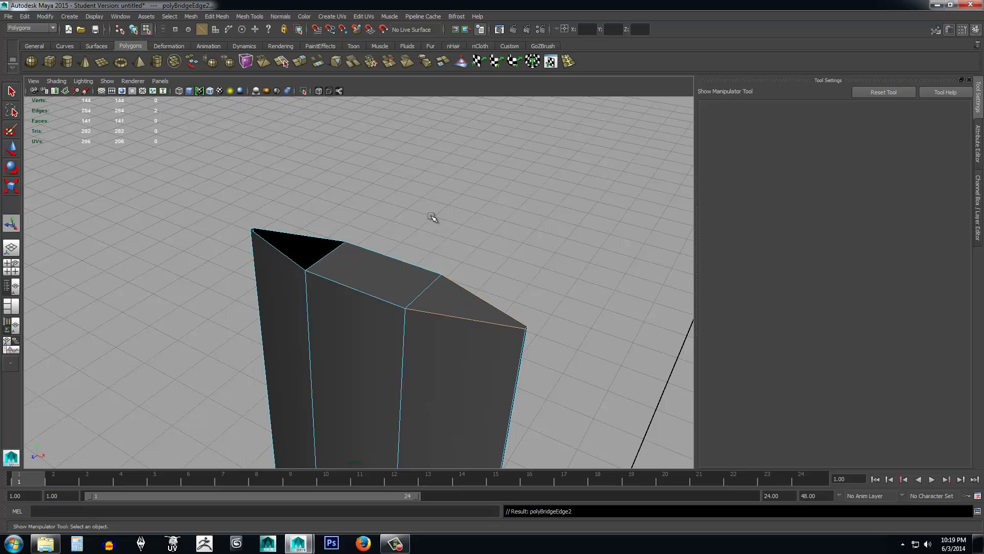
left_click(301, 237)
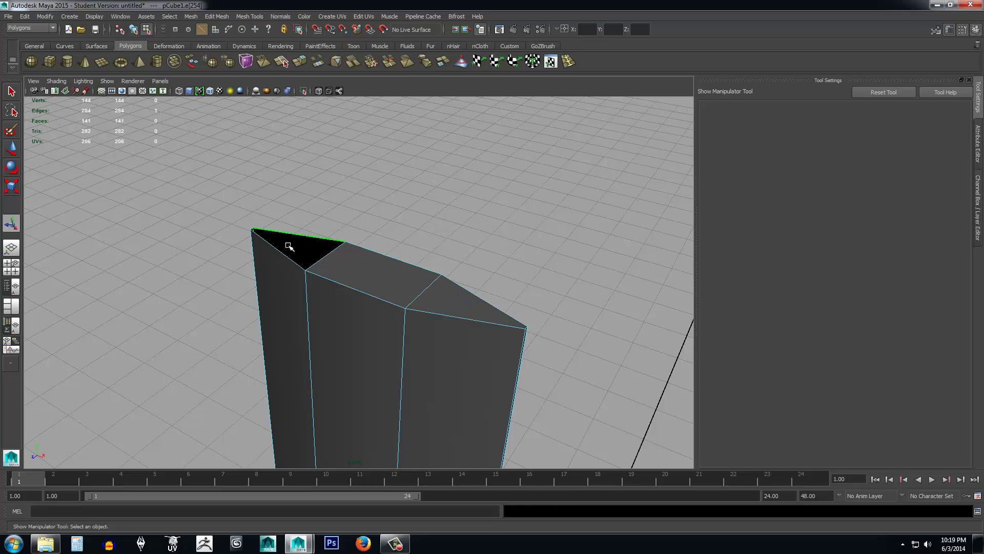
left_click(277, 258)
left_click(299, 237, "shift")
key("g")
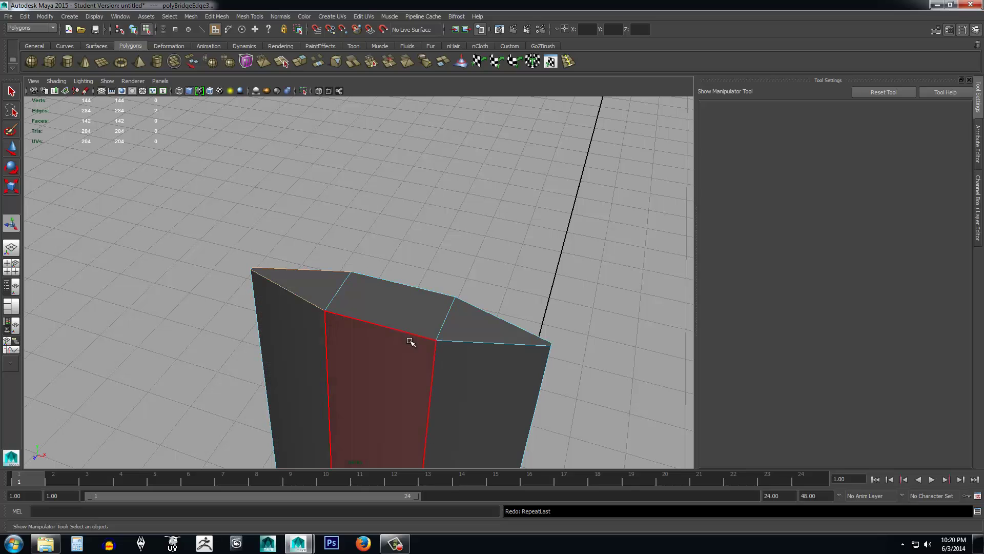
Select the three faces capping the blade's top and extrude them straight upward to form a new tip section.
left_click(309, 286)
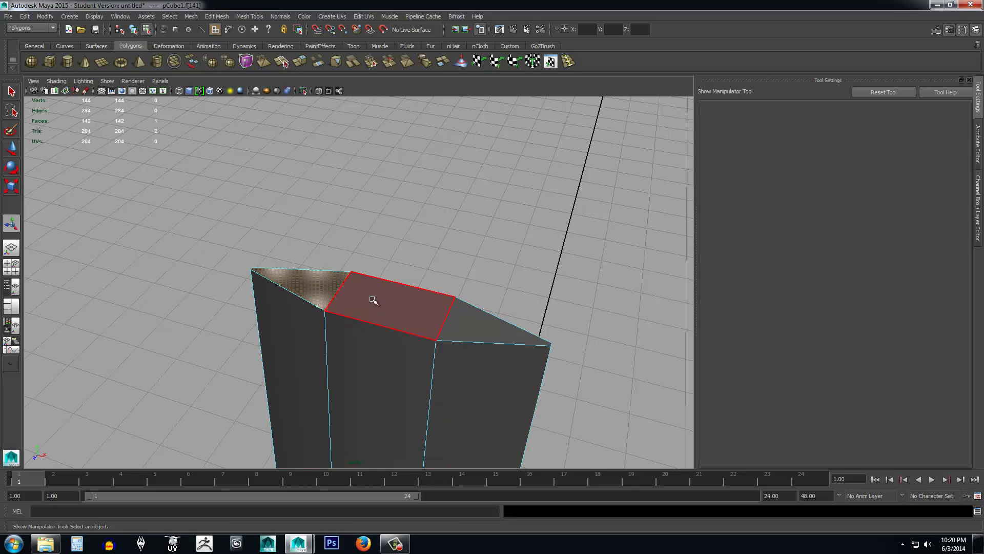
right_click_drag(373, 300, 371, 323)
left_click(398, 307, "shift")
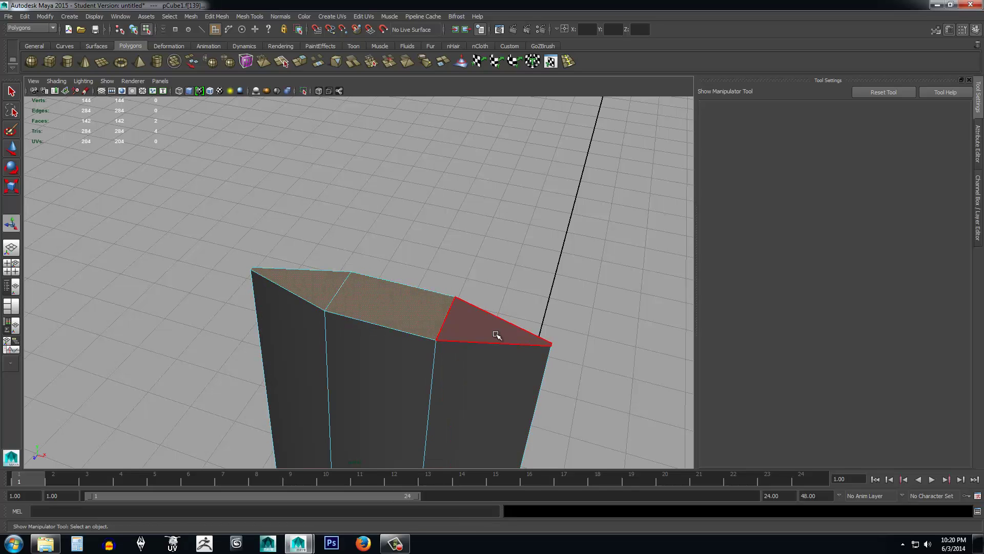
left_click(497, 335, "shift")
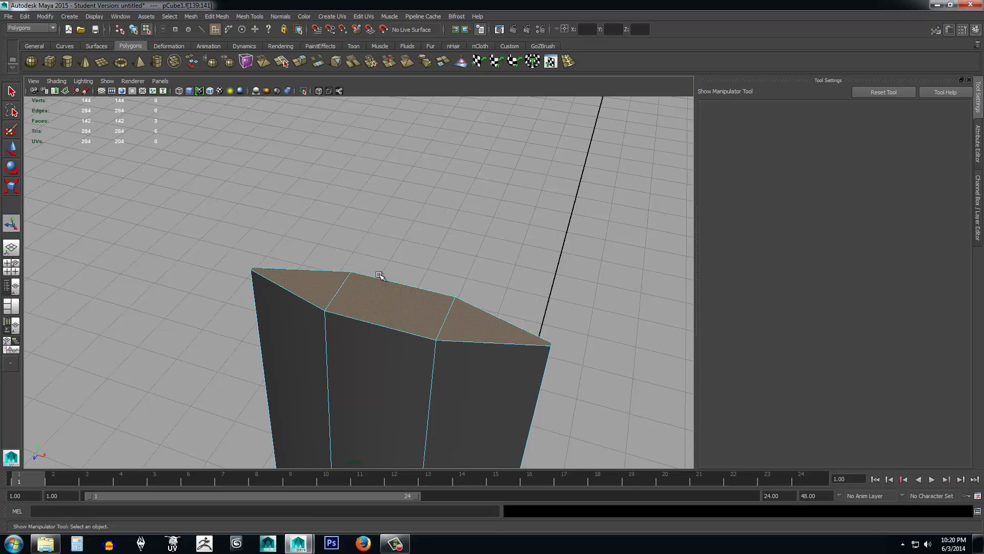
left_click(306, 64)
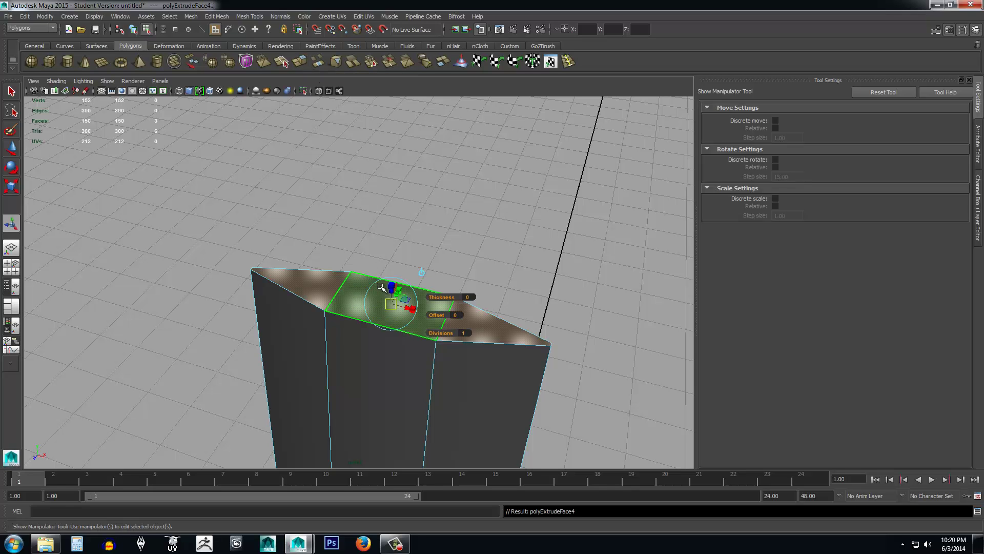
left_click_drag(479, 217, 418, 214, "alt")
key("ctrl+z")
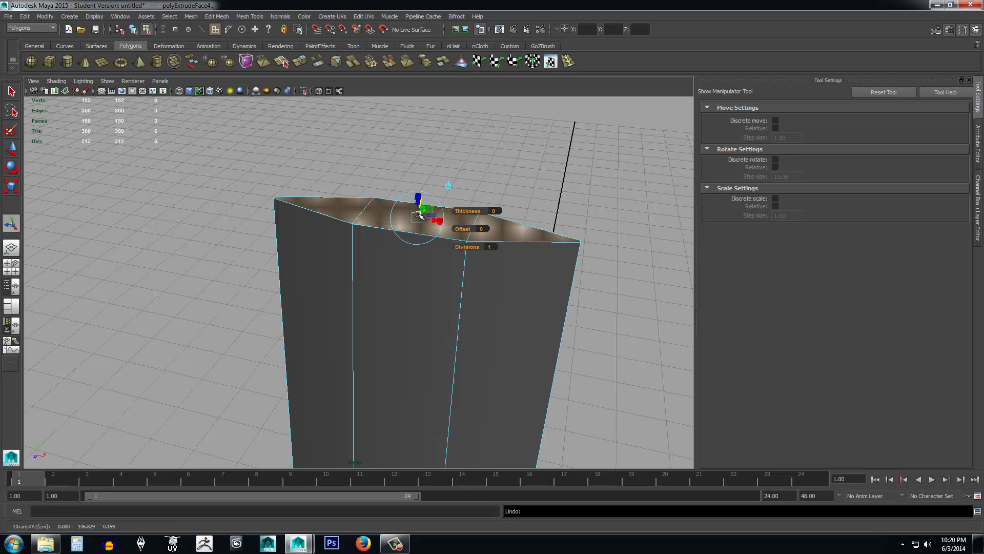
left_click(417, 198)
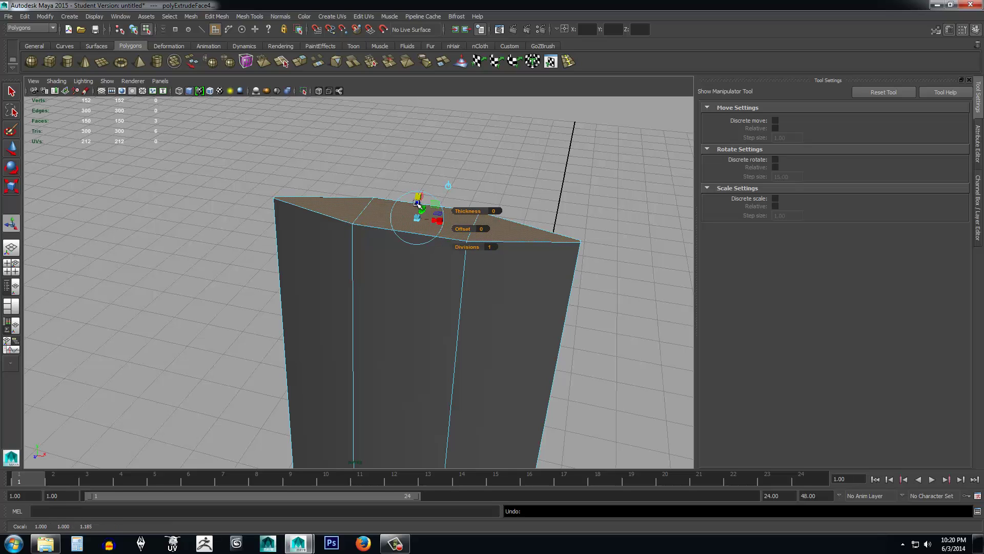
left_click_drag(417, 195, 421, 98)
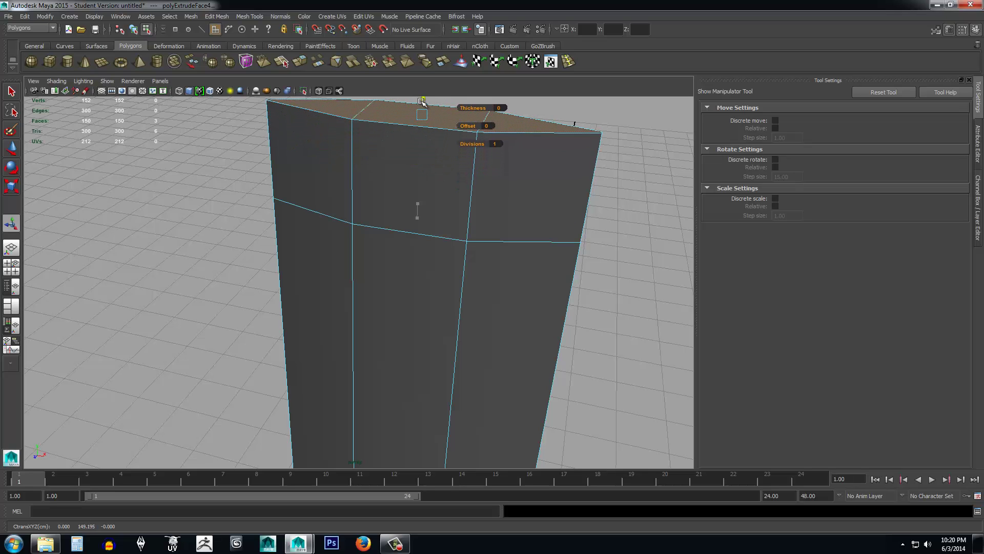
Raise the extruded top faces slightly further to lengthen the blade's tip section.
middle_click_drag(565, 316, 538, 377, "alt")
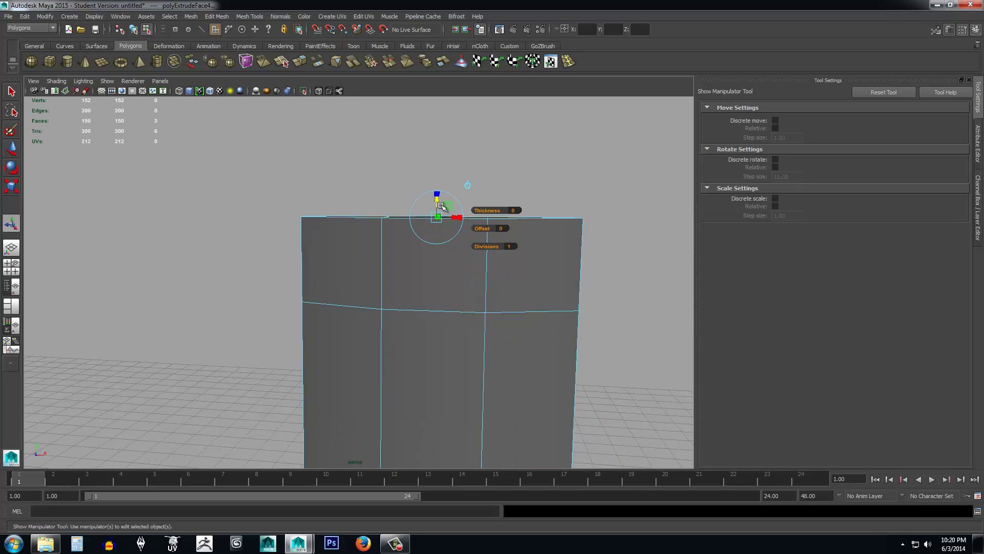
scroll(462, 301, "down", 12)
scroll(455, 342, "up", 10)
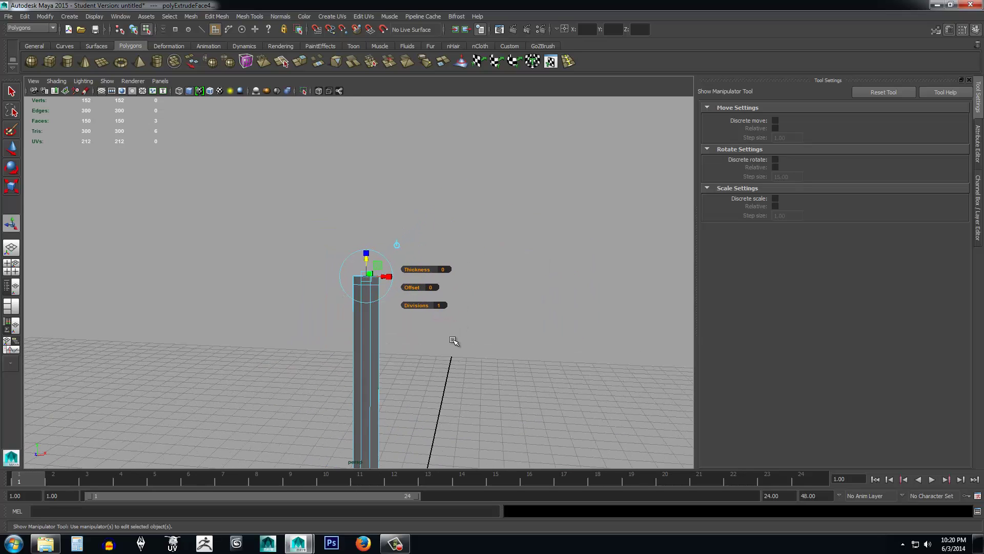
left_click_drag(385, 243, 385, 231)
scroll(404, 310, "up", 2)
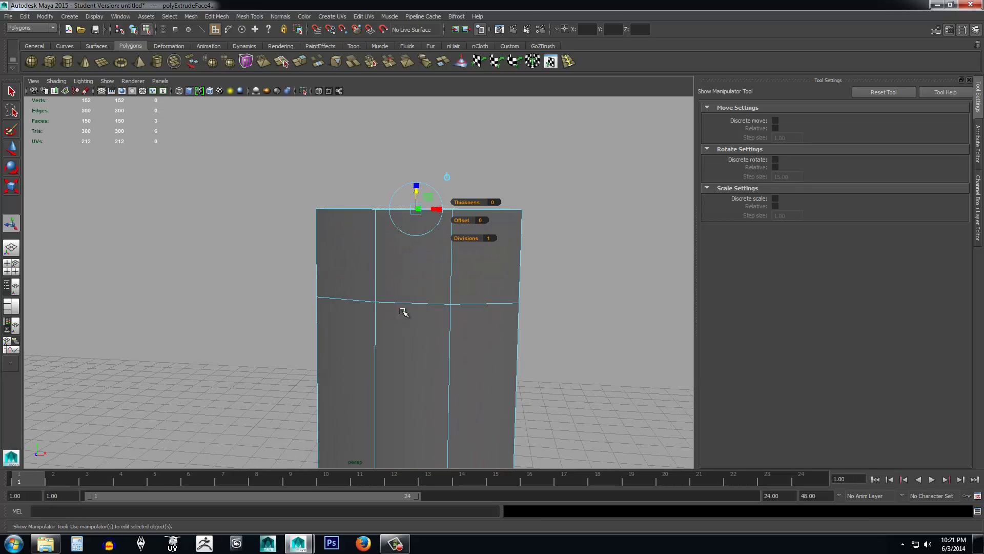
scroll(451, 297, "up", 1)
In vertex mode, select the eight topmost blade vertices and scale them inward on the X axis to taper the blade's width toward the tip.
right_click(445, 258)
right_click_drag(435, 258, 408, 260)
middle_click_drag(503, 290, 480, 305, "alt")
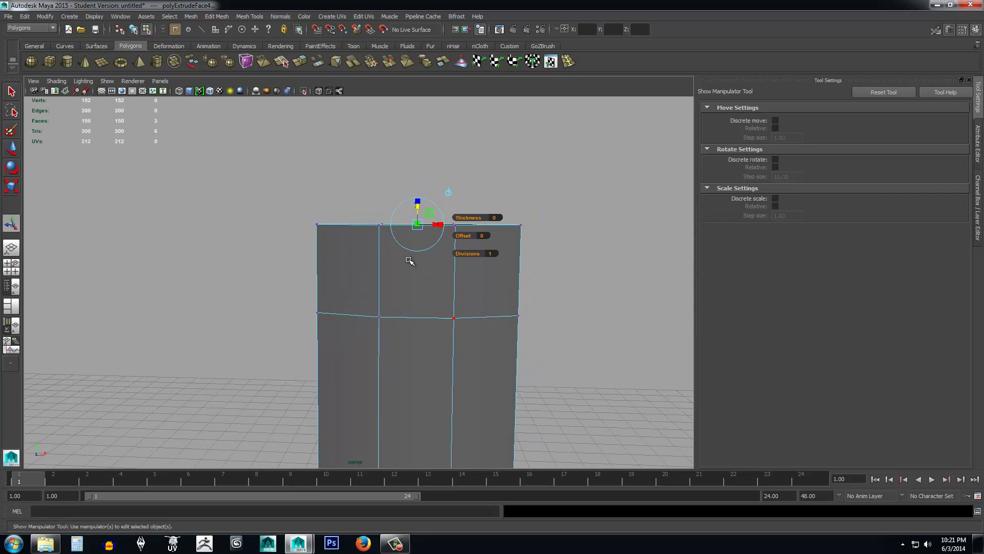
left_click_drag(356, 203, 390, 245)
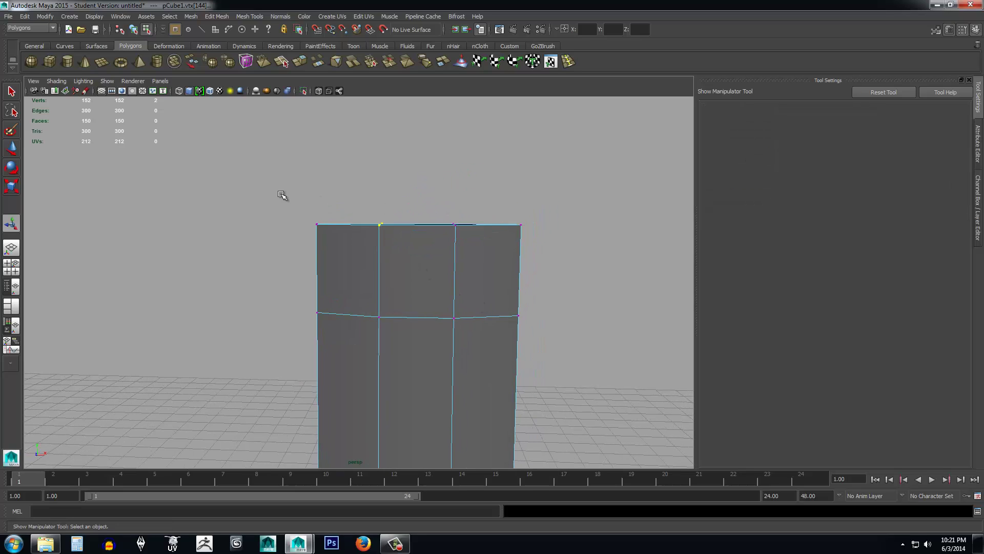
left_click_drag(282, 195, 560, 254)
key("r")
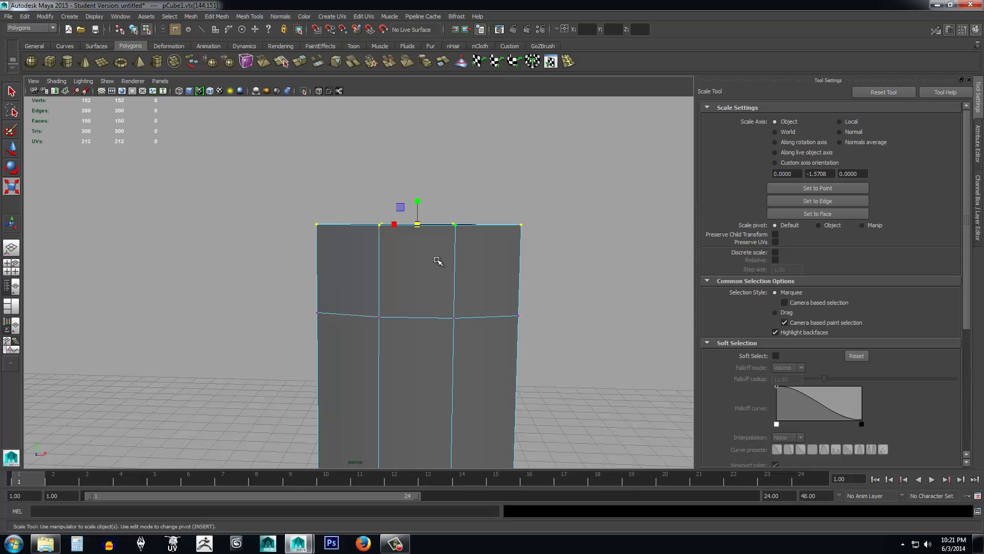
left_click_drag(394, 224, 413, 224)
scroll(458, 246, "up", 4)
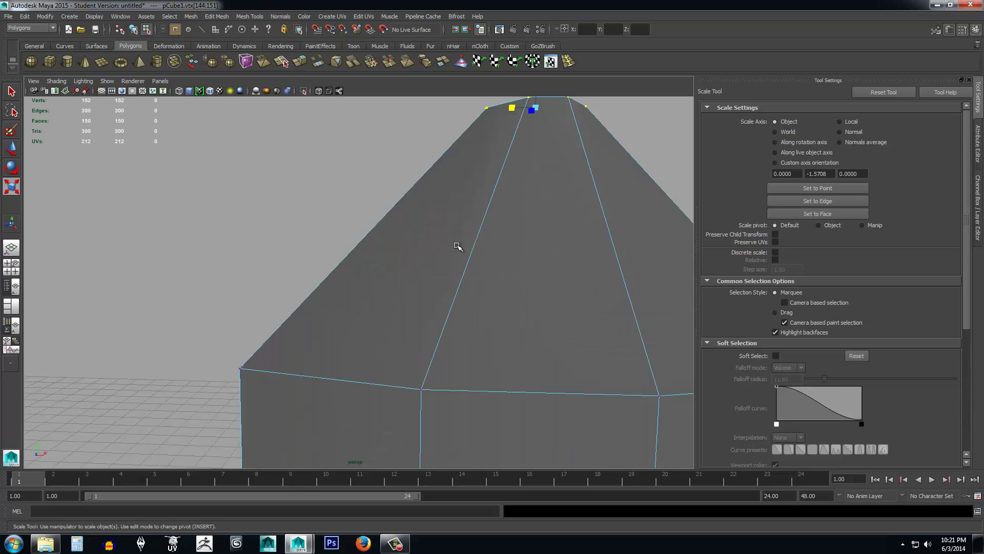
middle_click_drag(472, 233, 435, 253, "alt")
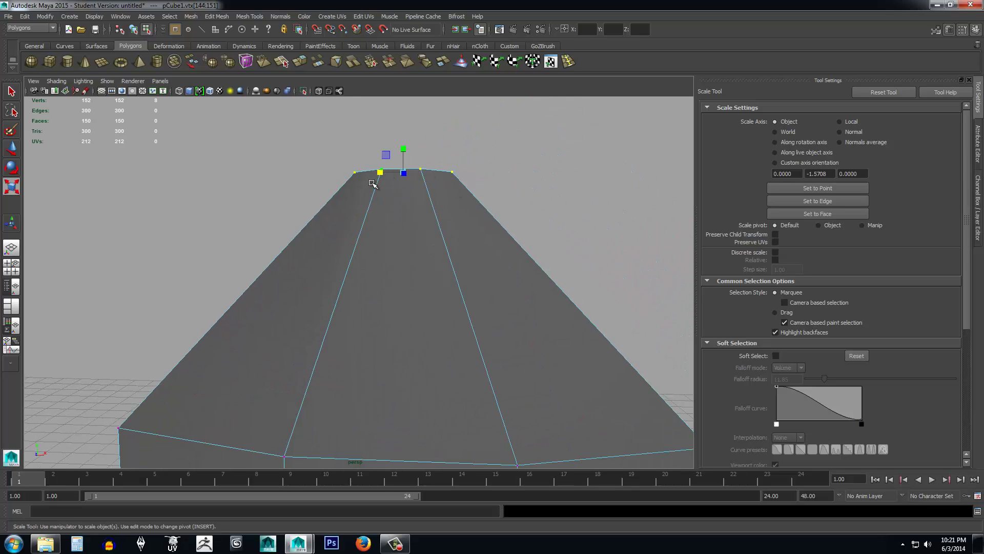
left_click_drag(381, 173, 400, 173)
Scale the same eight tip vertices inward on the Z axis across the blade's thickness to draw them toward a point.
scroll(411, 217, "up", 5)
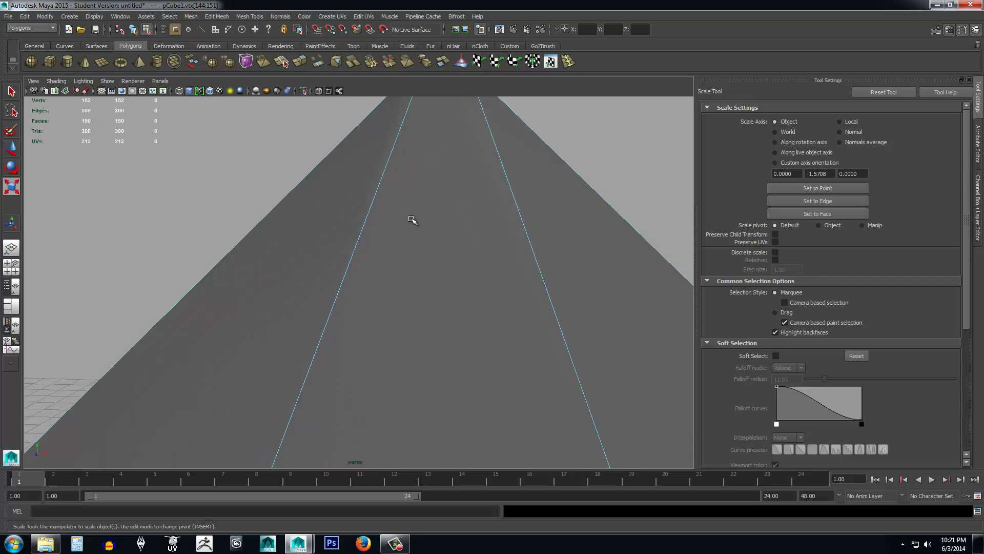
scroll(414, 213, "down", 5)
left_click_drag(414, 213, 393, 296, "alt")
scroll(394, 297, "up", 5)
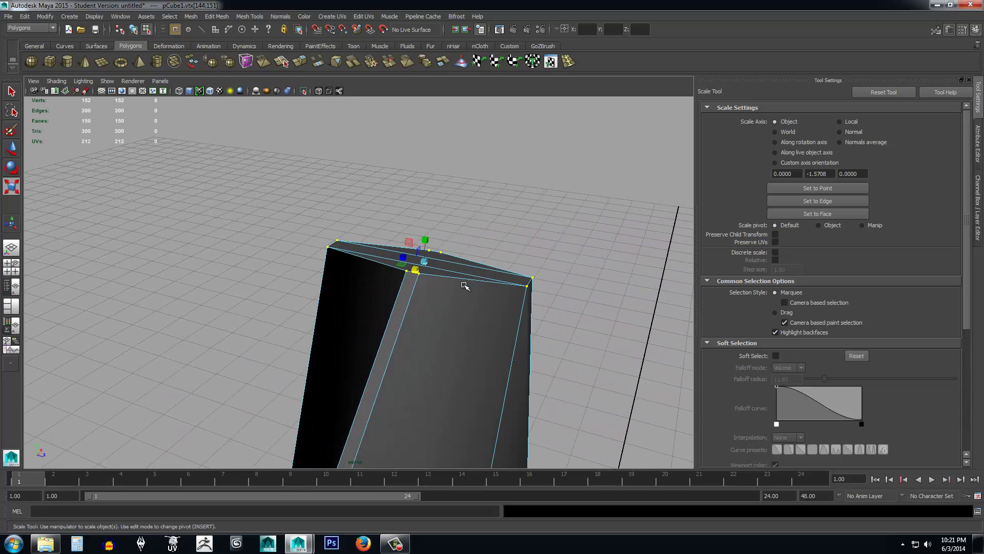
left_click_drag(404, 254, 411, 255)
left_click_drag(422, 257, 467, 303)
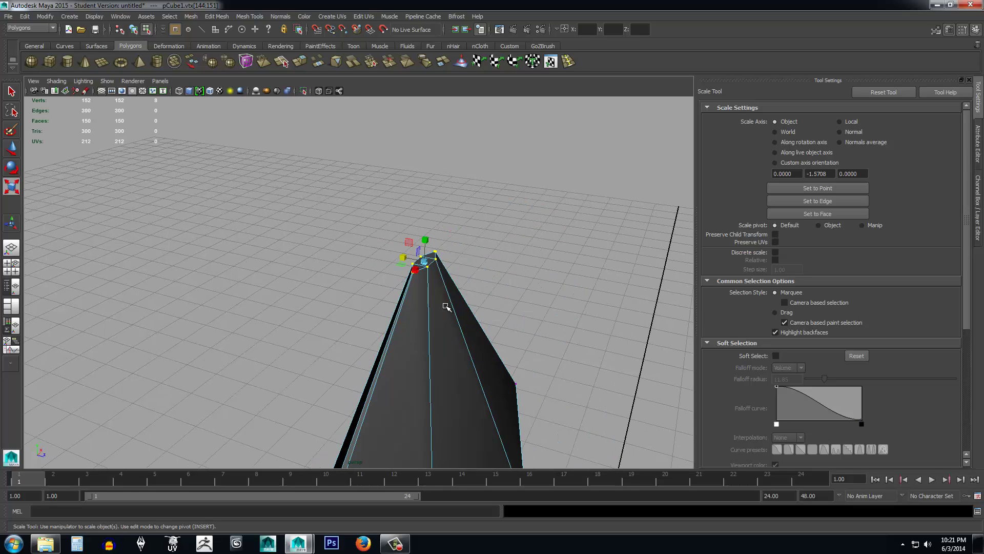
Undo the last tip scaling, keep only the four middle tip vertices selected, and adjust their height on Y to shape the blade's point.
key("ctrl+z")
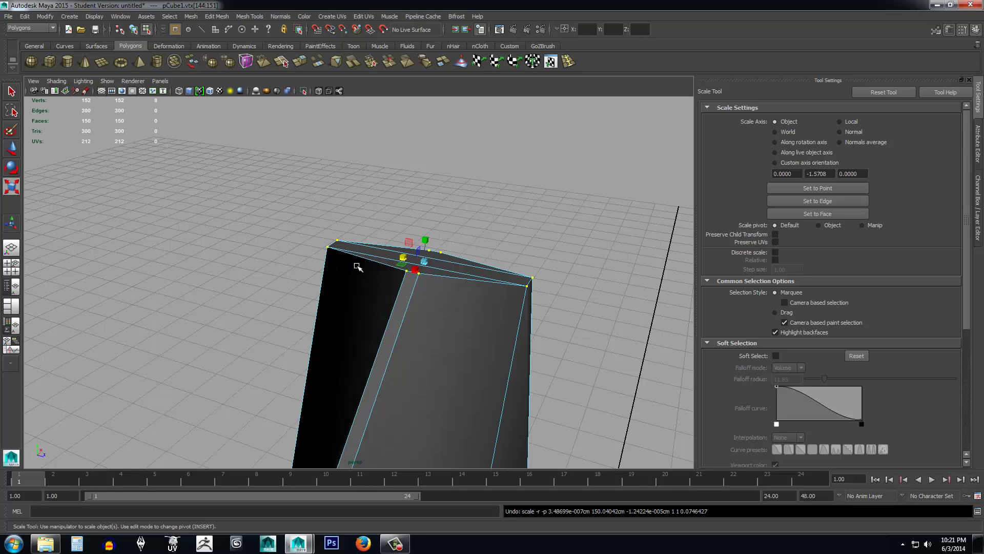
left_click_drag(448, 303, 472, 295, "alt")
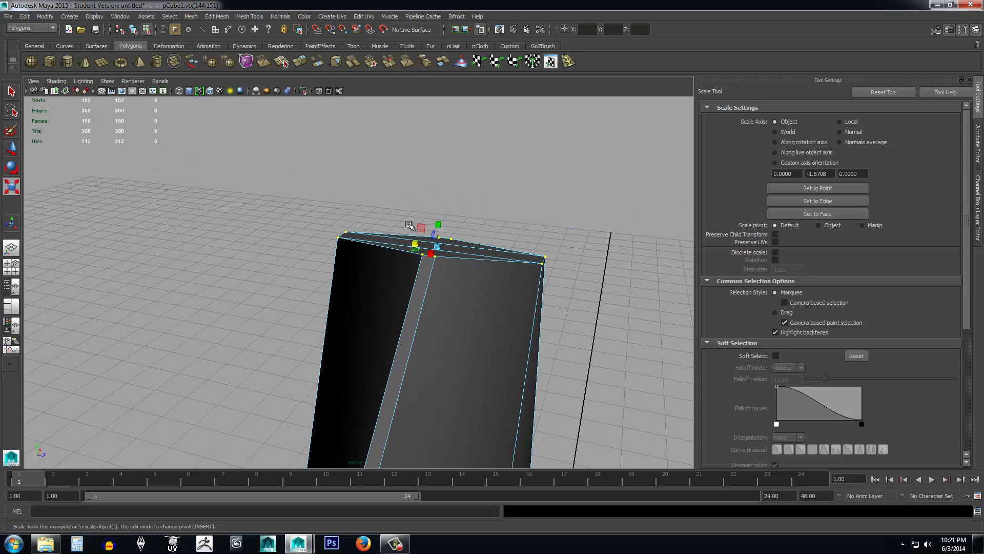
left_click_drag(407, 220, 483, 292, "ctrl")
mouse_move(413, 241)
left_mouse_down()
mouse_move(436, 246)
mouse_move(470, 292)
mouse_move(327, 253)
mouse_move(492, 279)
mouse_move(299, 220)
mouse_move(433, 290)
mouse_move(413, 266)
mouse_move(414, 249)
left_mouse_up()
key("w")
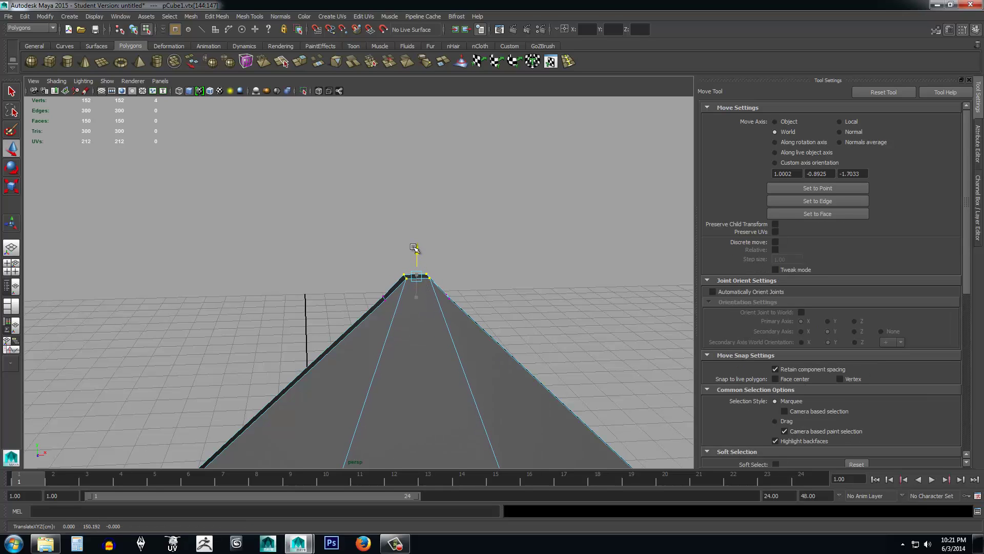
scroll(424, 330, "down", 5)
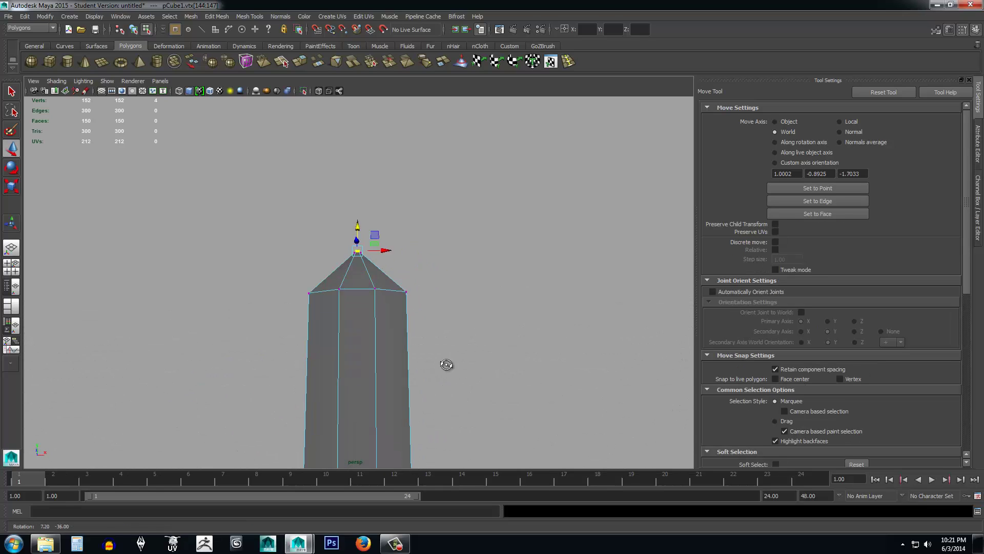
Return to object mode and examine the whole sword's proportions from blade tip to handle.
right_click_drag(359, 325, 397, 323)
scroll(398, 324, "down", 8)
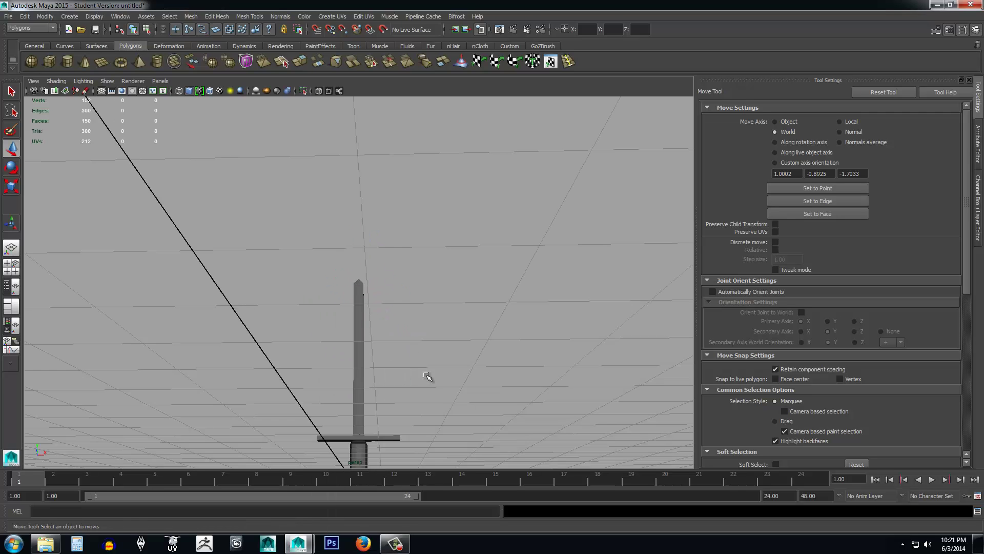
left_click_drag(430, 380, 448, 413, "alt")
middle_click_drag(448, 406, 447, 349, "alt")
scroll(447, 349, "up", 3)
scroll(447, 348, "up", 2)
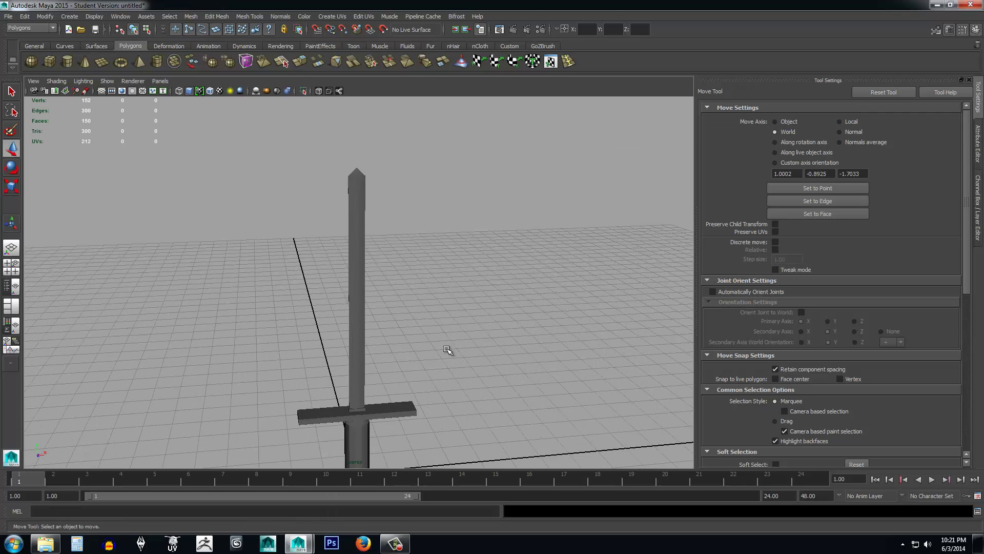
middle_click_drag(429, 387, 428, 329, "alt")
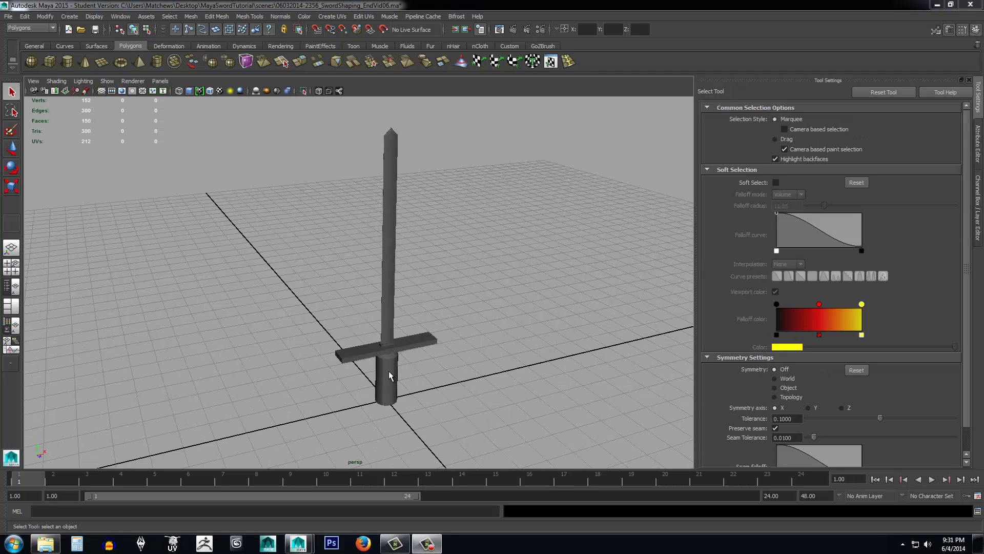
Select the sword mesh and switch it to vertex mode around the handle and crossguard.
scroll(442, 391, "up", 6)
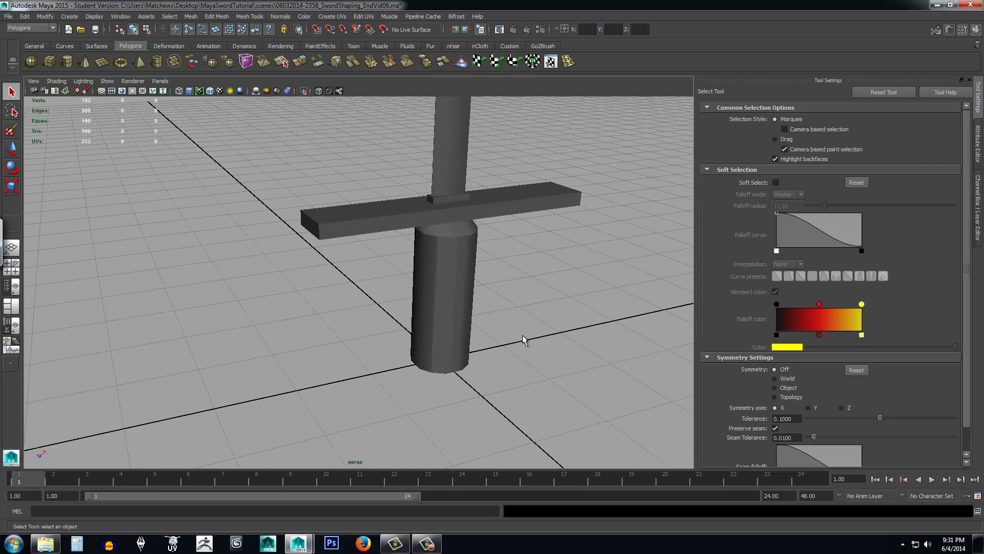
left_click_drag(560, 326, 540, 319, "alt")
middle_click_drag(575, 334, 458, 314, "alt")
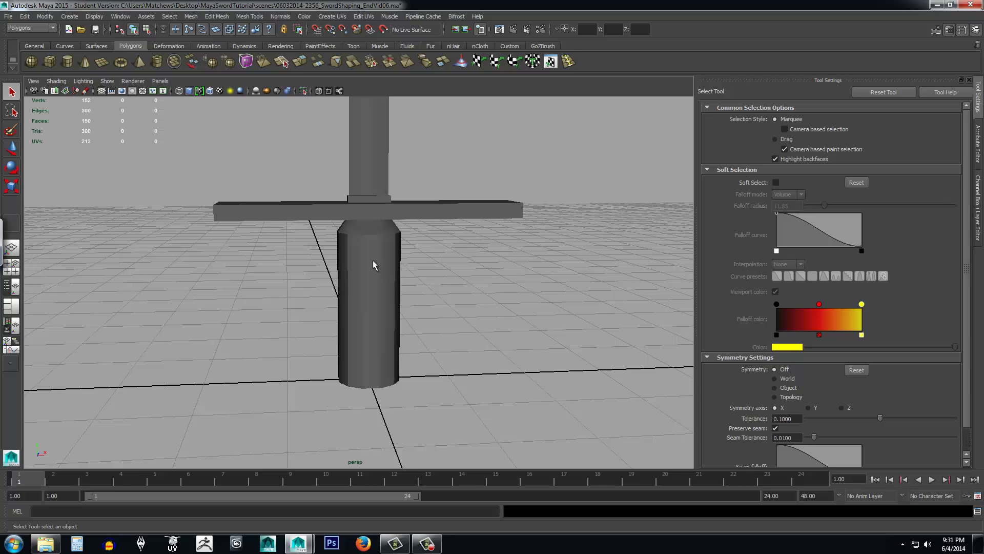
left_click(372, 255)
right_click_drag(364, 253, 335, 253)
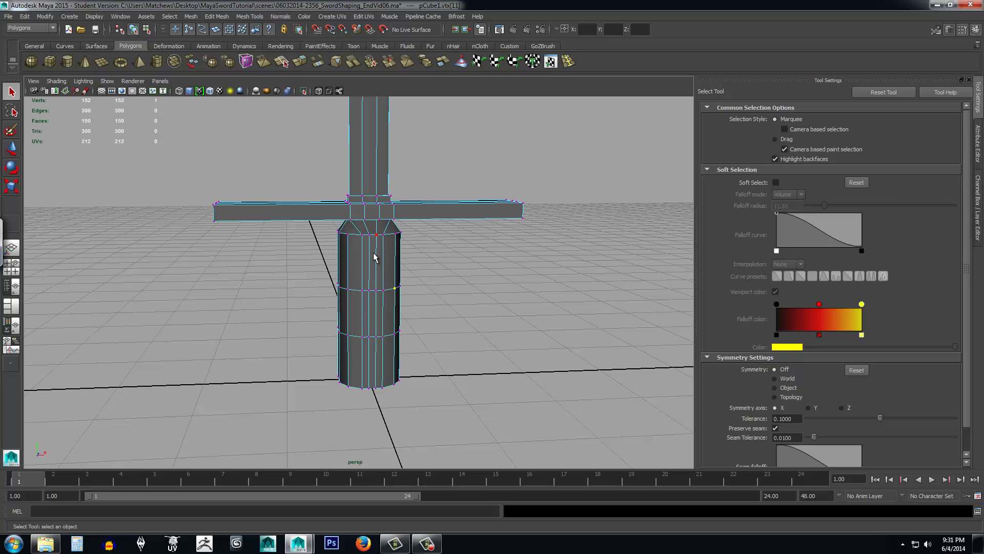
In the front view, select all four rings of handle vertices, from just below the crossguard to the handle's base.
key("space")
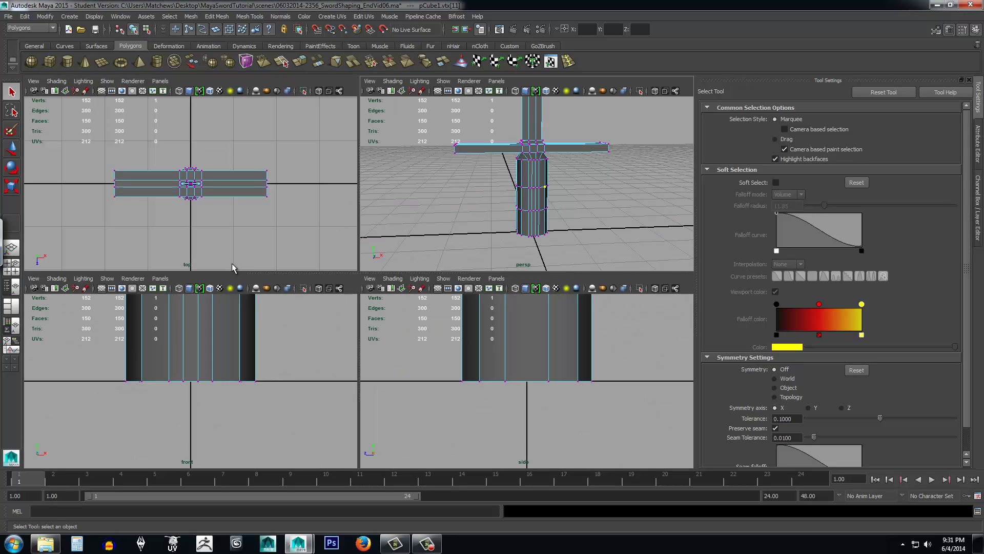
key("space")
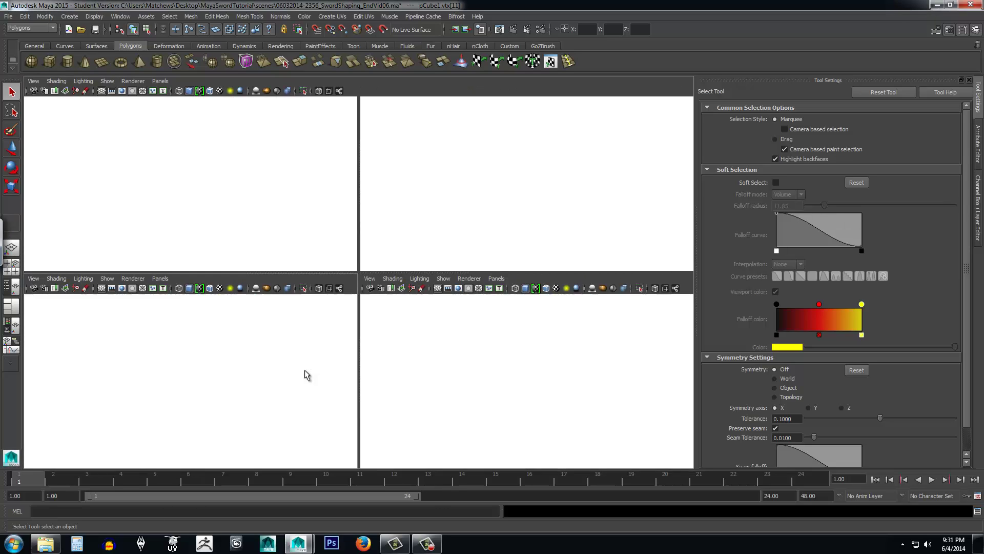
scroll(352, 286, "down", 2)
middle_click_drag(527, 176, 509, 360, "alt")
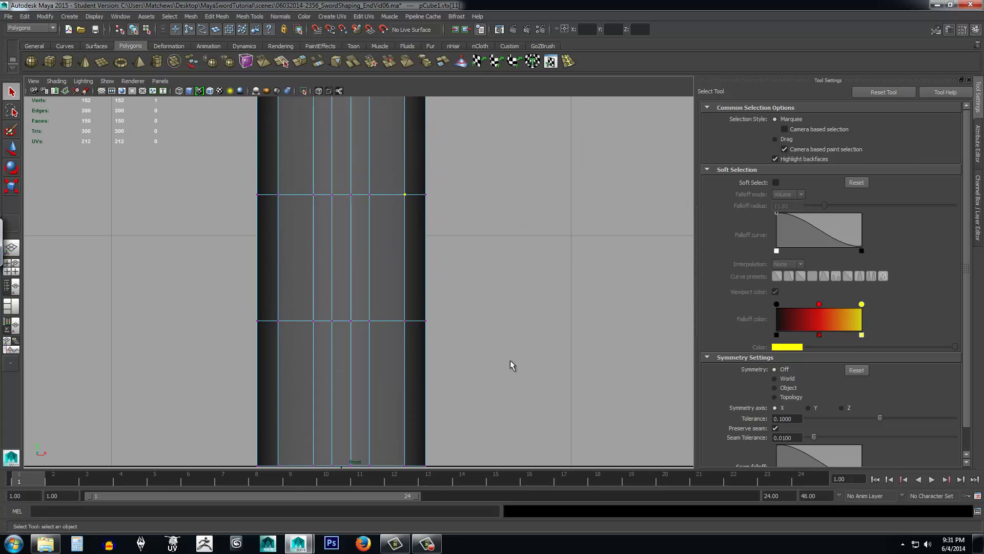
scroll(485, 308, "down", 3)
middle_click_drag(439, 277, 469, 315, "alt")
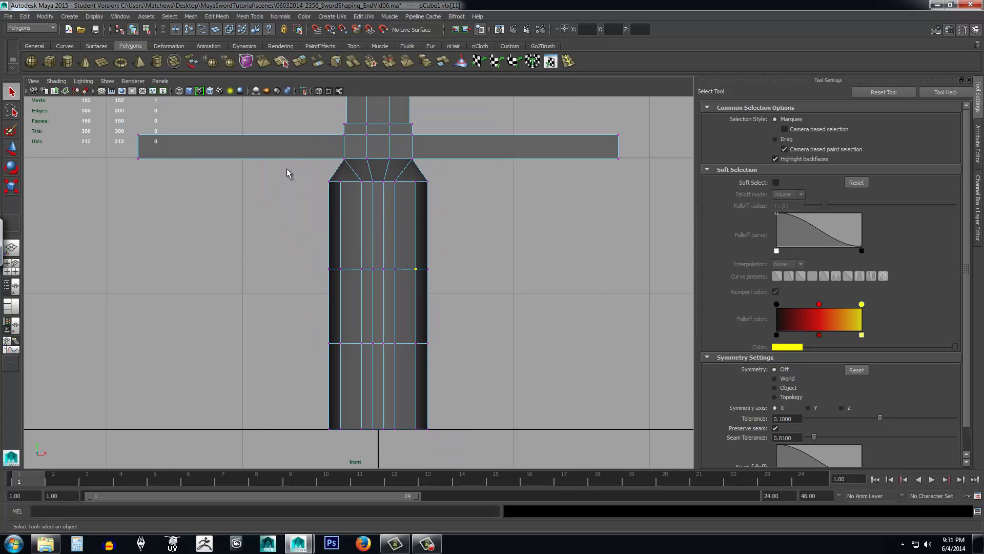
left_click(287, 169)
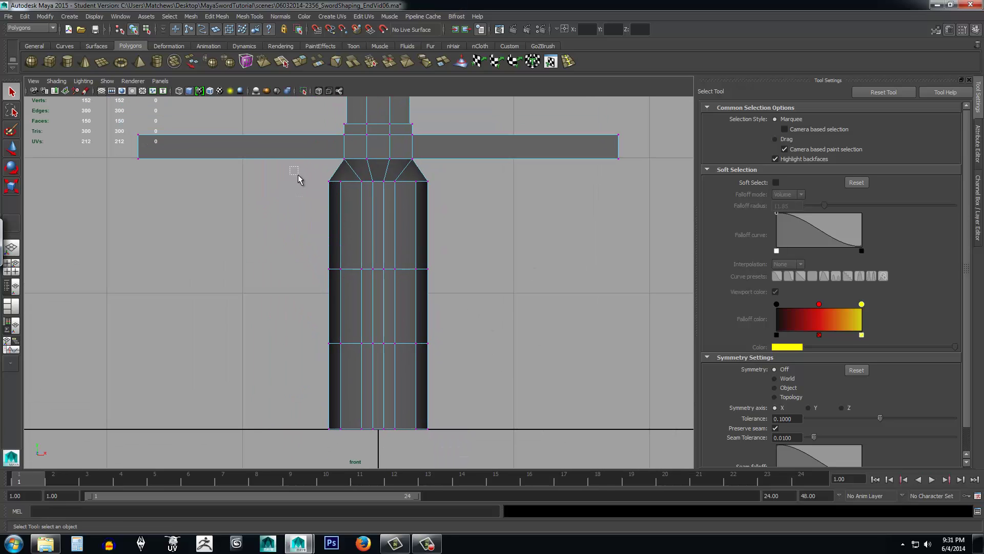
left_click_drag(297, 174, 489, 471)
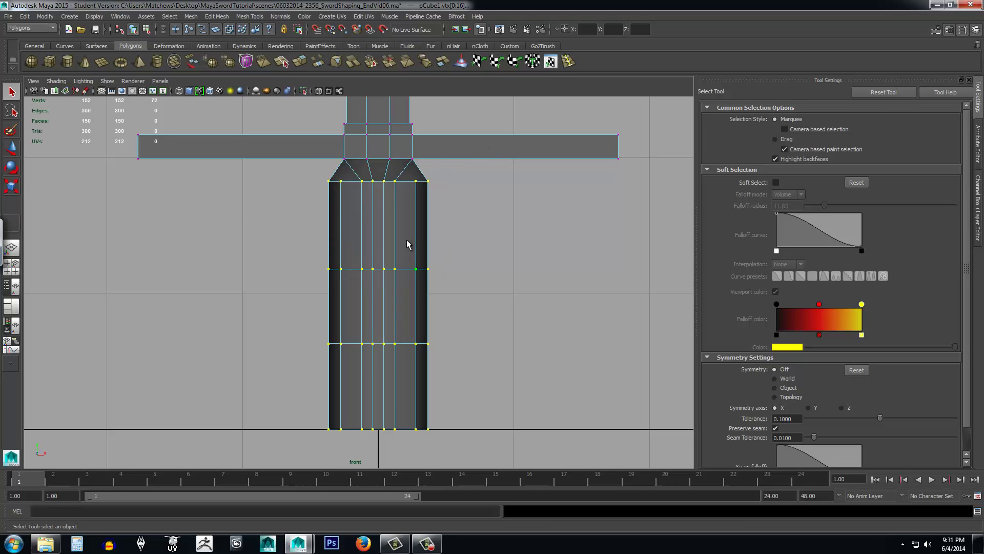
Back in the perspective view, scale the selected handle vertices inward together on the X and Z axes to slim the grip.
key("space")
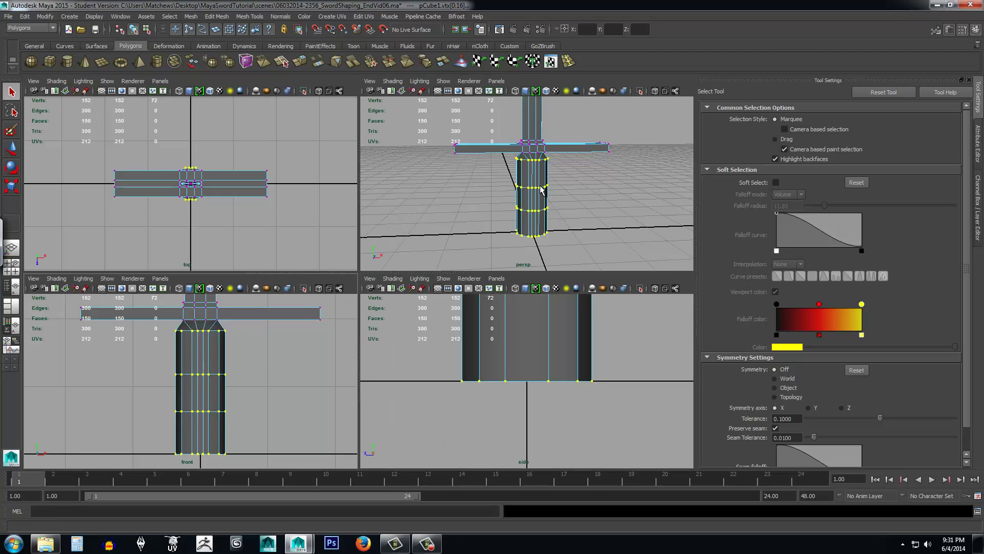
key("space")
mouse_move(553, 275)
left_mouse_down("alt")
mouse_move(547, 260)
mouse_move(547, 272)
left_mouse_up("alt")
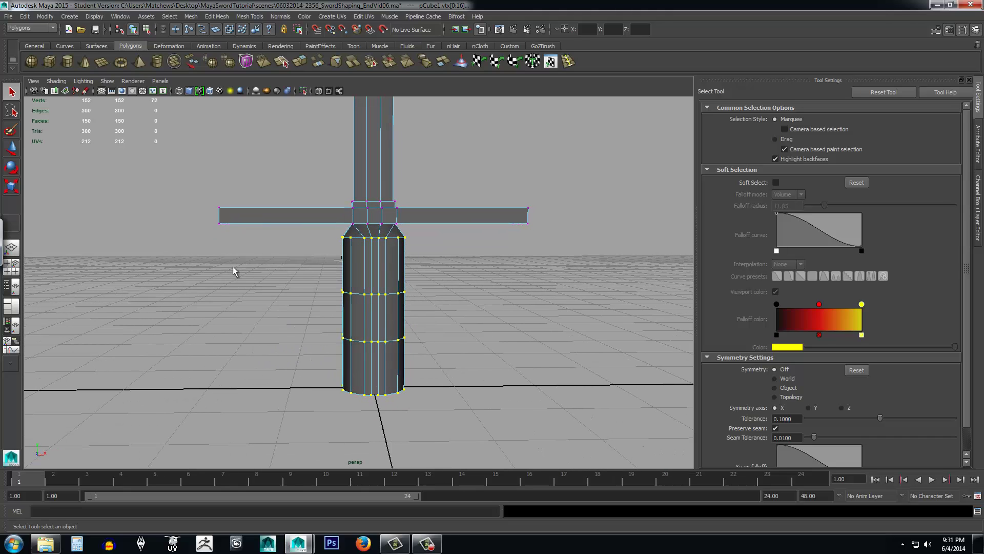
left_click_drag(320, 303, 378, 292, "alt")
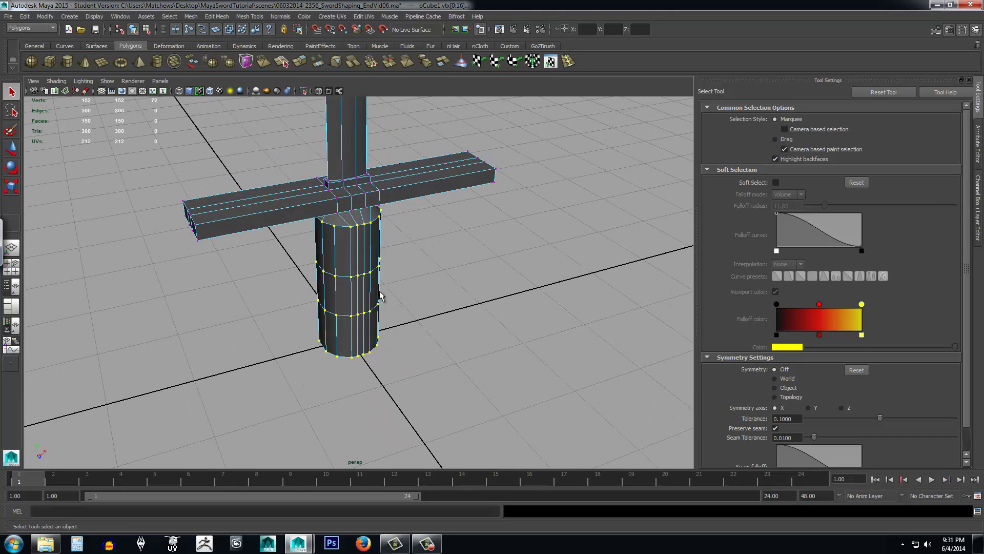
middle_click_drag(378, 292, 394, 304, "alt")
scroll(394, 301, "up", 2)
left_click_drag(429, 316, 422, 306, "alt")
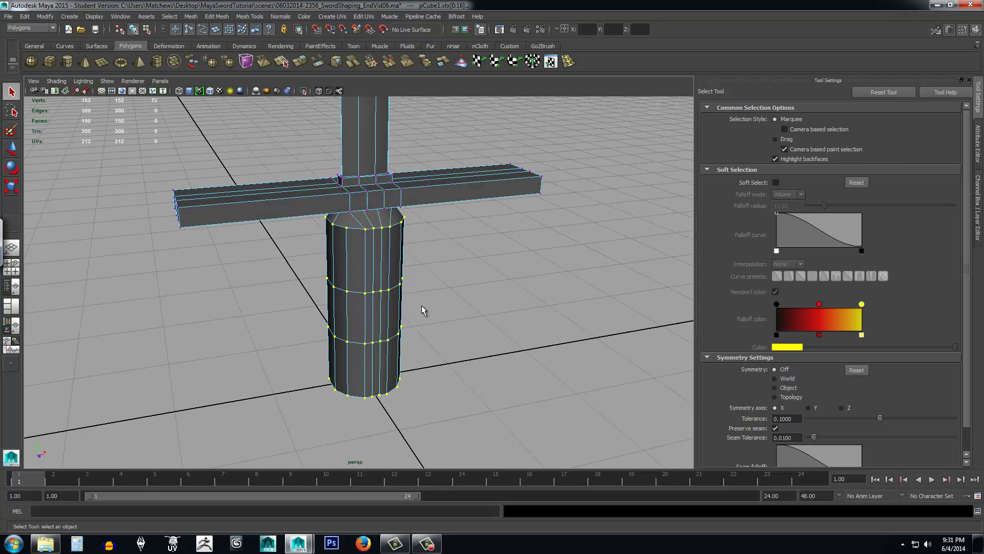
right_click(363, 258)
key("r")
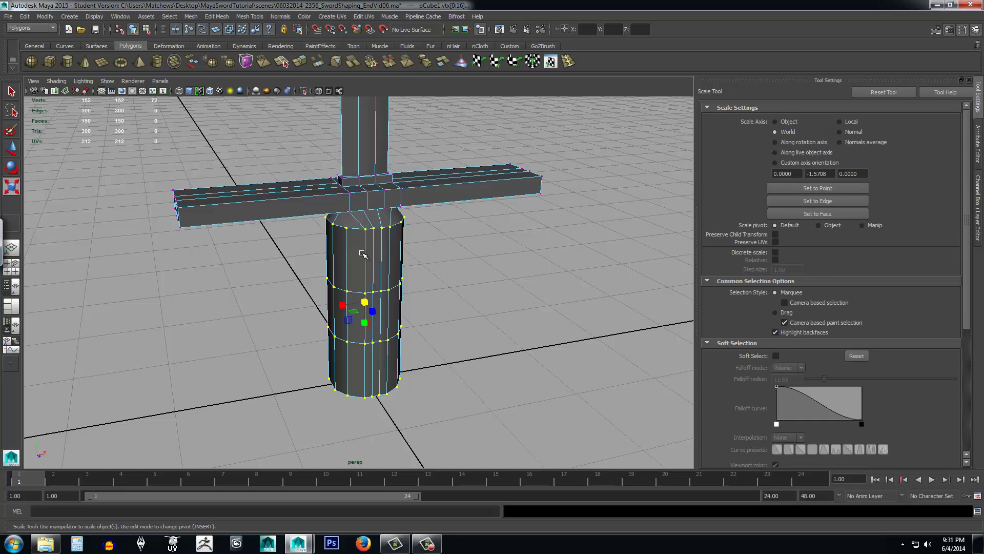
scroll(431, 338, "up", 4)
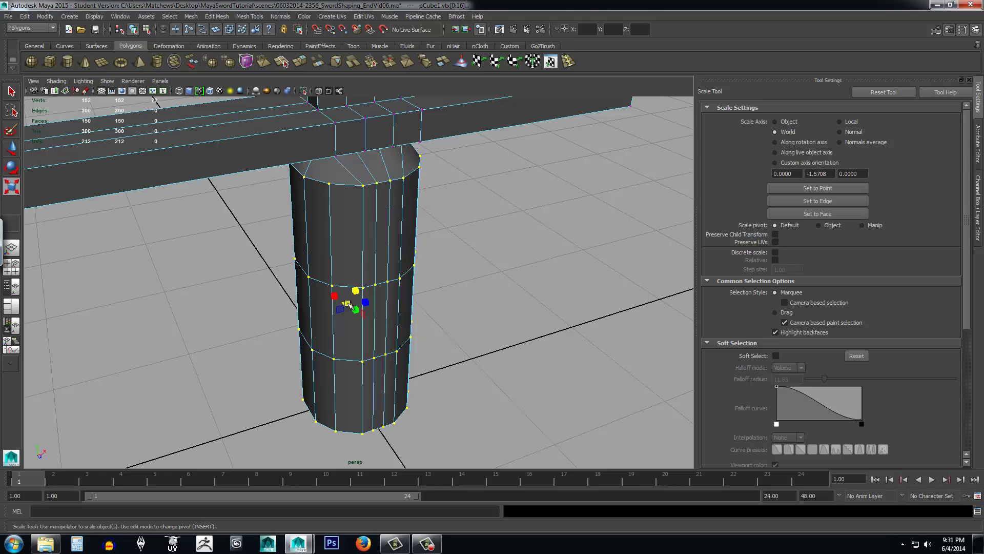
left_click_drag(347, 304, 352, 290)
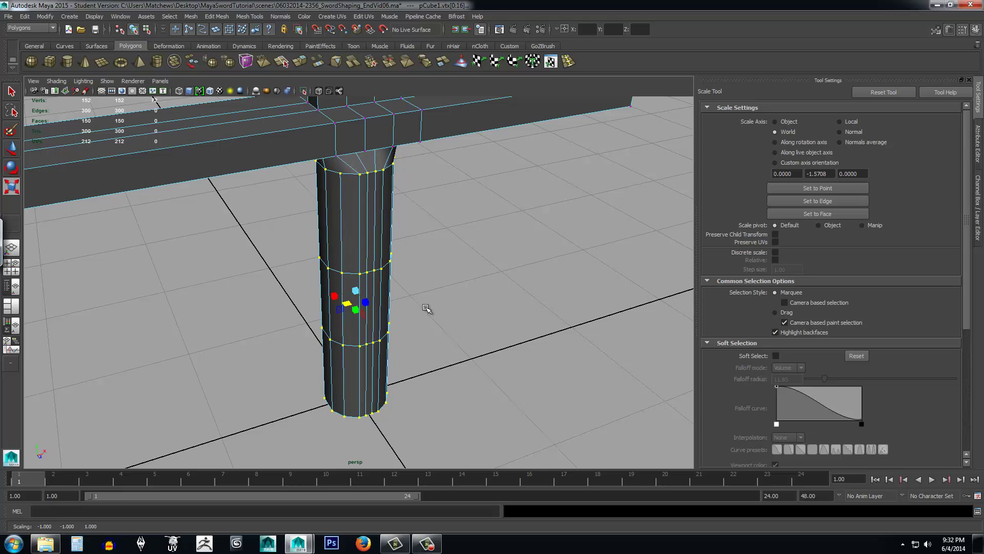
Scale the handle vertices back outward on X and Z by a factor of about 1.25 to thicken the grip slightly.
left_click_drag(426, 308, 411, 280, "alt")
scroll(411, 281, "up", 5)
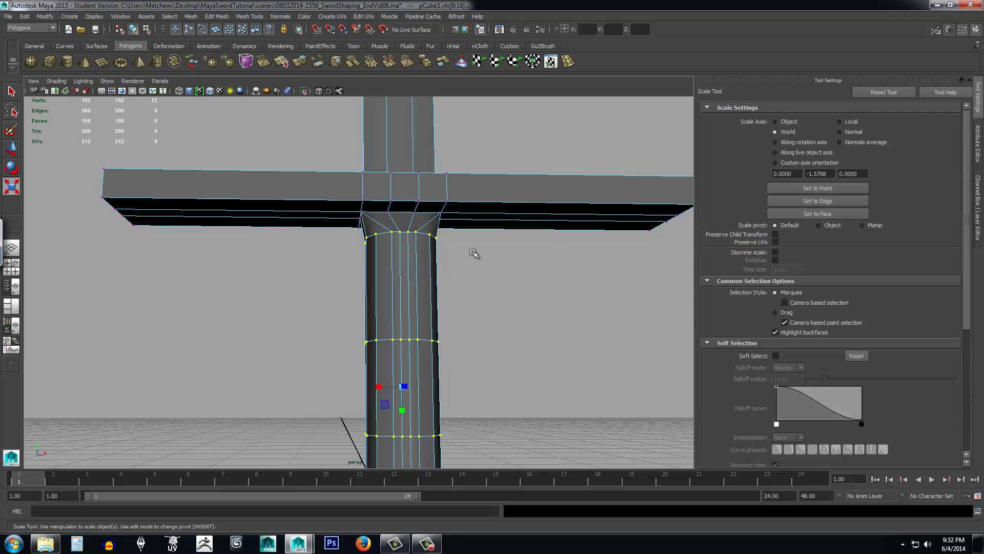
left_click_drag(474, 254, 455, 287, "alt")
scroll(463, 280, "down", 4)
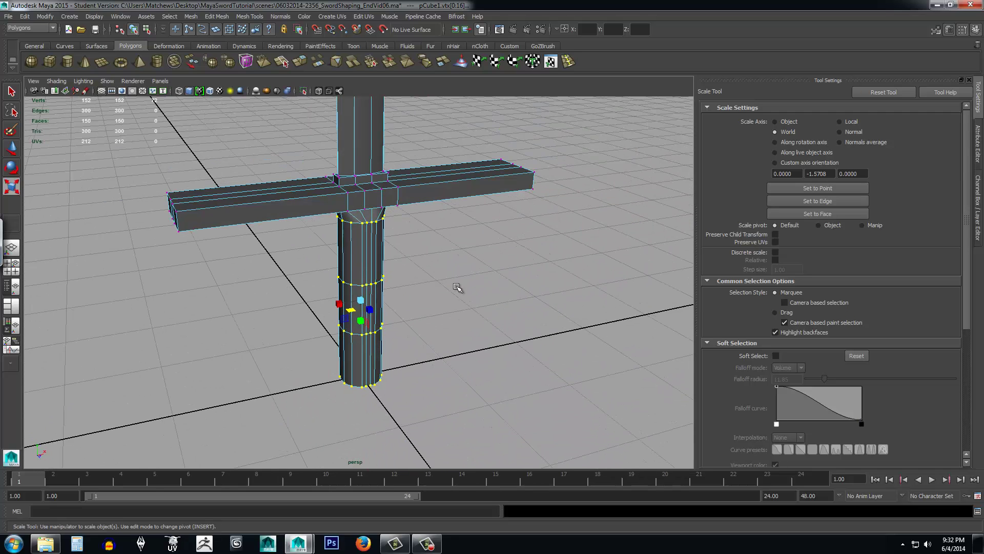
scroll(402, 290, "up", 2)
scroll(373, 323, "up", 2)
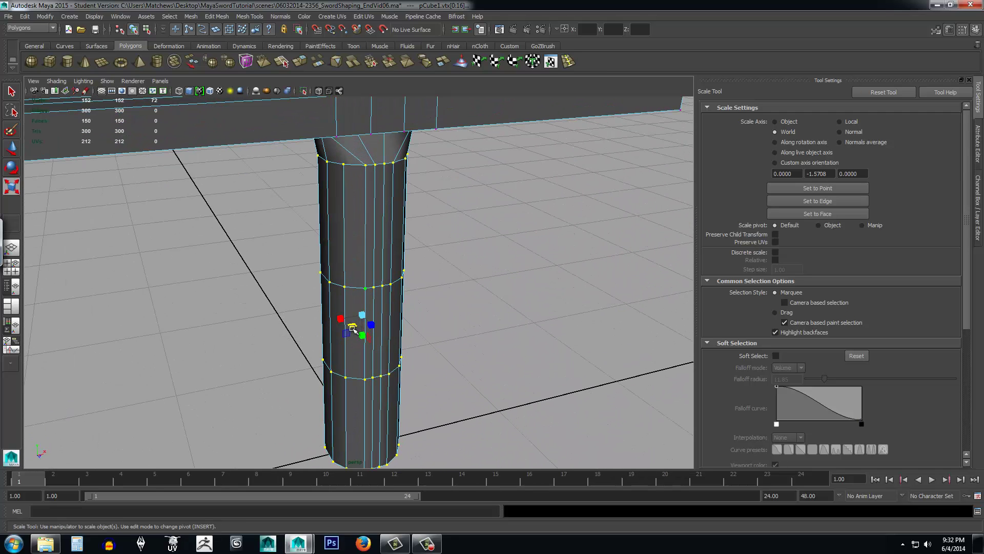
left_click_drag(353, 328, 355, 324)
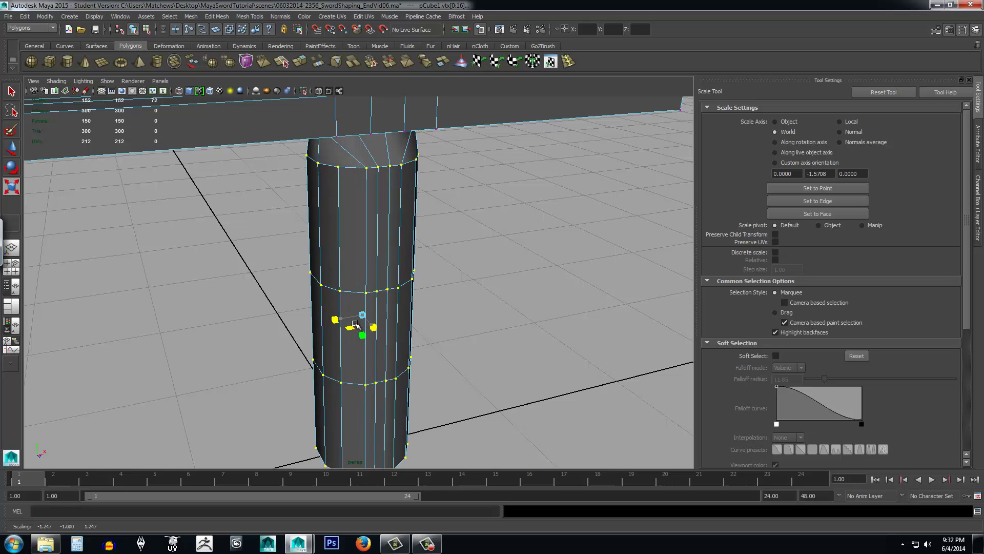
Scale the handle vertices on the Y axis by a factor of about 1.1 to lengthen the grip.
scroll(448, 310, "down", 6)
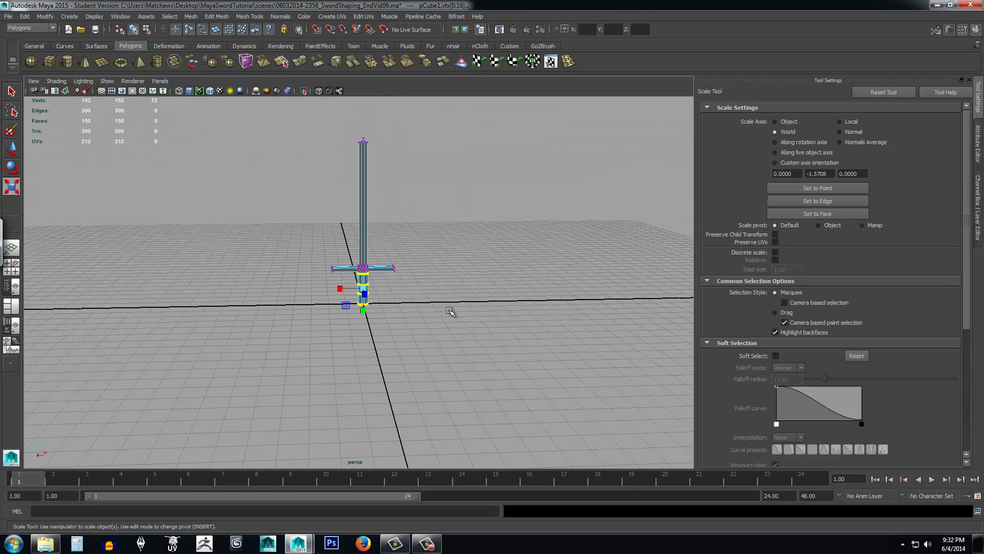
scroll(448, 314, "up", 3)
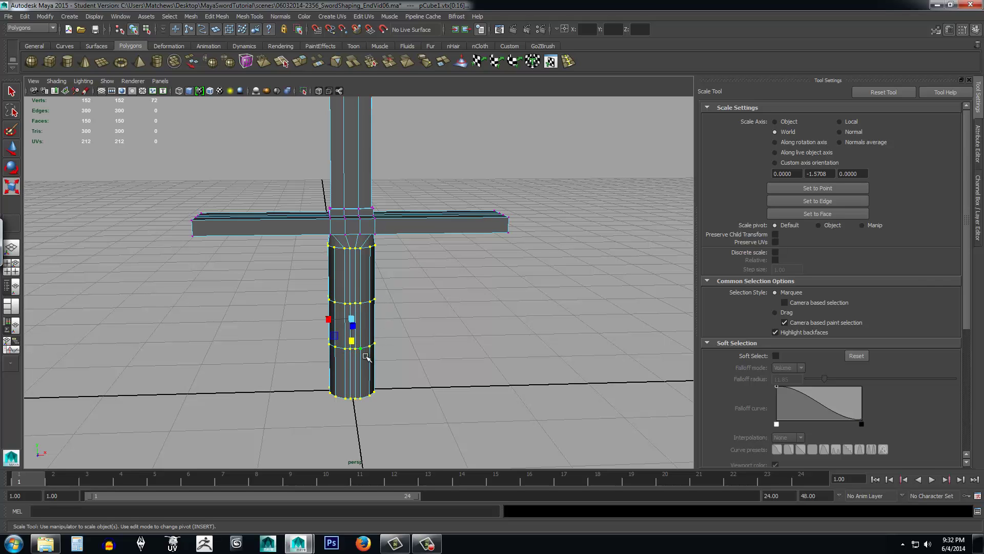
scroll(392, 297, "down", 6)
scroll(392, 296, "up", 2)
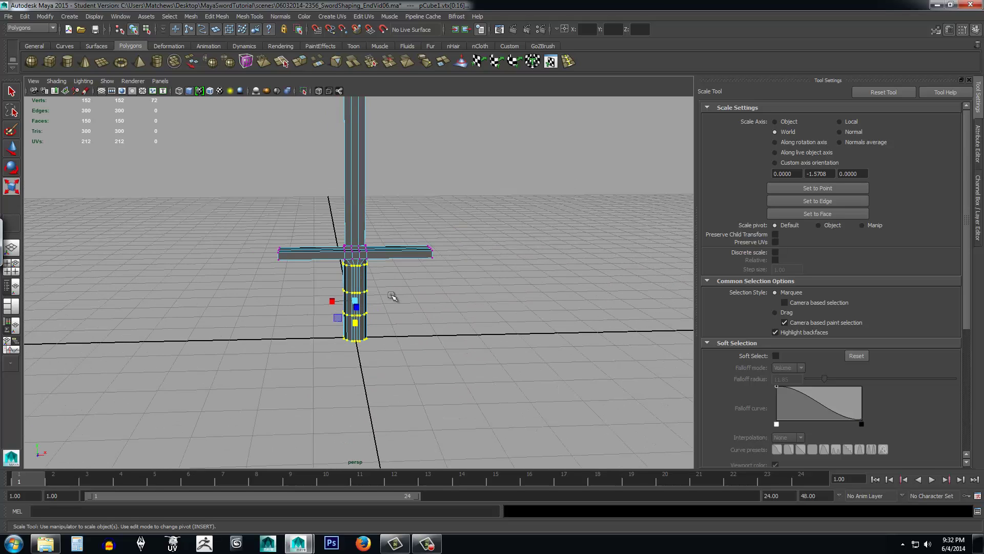
scroll(340, 106, "down", 4)
scroll(374, 336, "up", 7)
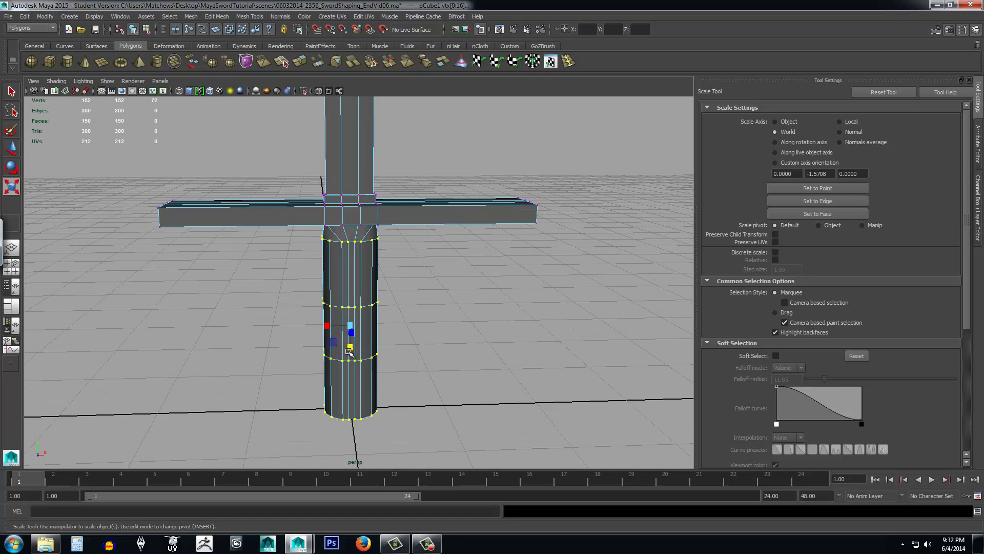
left_click_drag(349, 350, 351, 349)
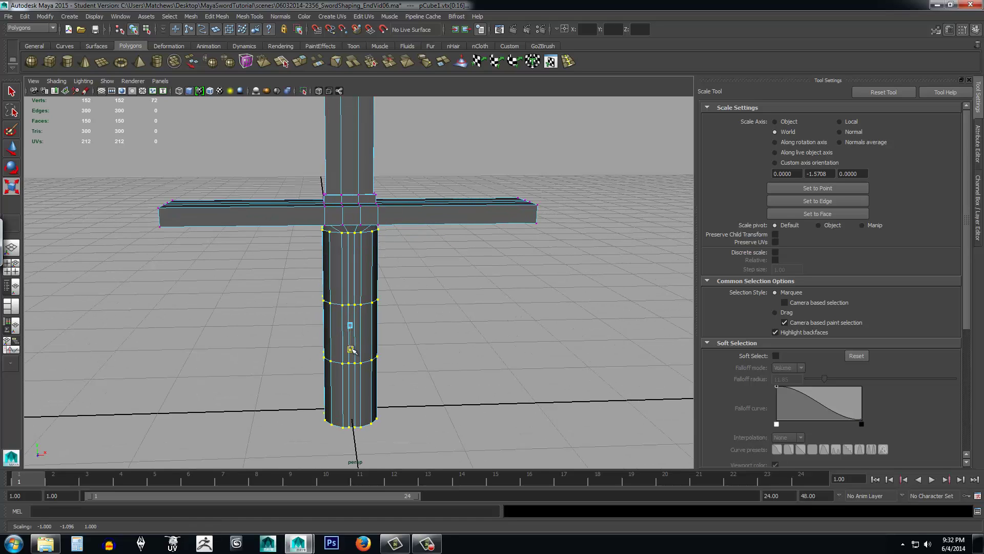
Move the handle vertices slightly down on the Y axis to restore the sloped transition beneath the crossguard.
key("w")
left_click_drag(347, 299, 346, 306)
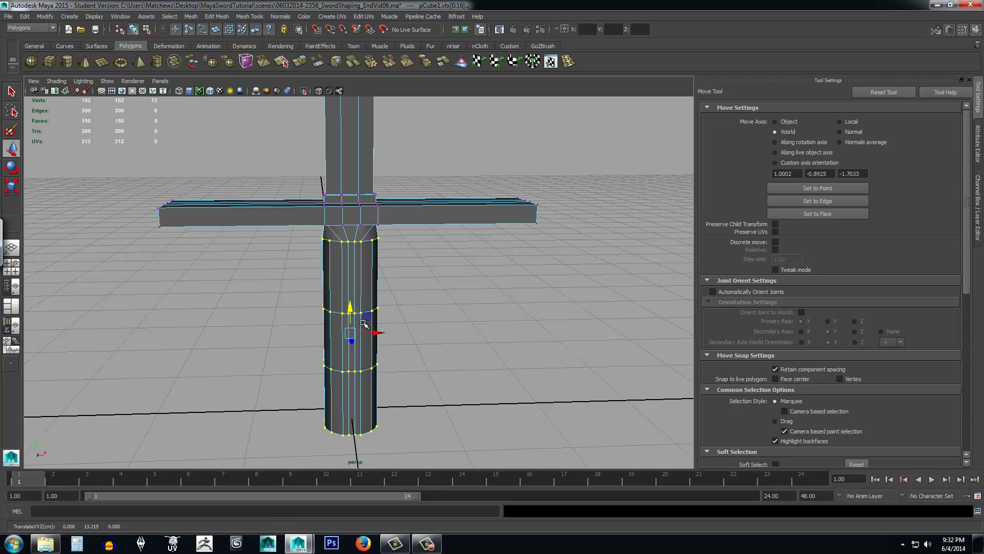
scroll(374, 334, "down", 5)
mouse_move(403, 354)
left_mouse_down("alt")
mouse_move(401, 331)
mouse_move(404, 347)
left_mouse_up("alt")
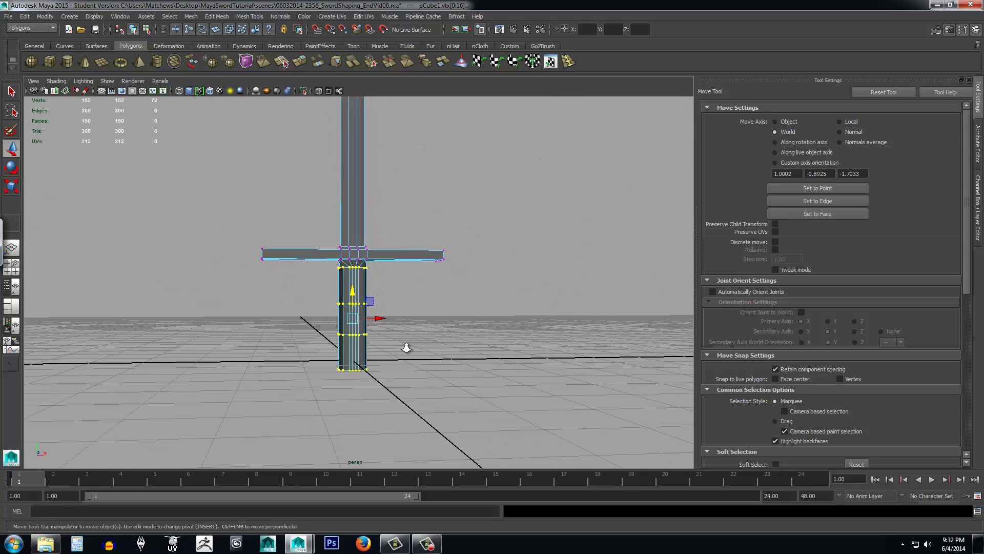
scroll(405, 347, "down", 6)
middle_click_drag(393, 349, 391, 364, "alt")
scroll(391, 364, "up", 4)
scroll(364, 320, "down", 3)
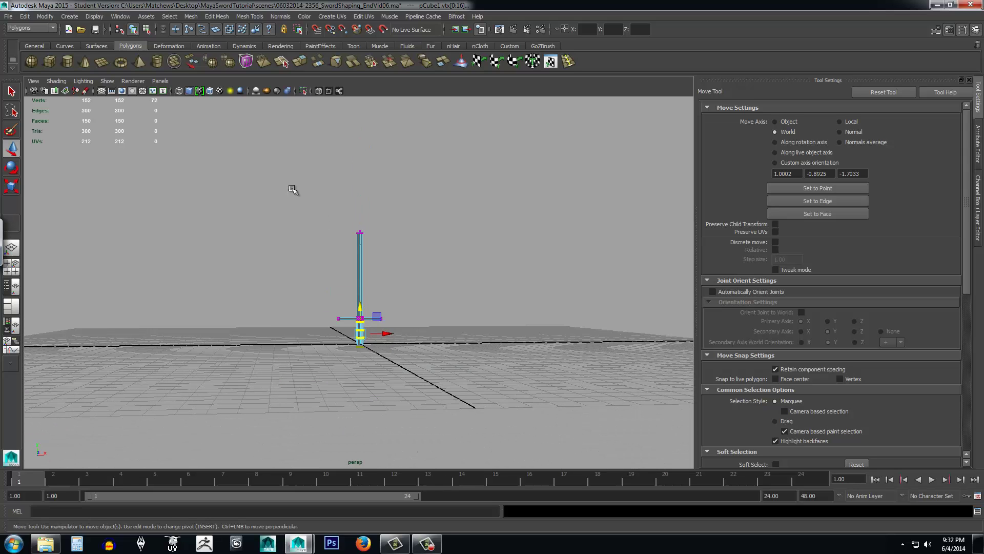
Move the bottom ring of handle vertices down on the Y axis to lengthen the grip.
left_click_drag(276, 177, 483, 451)
scroll(417, 314, "up", 3)
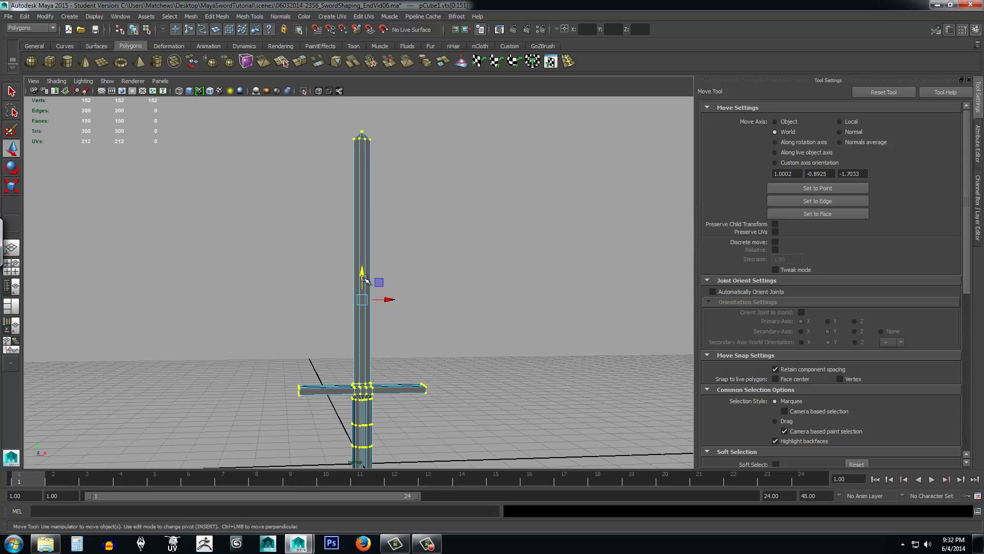
scroll(392, 334, "up", 5)
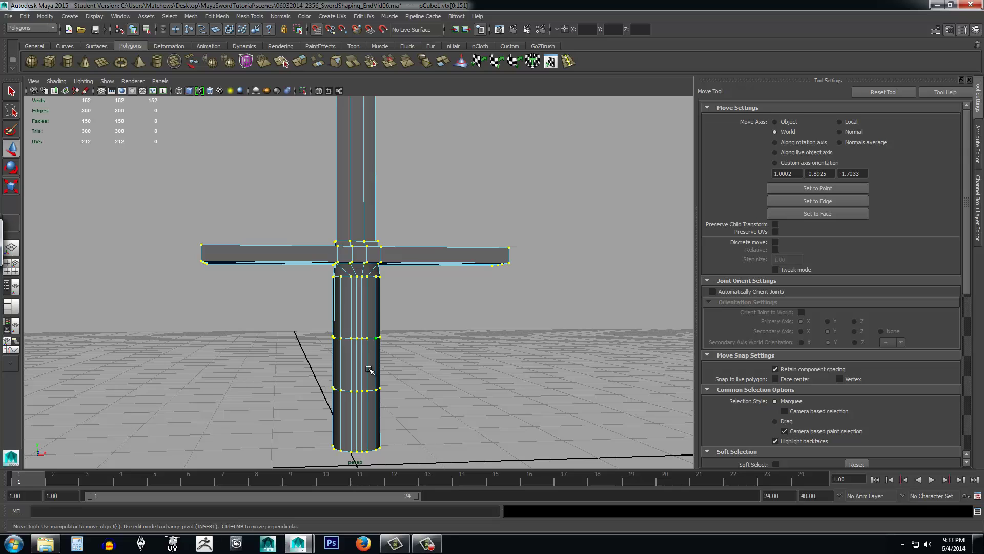
scroll(372, 368, "down", 1)
middle_click_drag(401, 377, 403, 328, "alt")
scroll(395, 331, "up", 2)
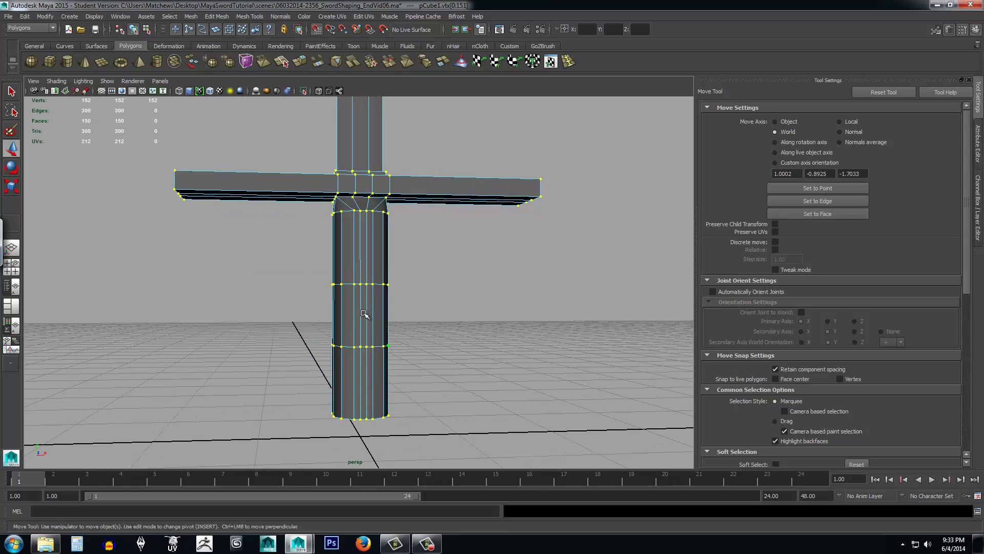
left_click_drag(271, 264, 455, 451)
middle_click_drag(444, 402, 429, 371, "alt")
left_click_drag(287, 360, 427, 423)
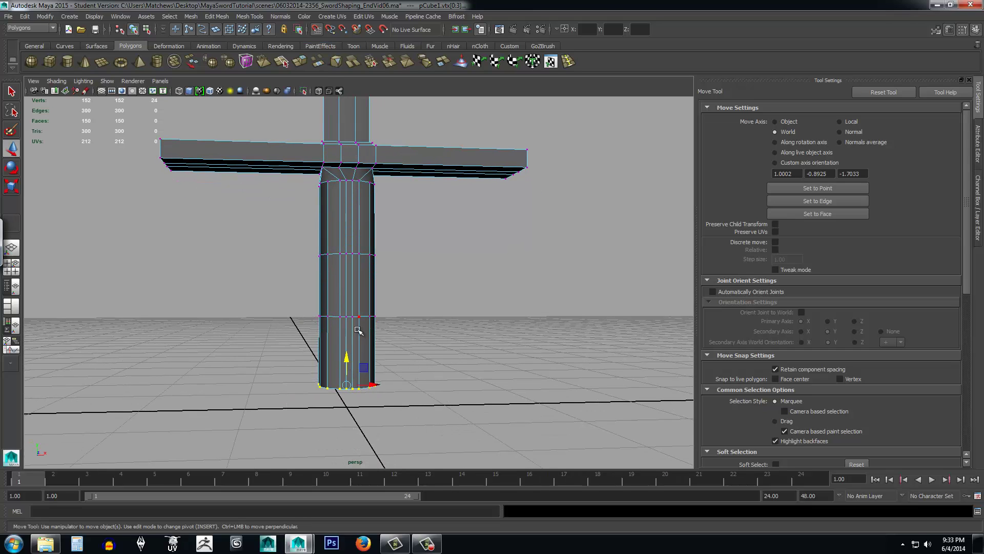
left_click_drag(348, 354, 347, 377)
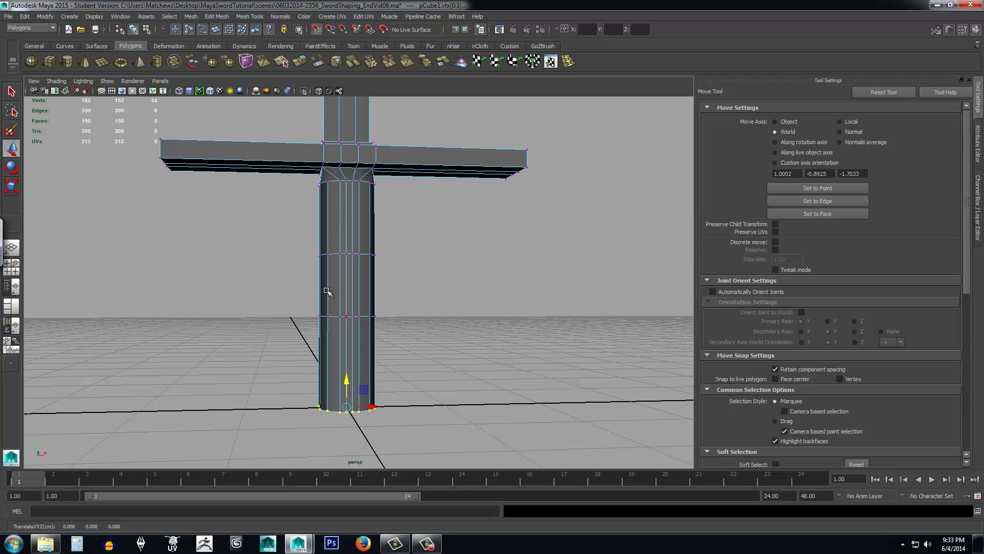
Delete the two horizontal edge loops around the middle of the handle, including their vertices.
left_click_drag(285, 229, 441, 359)
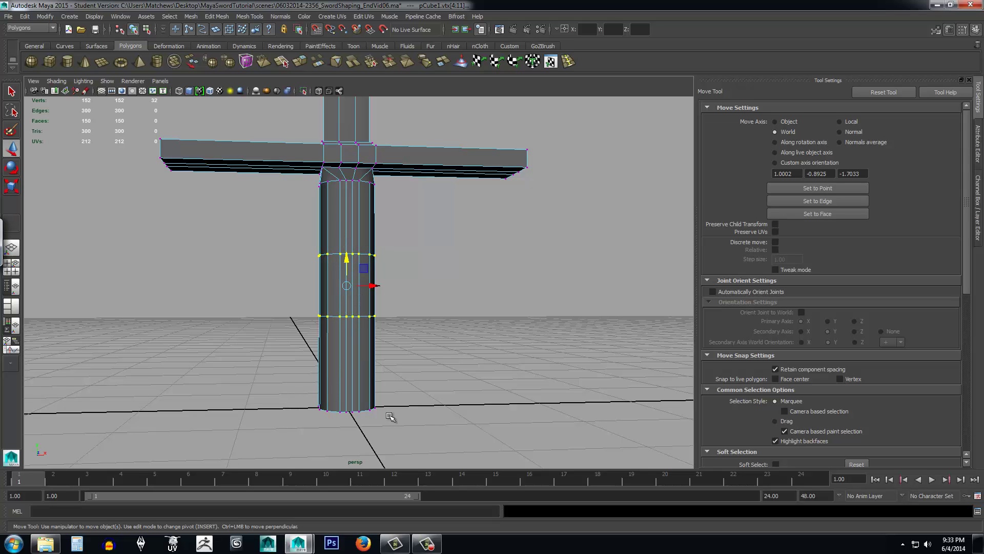
left_click_drag(415, 339, 383, 324, "alt")
scroll(411, 350, "up", 2)
right_click(336, 297)
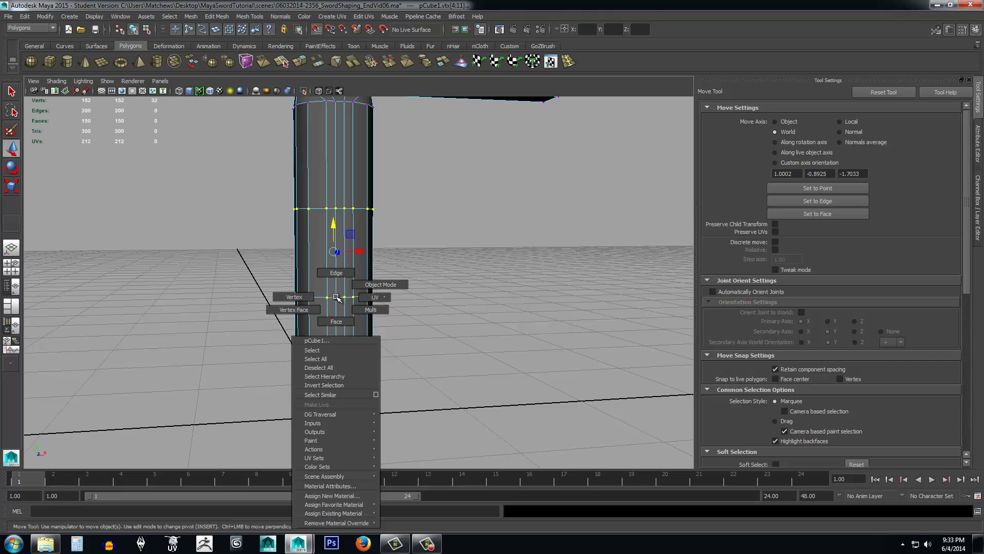
left_click(336, 272)
double_click(318, 207)
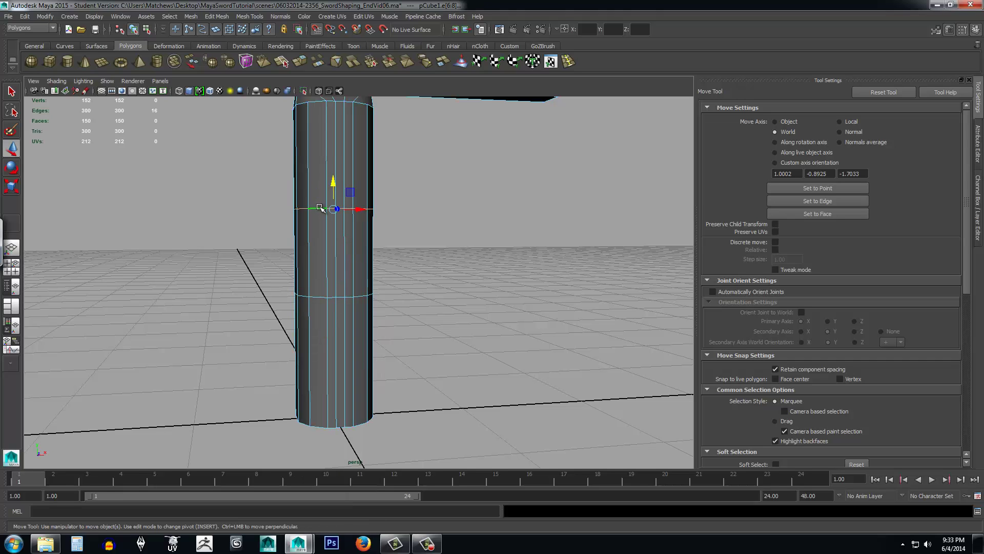
double_click(318, 297, "shift")
mouse_move(393, 308)
left_mouse_down("alt")
mouse_move(523, 301)
mouse_move(271, 298)
mouse_move(385, 307)
left_mouse_up("alt")
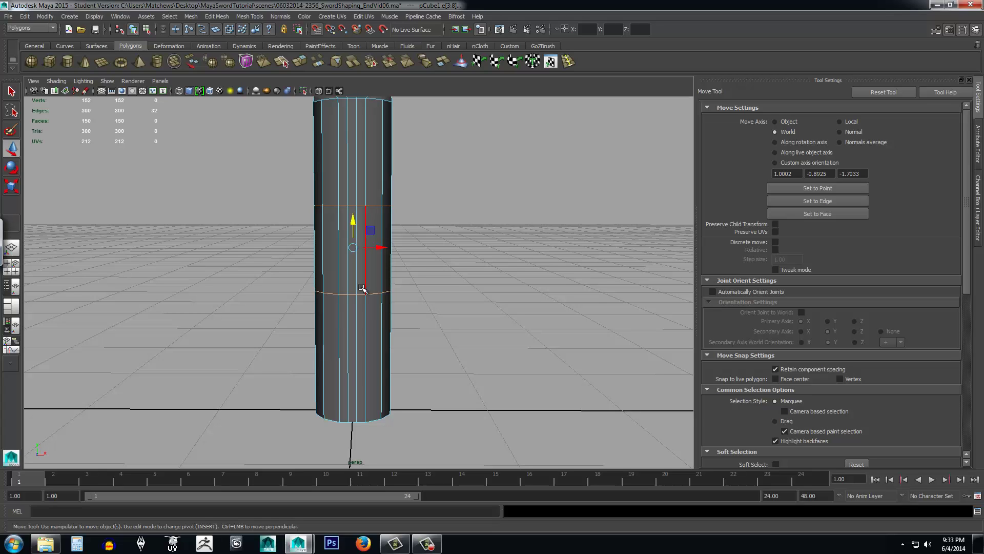
key("ctrl+Delete")
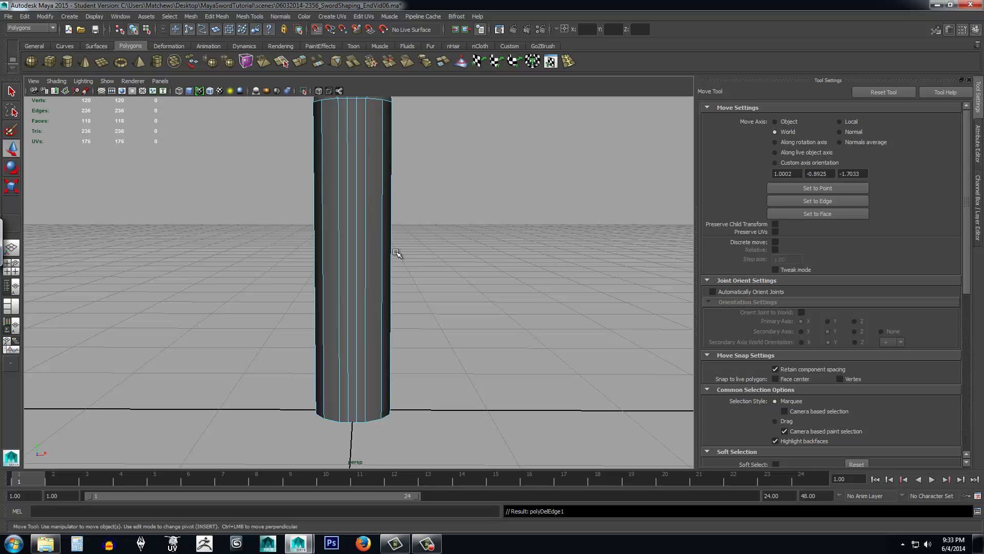
Examine the crossguard and its joints with the blade and handle from several angles.
middle_click_drag(460, 245, 477, 392, "alt")
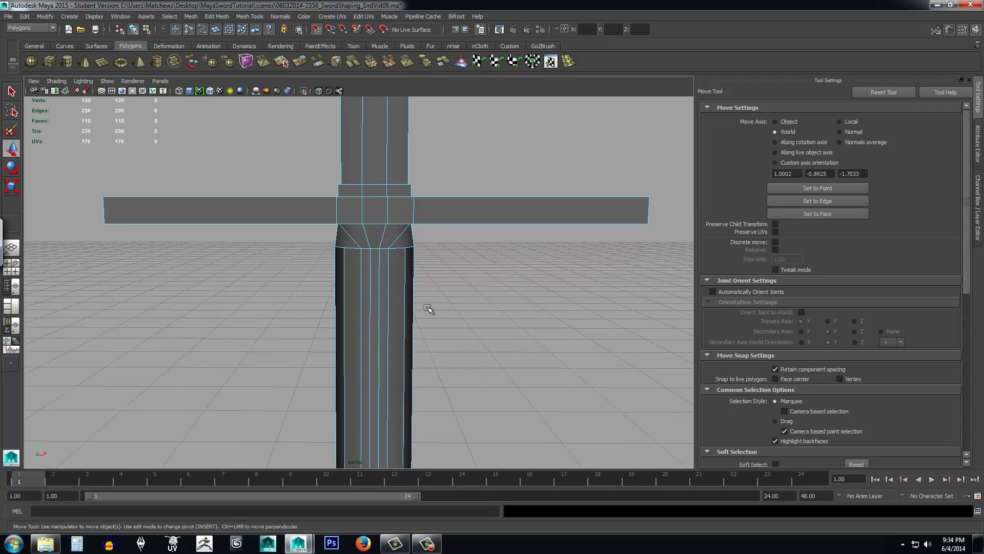
left_click_drag(431, 307, 376, 300, "alt")
scroll(376, 300, "up", 2)
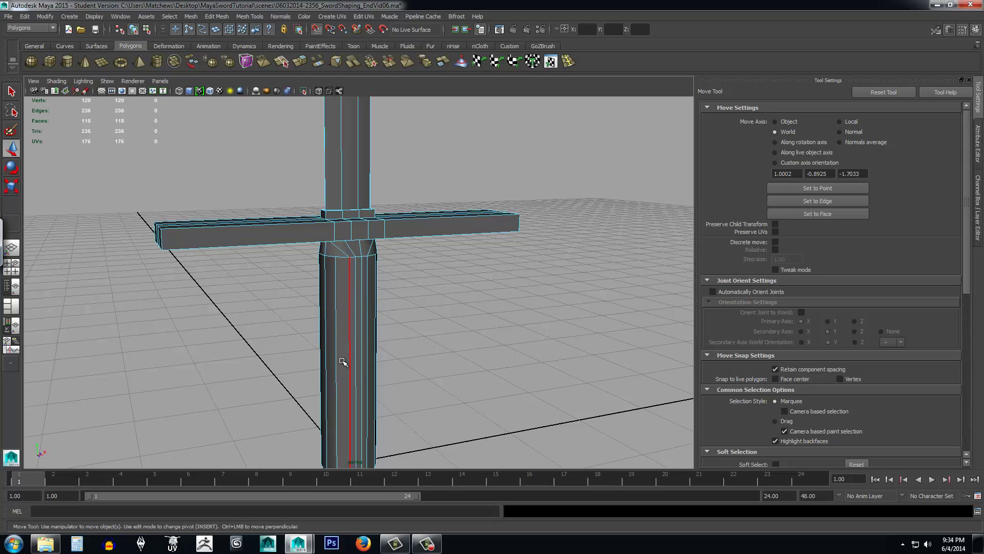
left_click_drag(431, 301, 343, 282, "alt")
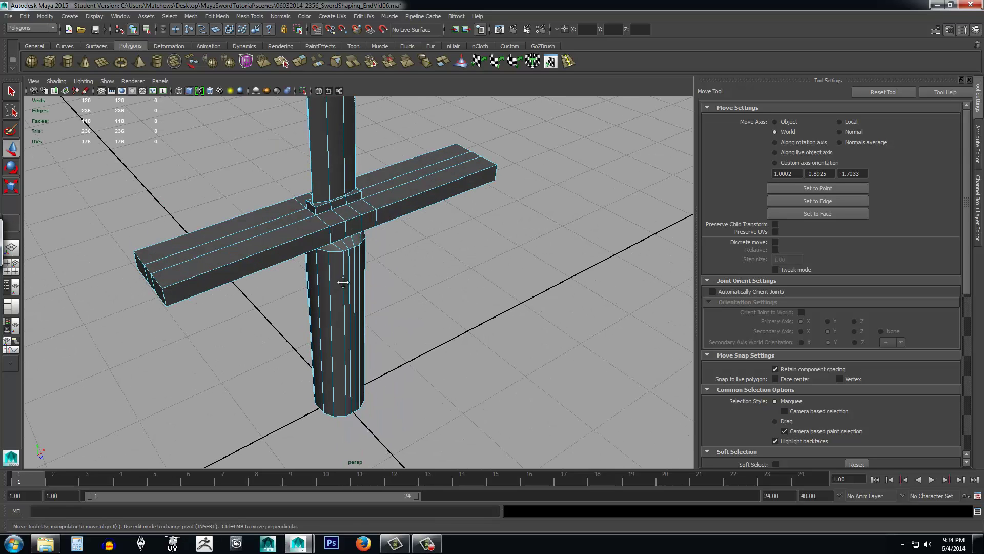
middle_click_drag(343, 282, 404, 324, "alt")
scroll(404, 324, "up", 3)
left_click_drag(243, 258, 347, 328, "alt")
scroll(428, 340, "down", 3)
scroll(413, 320, "up", 8)
scroll(412, 320, "up", 5)
Return the sword mesh from edge selection to object mode.
right_click(261, 296)
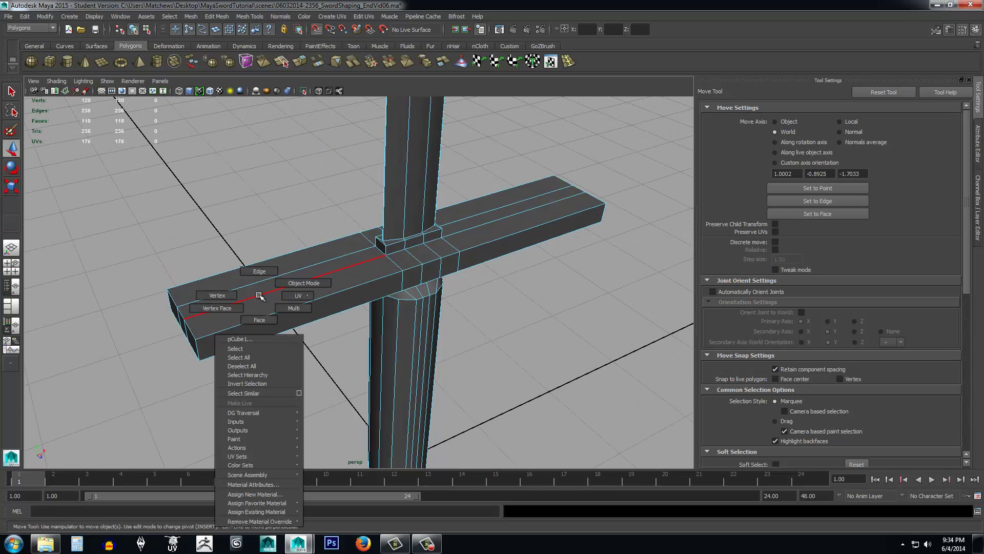
left_click(300, 282)
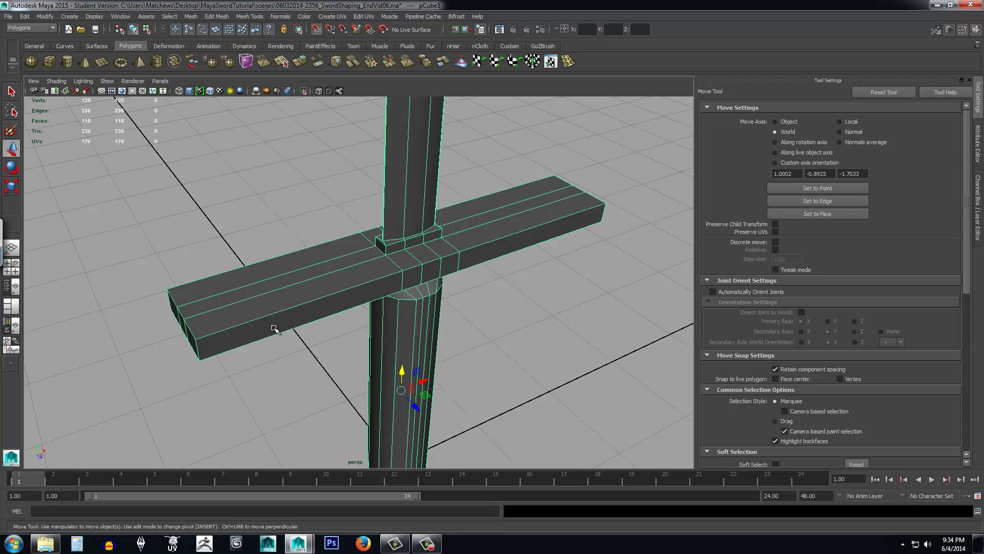
left_click_drag(510, 296, 251, 313, "alt")
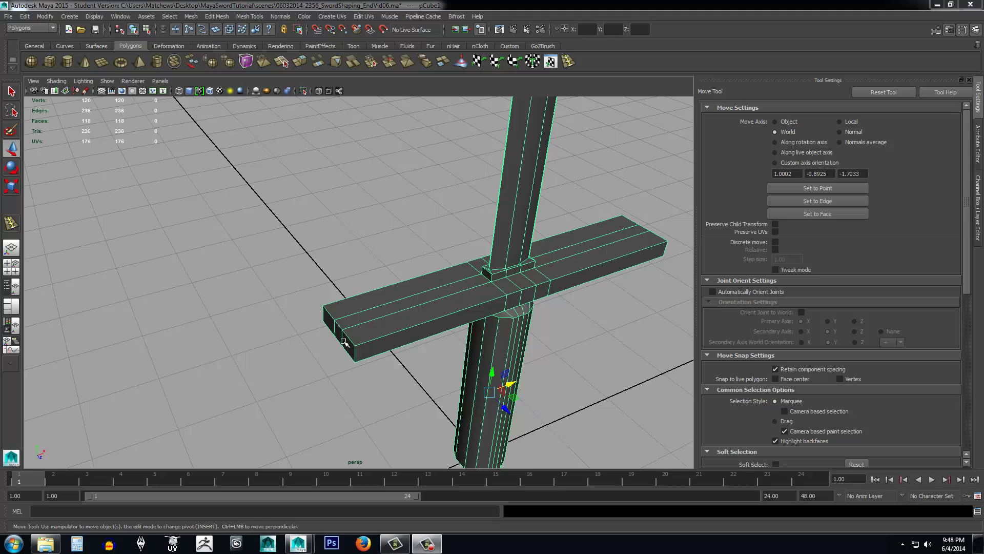
Scale the vertices at one end of the crossguard inward on the Z axis to taper that arm.
mouse_move(373, 320)
right_mouse_down()
mouse_move(342, 314)
mouse_move(369, 322)
right_mouse_up()
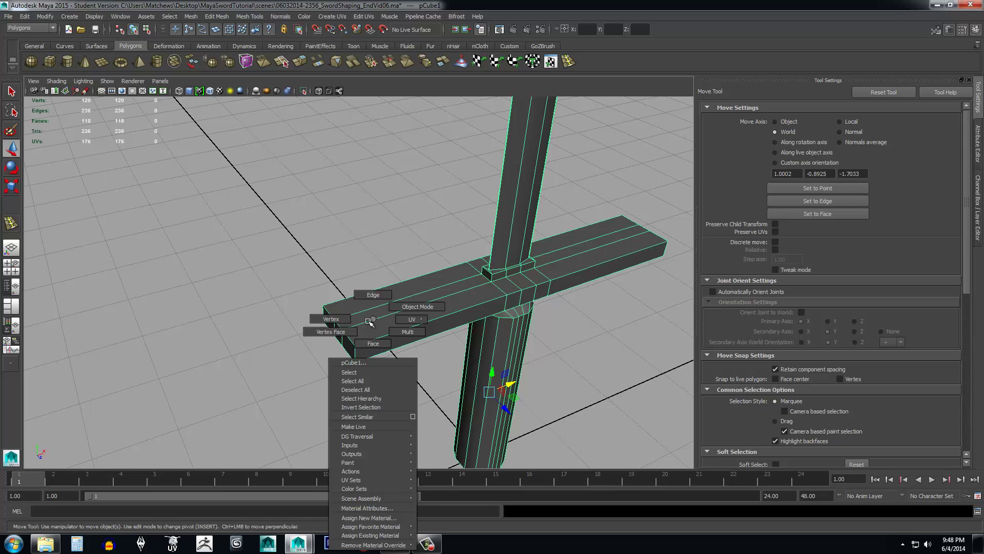
right_click_drag(369, 322, 330, 328)
left_click_drag(425, 384, 383, 357, "alt")
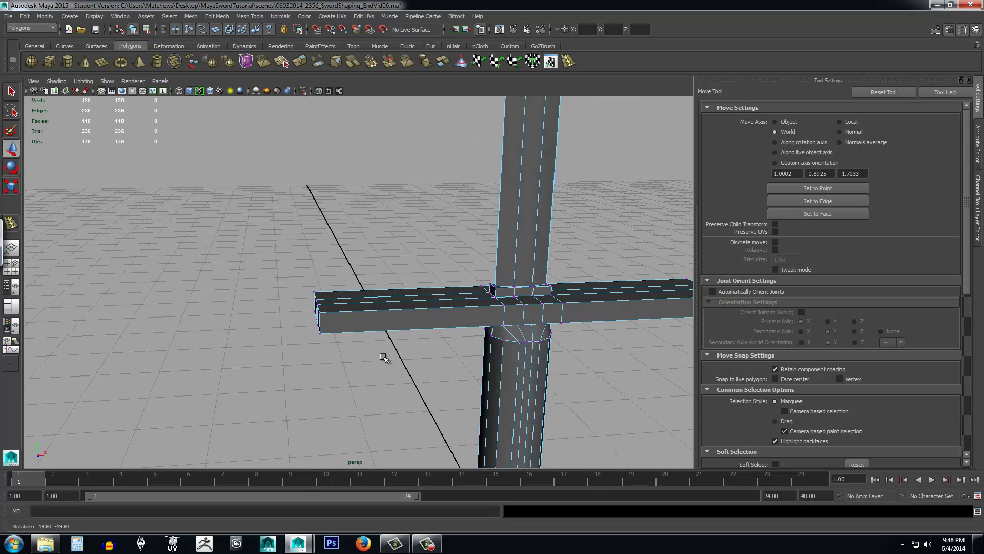
left_click_drag(278, 292, 394, 380)
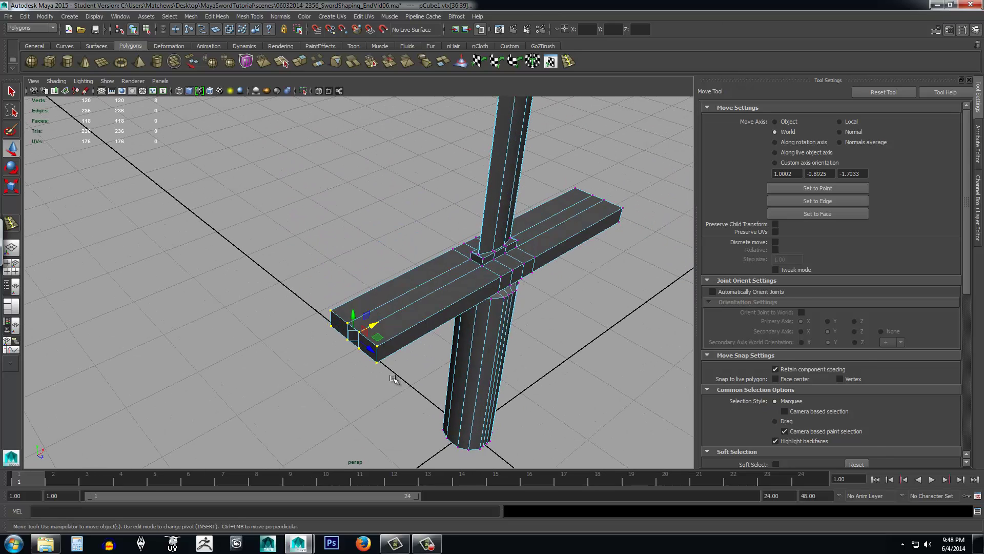
key("r")
left_click_drag(368, 345, 360, 341)
left_click_drag(430, 366, 521, 310, "alt")
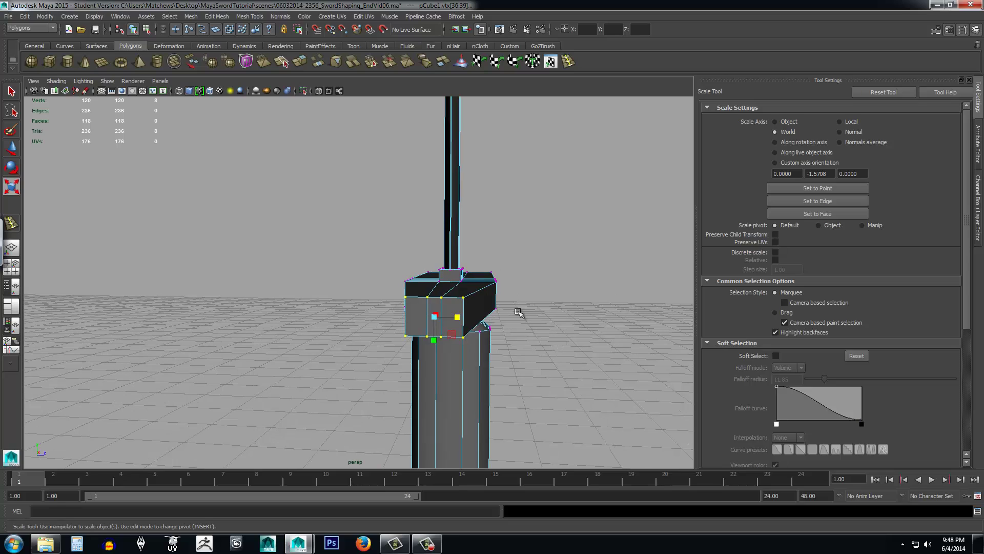
left_click_drag(599, 316, 474, 304, "alt")
Select the central upper and lower corner vertices on both the front and back faces of the crossguard.
left_click(475, 300)
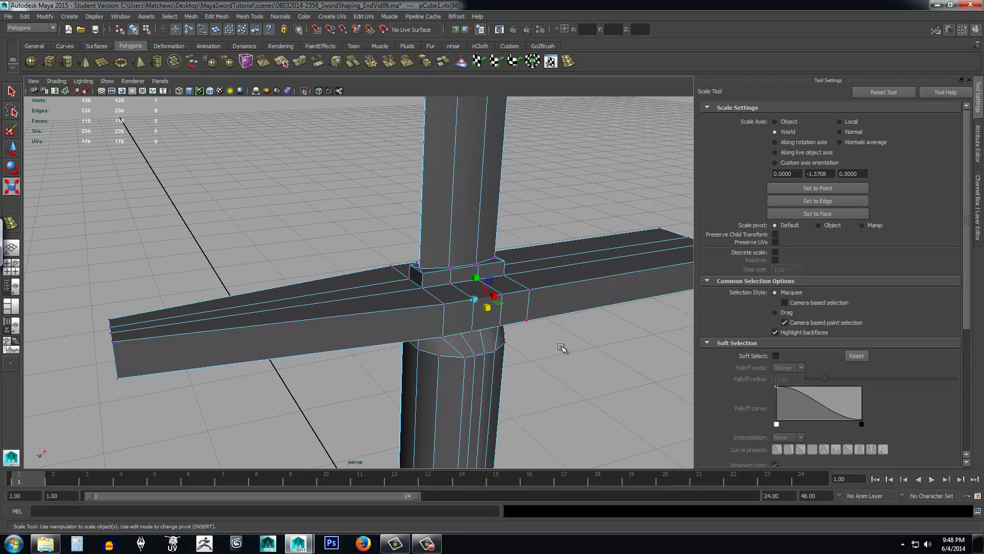
mouse_move(565, 345)
left_mouse_down("alt")
mouse_move(598, 369)
mouse_move(569, 340)
mouse_move(575, 358)
left_mouse_up("alt")
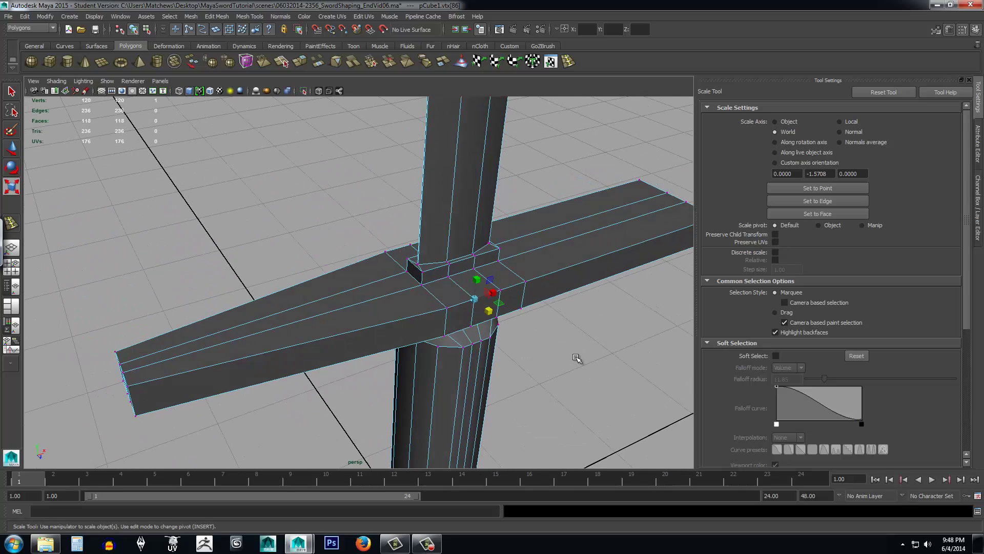
left_click(490, 308)
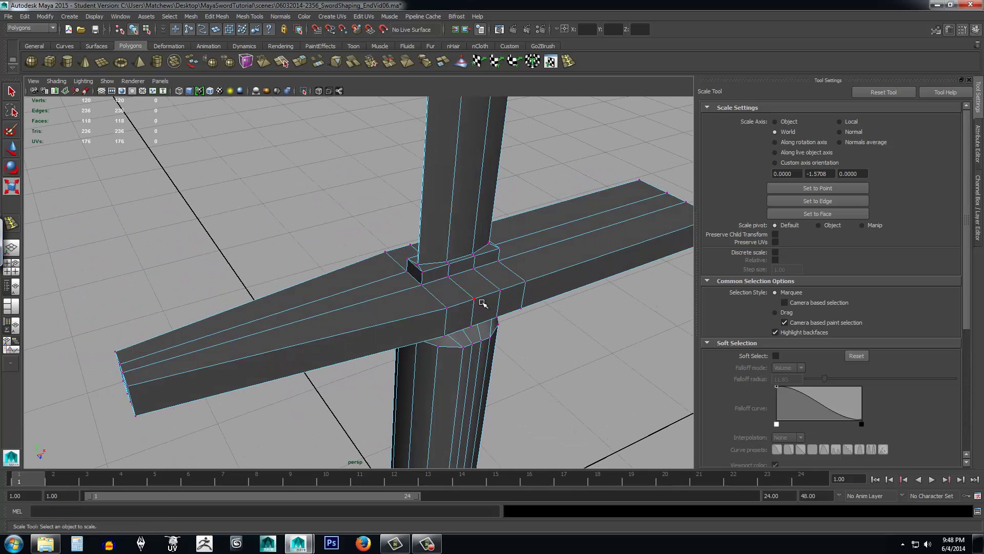
key("q")
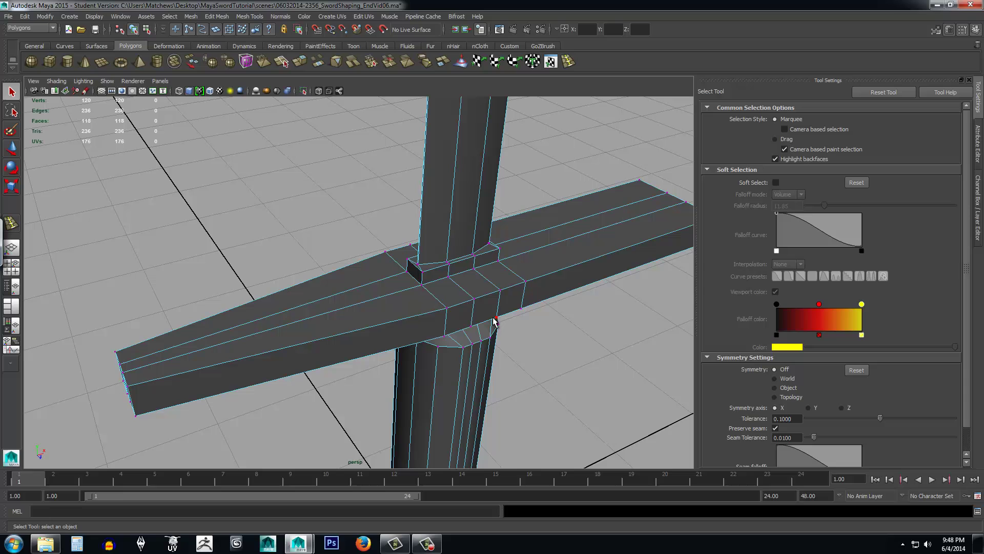
left_click(475, 300)
left_click(500, 290, "shift")
left_click(497, 311, "shift")
left_click(476, 320, "shift")
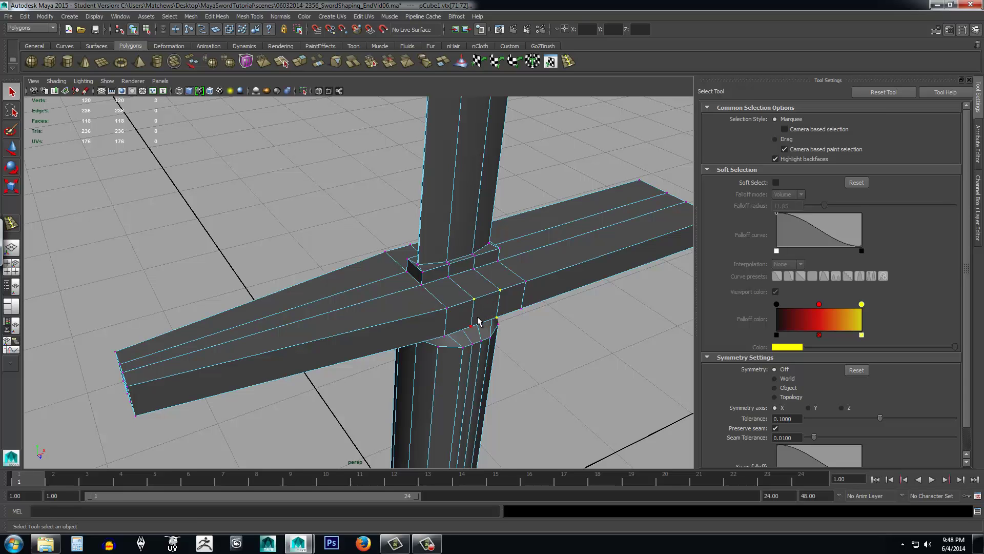
left_click_drag(550, 350, 682, 333, "alt")
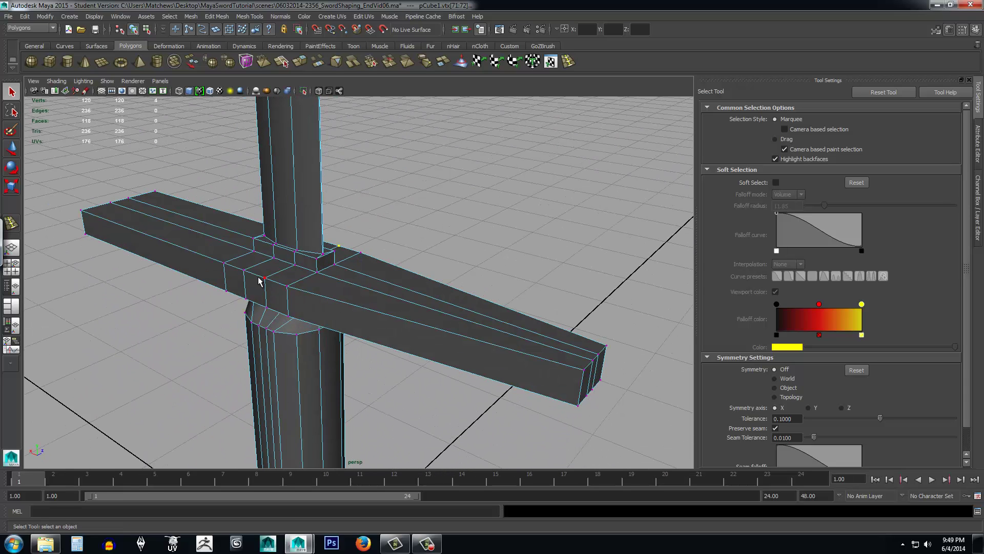
left_click(238, 276, "shift")
left_click(247, 295, "shift")
Undo a trial X-axis scale and scale the selected central crossguard vertices inward on Z by a factor of about 0.65.
left_click_drag(448, 272, 467, 264, "alt")
key("r")
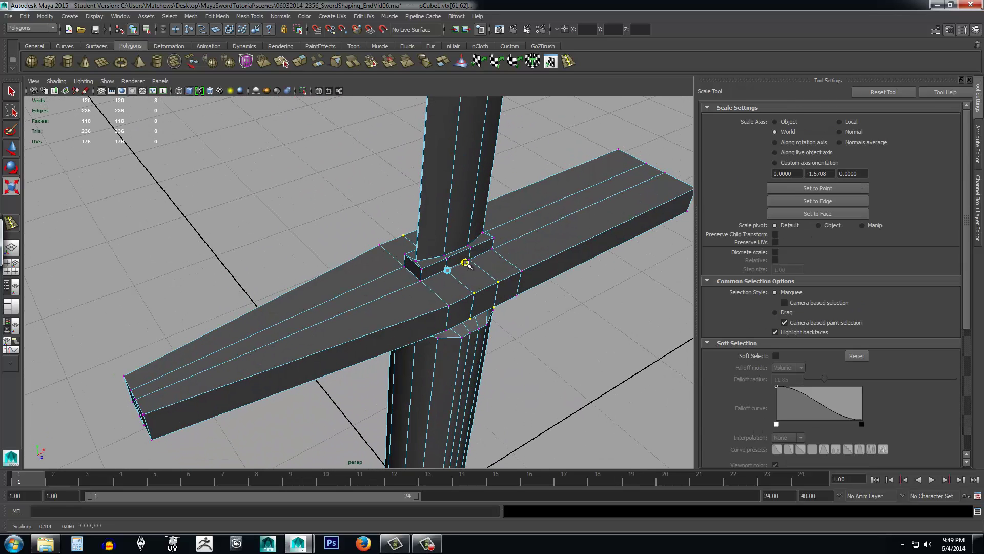
key("ctrl+z")
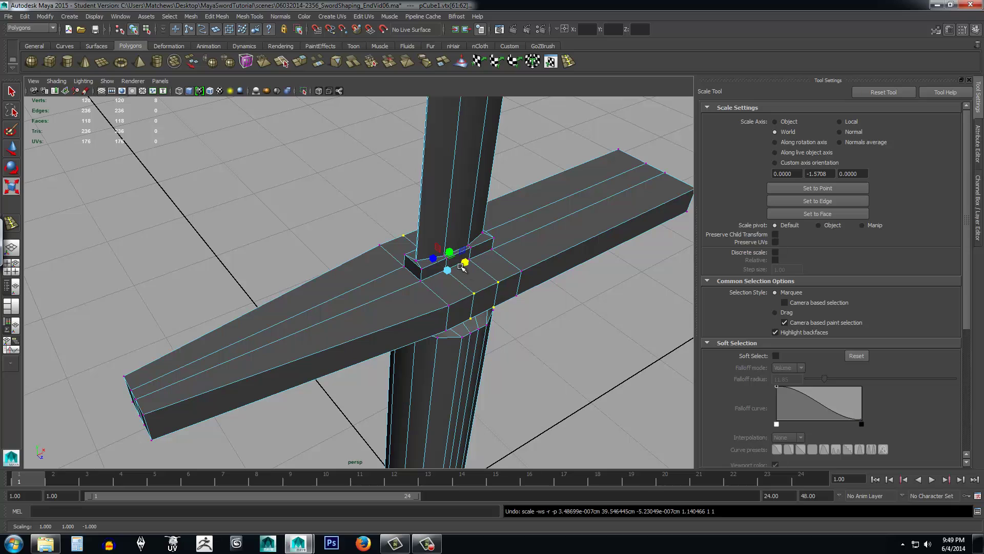
left_click_drag(436, 262, 438, 263)
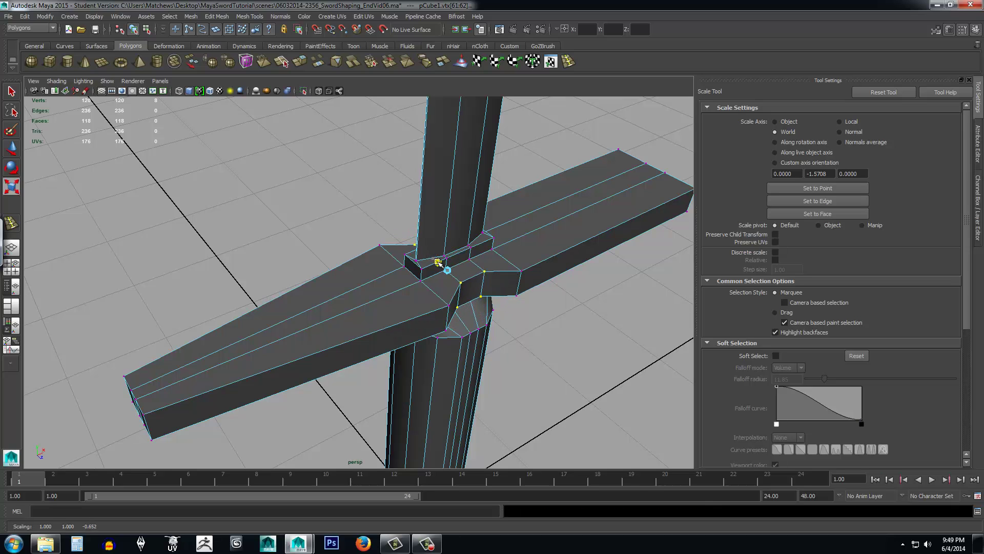
left_click_drag(531, 339, 453, 308, "alt")
middle_click_drag(476, 355, 462, 340, "alt")
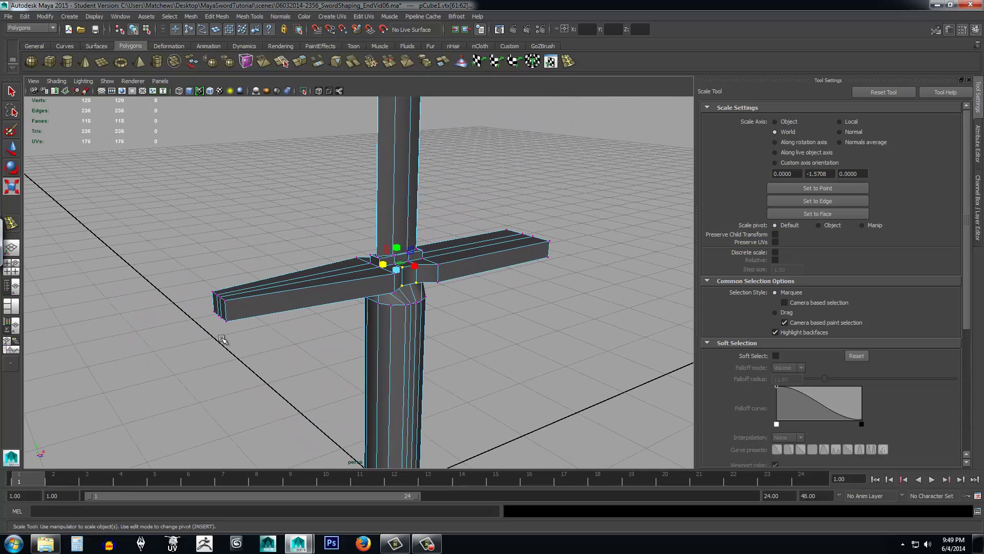